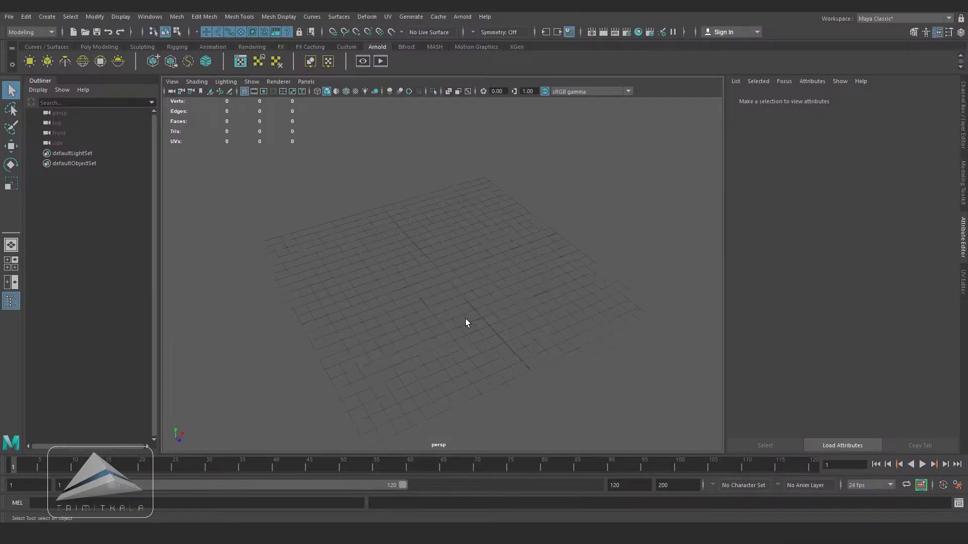
# - Create a polygon plane at the origin and scale it uniformly to about 4.82
pyautogui.keyDown('alt'); pyautogui.moveTo(478, 312); pyautogui.dragTo(481, 316, button='right'); pyautogui.keyUp('alt')
pyautogui.click(110, 46)
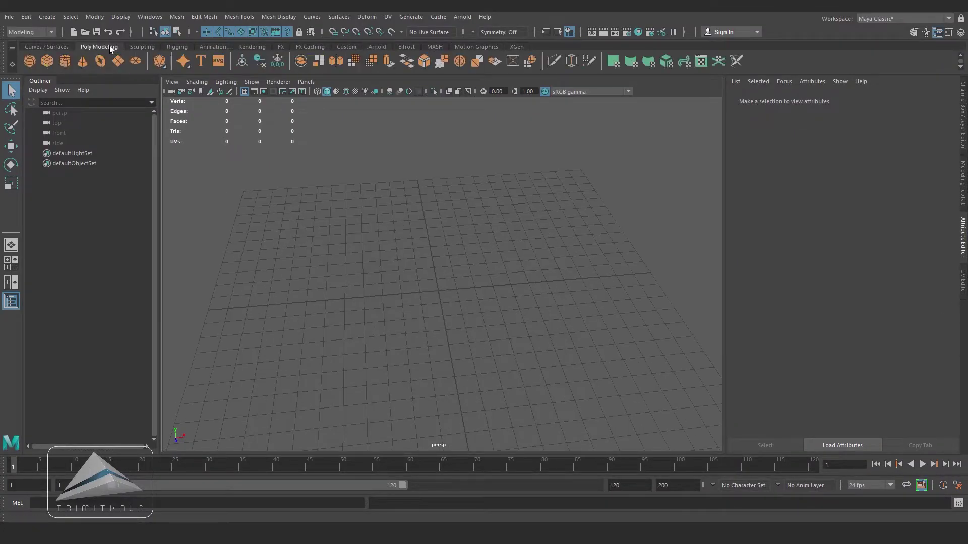
pyautogui.click(146, 62)
pyautogui.scroll(2, 463, 309)
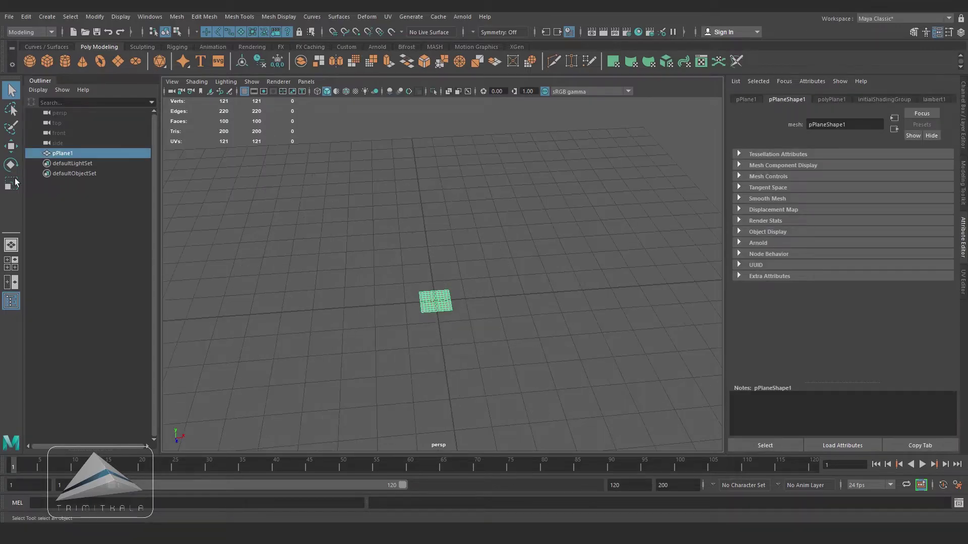
pyautogui.press('r')
pyautogui.moveTo(435, 301); pyautogui.dragTo(519, 326)
pyautogui.keyDown('alt'); pyautogui.moveTo(519, 327); pyautogui.dragTo(551, 346, button='right'); pyautogui.keyUp('alt')
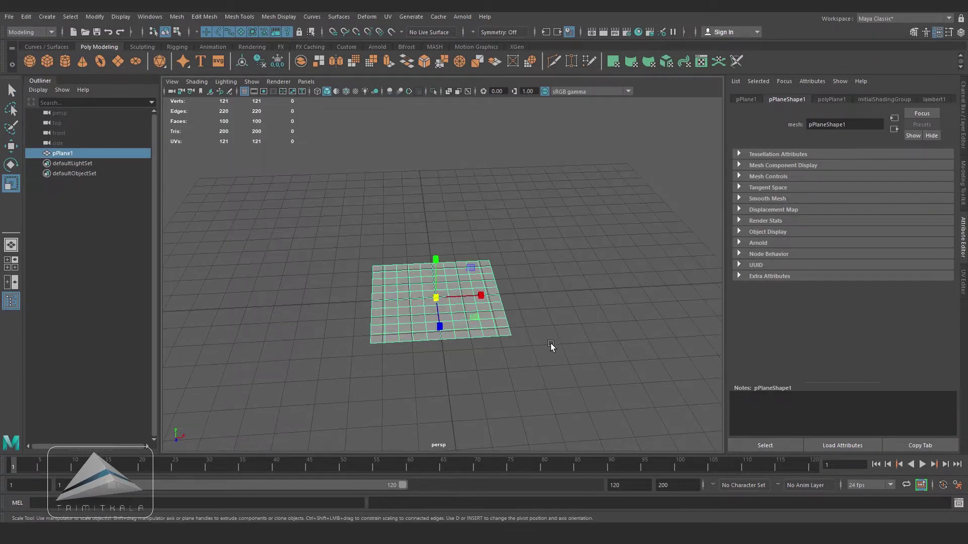
# - Set the plane's subdivisions to 2 in width and 4 in height
pyautogui.click(964, 112)
pyautogui.click(849, 214)
pyautogui.click(894, 239)
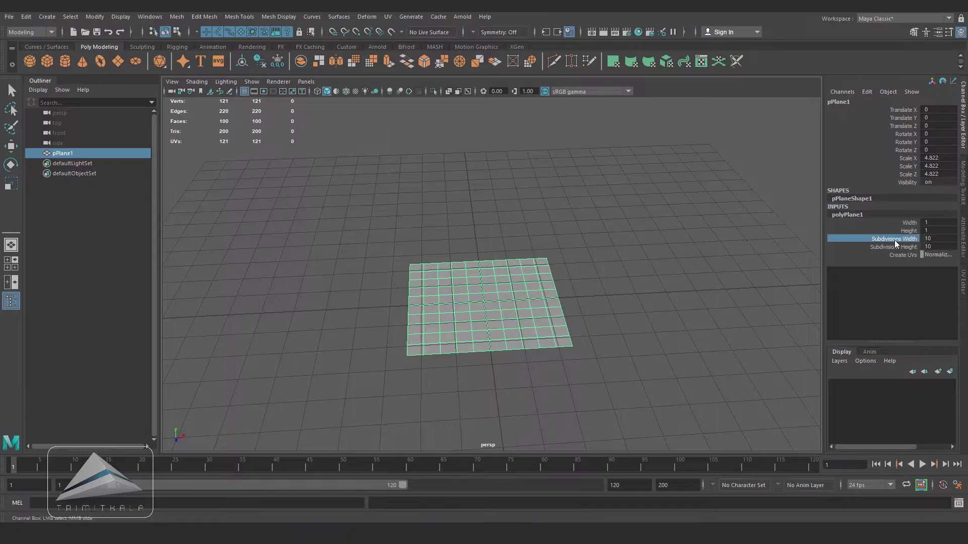
pyautogui.moveTo(779, 252); pyautogui.dragTo(689, 257, button='middle')
pyautogui.click(893, 247)
pyautogui.moveTo(782, 261); pyautogui.dragTo(721, 265, button='middle')
# - From the top view, scale the plane's two end vertex rows narrower in width
pyautogui.keyDown('alt'); pyautogui.moveTo(704, 275); pyautogui.dragTo(655, 302); pyautogui.keyUp('alt')
pyautogui.press('space')
pyautogui.scroll(2, 654, 302)
pyautogui.moveTo(500, 233); pyautogui.dragTo(450, 232, button='right')
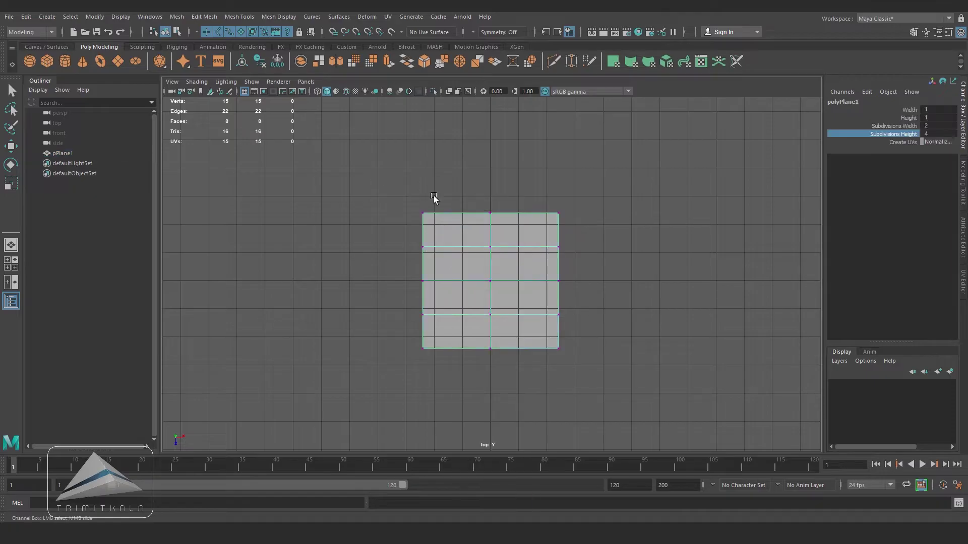
pyautogui.press('r')
pyautogui.moveTo(415, 195); pyautogui.dragTo(509, 217)
pyautogui.moveTo(411, 343); pyautogui.dragTo(572, 393)
pyautogui.moveTo(536, 349); pyautogui.dragTo(504, 344)
# - Scale the second vertex row from each end narrower and slightly narrow the upper end row to round the outline
pyautogui.moveTo(397, 301); pyautogui.dragTo(635, 335)
pyautogui.moveTo(536, 316); pyautogui.dragTo(526, 317)
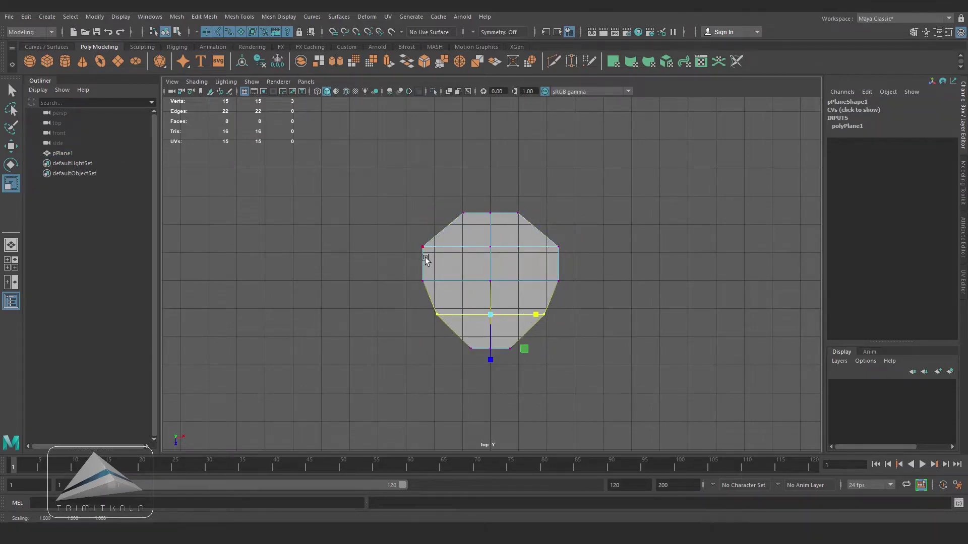
pyautogui.moveTo(403, 236); pyautogui.dragTo(640, 255)
pyautogui.moveTo(536, 247); pyautogui.dragTo(528, 248)
pyautogui.moveTo(428, 193); pyautogui.dragTo(532, 215)
# - Pull the middle vertices of the lower and upper end rows outward to form the leaf's pointed tip and rounded end
pyautogui.click(489, 339)
pyautogui.click(491, 348)
pyautogui.press('w')
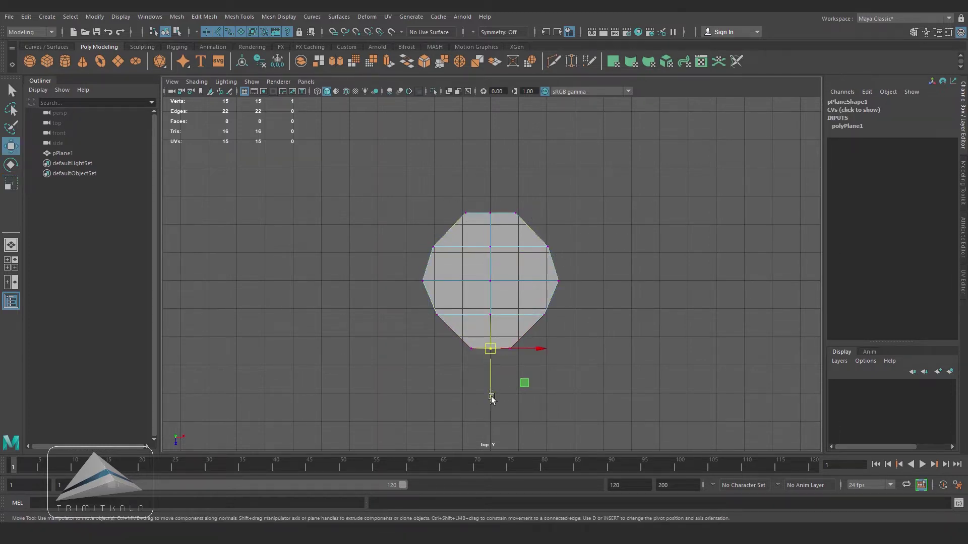
pyautogui.moveTo(492, 398); pyautogui.dragTo(490, 420)
pyautogui.moveTo(481, 206); pyautogui.dragTo(495, 222)
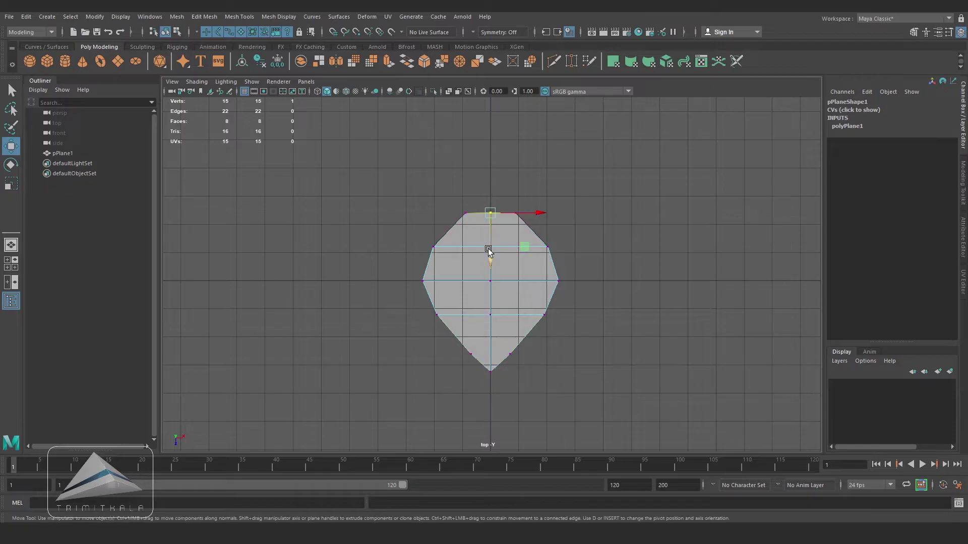
pyautogui.moveTo(489, 259); pyautogui.dragTo(490, 243)
# - Widen the two vertex rows nearest the rounded end slightly and narrow the middle row to smooth the leaf outline
pyautogui.moveTo(452, 205); pyautogui.dragTo(546, 212)
pyautogui.press('r')
pyautogui.moveTo(424, 237); pyautogui.dragTo(585, 270)
pyautogui.moveTo(535, 250); pyautogui.dragTo(537, 251)
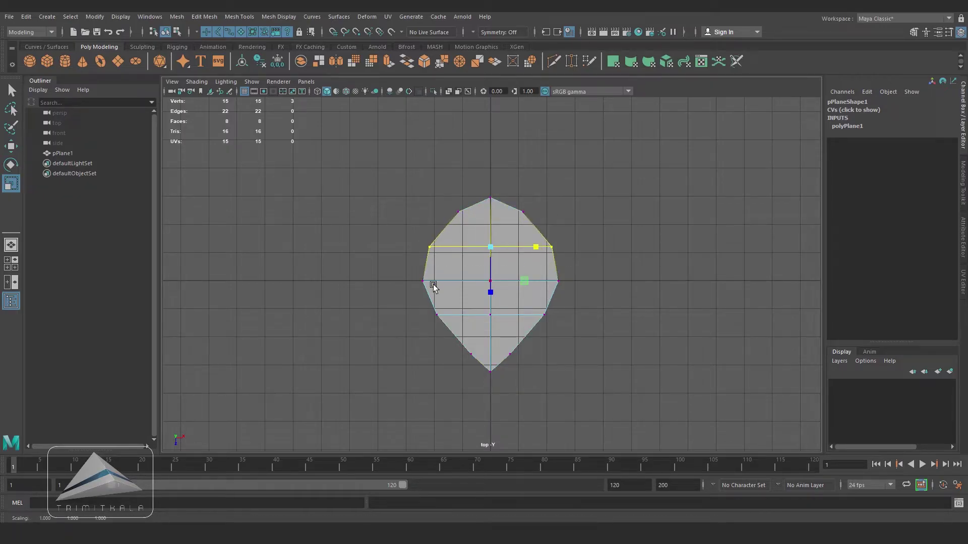
pyautogui.moveTo(411, 272); pyautogui.dragTo(535, 282)
# - Move the side vertices of the row nearest the pointed tip toward the tip and scale them inward
pyautogui.moveTo(426, 307); pyautogui.dragTo(448, 324)
pyautogui.keyDown('shift'); pyautogui.moveTo(530, 305); pyautogui.dragTo(566, 329); pyautogui.keyUp('shift')
pyautogui.press('w')
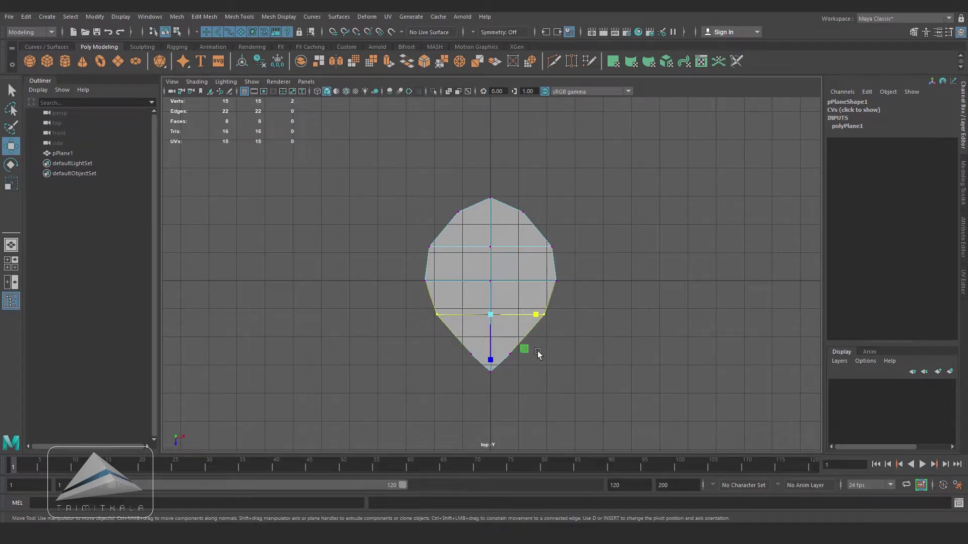
pyautogui.moveTo(490, 360); pyautogui.dragTo(491, 386)
pyautogui.press('r')
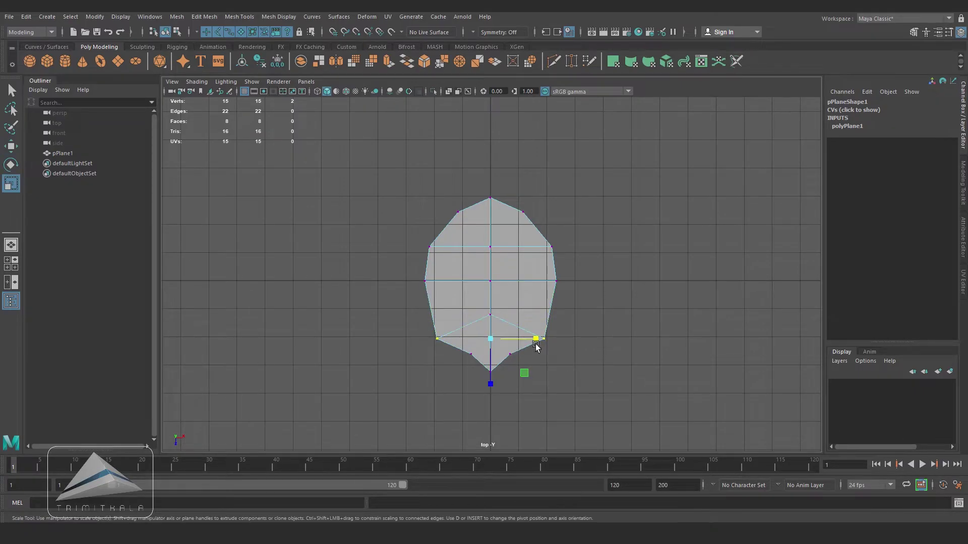
pyautogui.moveTo(535, 339); pyautogui.dragTo(515, 338)
# - Move the middle row's side vertices toward the pointed tip and scale them inward to follow the outline
pyautogui.moveTo(412, 280); pyautogui.dragTo(614, 294)
pyautogui.press('w')
pyautogui.moveTo(491, 333); pyautogui.dragTo(490, 361)
pyautogui.press('r')
pyautogui.moveTo(538, 311); pyautogui.dragTo(529, 309)
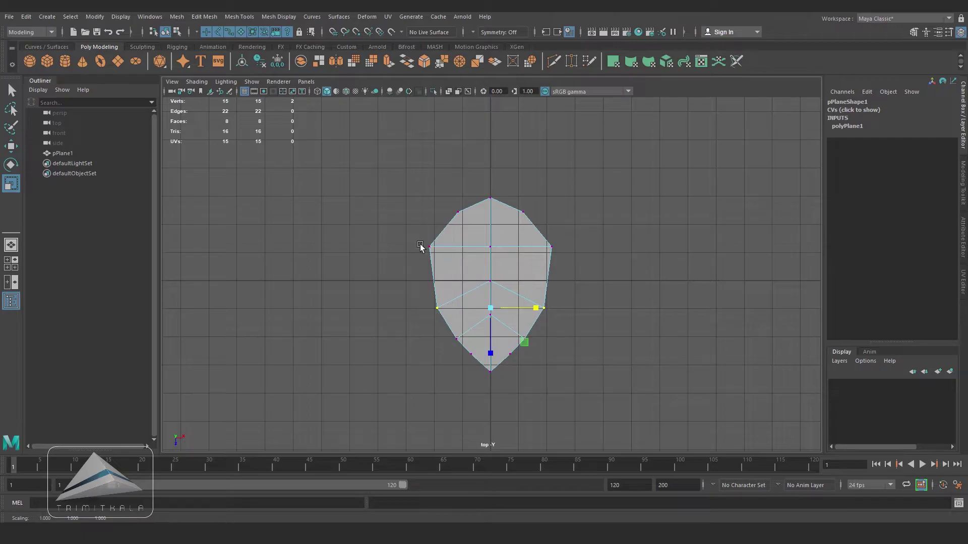
# - Shift the side vertices of the row above the middle toward the pointed tip and narrow them slightly
pyautogui.moveTo(421, 245); pyautogui.dragTo(582, 262)
pyautogui.press('w')
pyautogui.moveTo(491, 286); pyautogui.dragTo(492, 313)
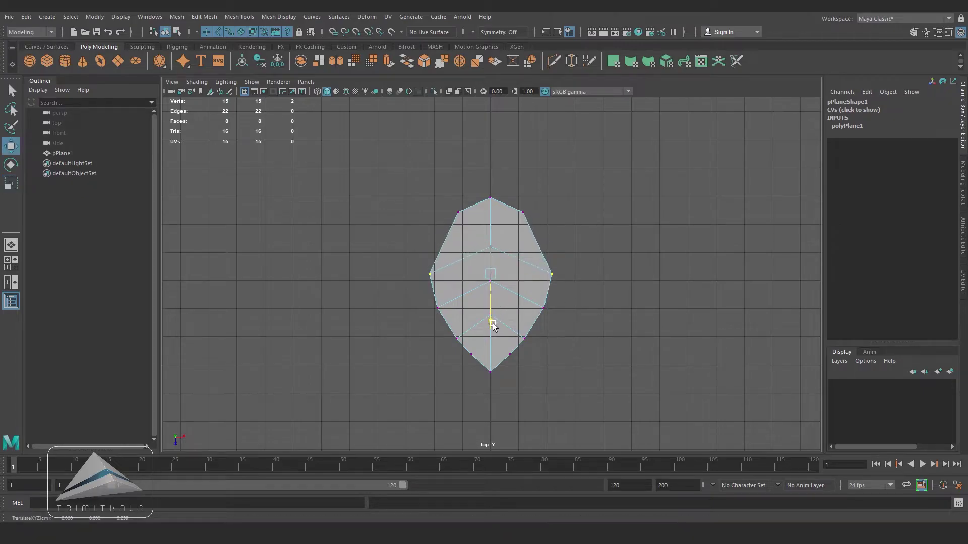
pyautogui.press('r')
pyautogui.moveTo(535, 279); pyautogui.dragTo(531, 279)
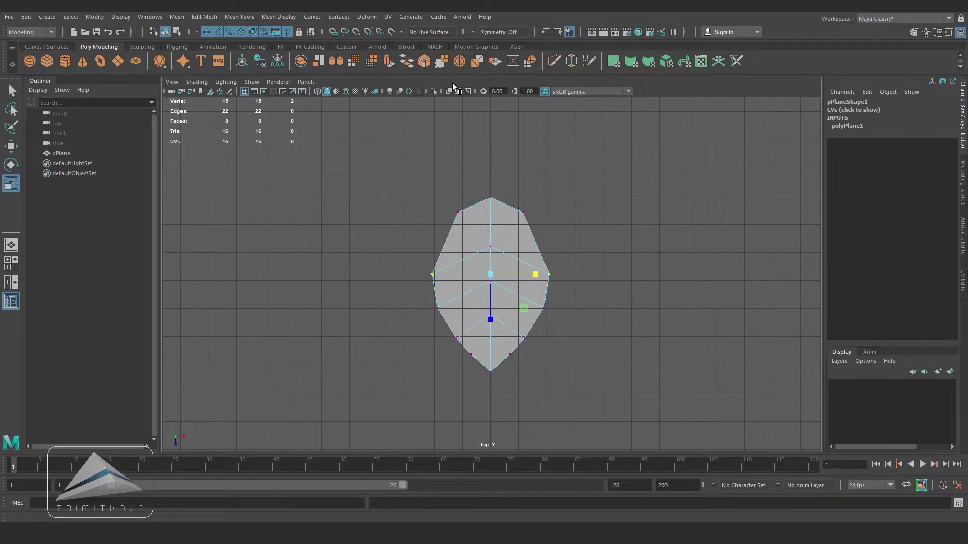
# - Insert an edge loop across the leaf near its rounded end and scale it wider to round the outline
pyautogui.click(346, 46)
pyautogui.click(31, 62)
pyautogui.moveTo(490, 226); pyautogui.dragTo(492, 226)
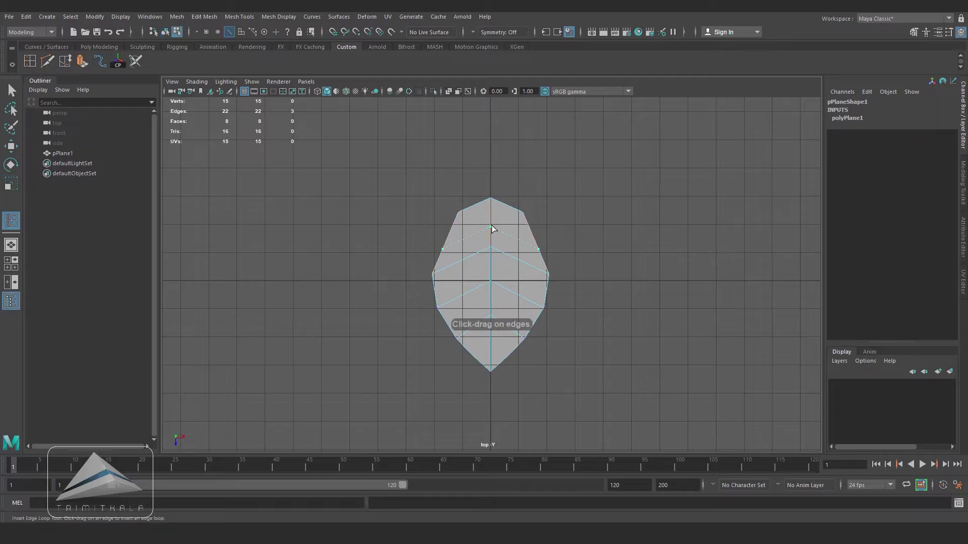
pyautogui.click(493, 222)
pyautogui.press('w')
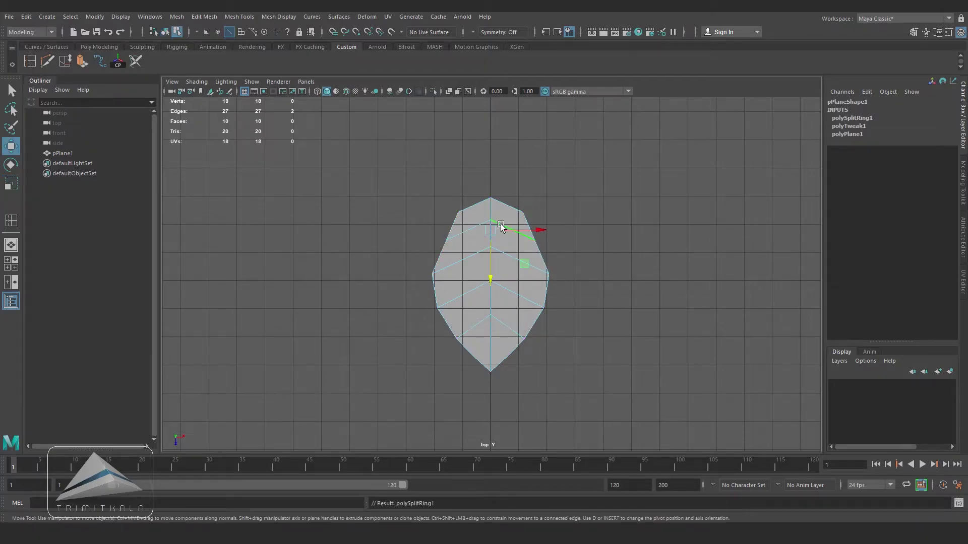
pyautogui.press('r')
pyautogui.moveTo(536, 232); pyautogui.dragTo(562, 229)
# - Select the two border edges at the rounded end and move them slightly outward
pyautogui.keyDown('alt'); pyautogui.moveTo(614, 212); pyautogui.dragTo(621, 250, button='middle'); pyautogui.keyUp('alt')
pyautogui.scroll(1, 621, 250)
pyautogui.click(591, 269)
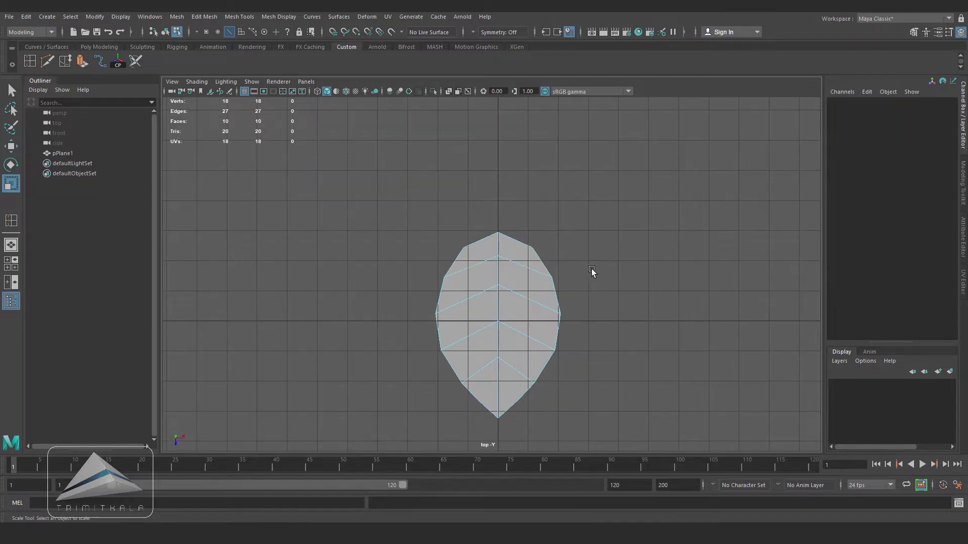
pyautogui.click(521, 240)
pyautogui.keyDown('shift'); pyautogui.click(488, 239); pyautogui.keyUp('shift')
pyautogui.press('w')
pyautogui.moveTo(499, 287); pyautogui.dragTo(498, 284)
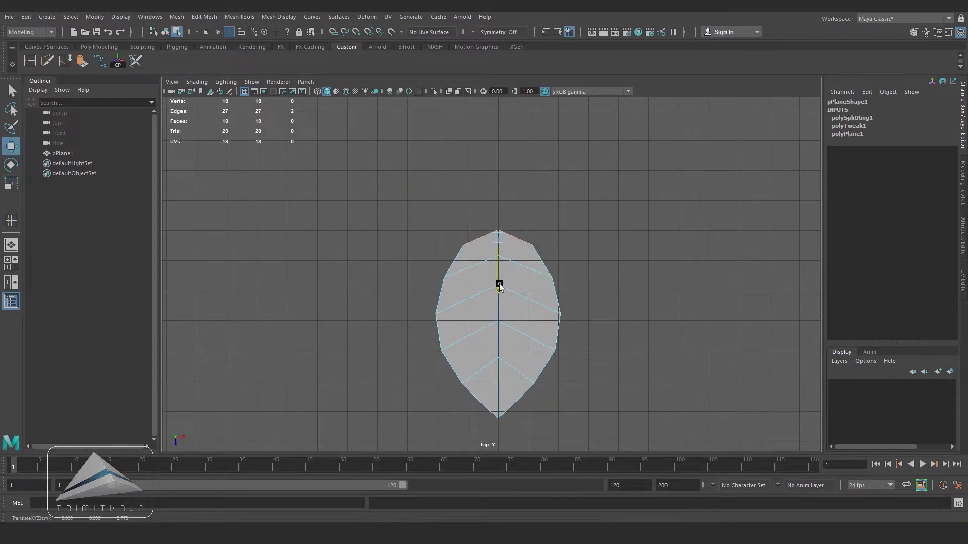
pyautogui.click(636, 348)
pyautogui.keyDown('alt'); pyautogui.moveTo(639, 350); pyautogui.dragTo(629, 289, button='middle'); pyautogui.keyUp('alt')
# - Cut new edges across the pointed tip with Multi-Cut, joining the side border vertices to the central edge
pyautogui.click(47, 61)
pyautogui.scroll(2, 555, 364)
pyautogui.keyDown('alt'); pyautogui.moveTo(555, 365); pyautogui.dragTo(543, 335, button='middle'); pyautogui.keyUp('alt')
pyautogui.scroll(1, 543, 335)
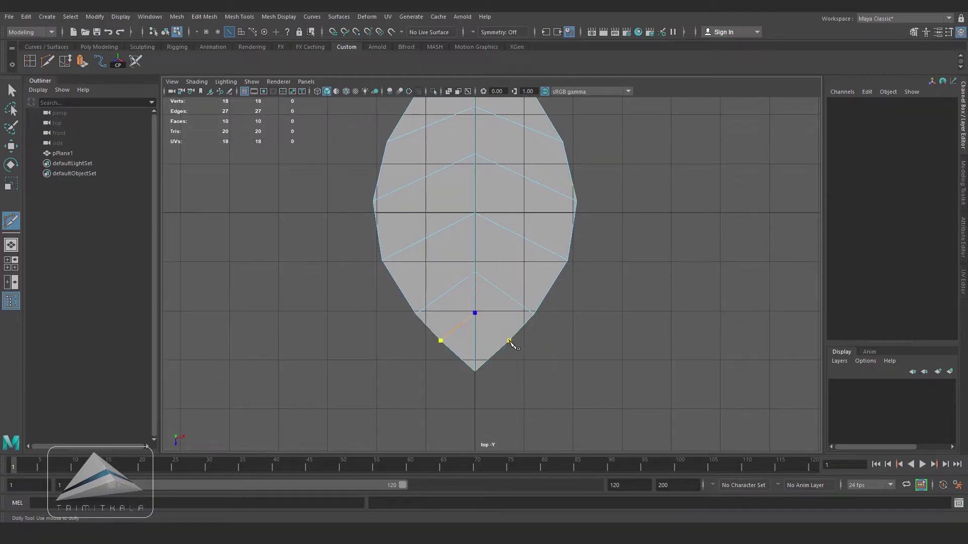
pyautogui.click(474, 349)
# - In the perspective view, select the leaf's central edge loop and lower it to form a midrib crease
pyautogui.press('space')
pyautogui.moveTo(593, 337); pyautogui.dragTo(443, 242)
pyautogui.click(10, 148)
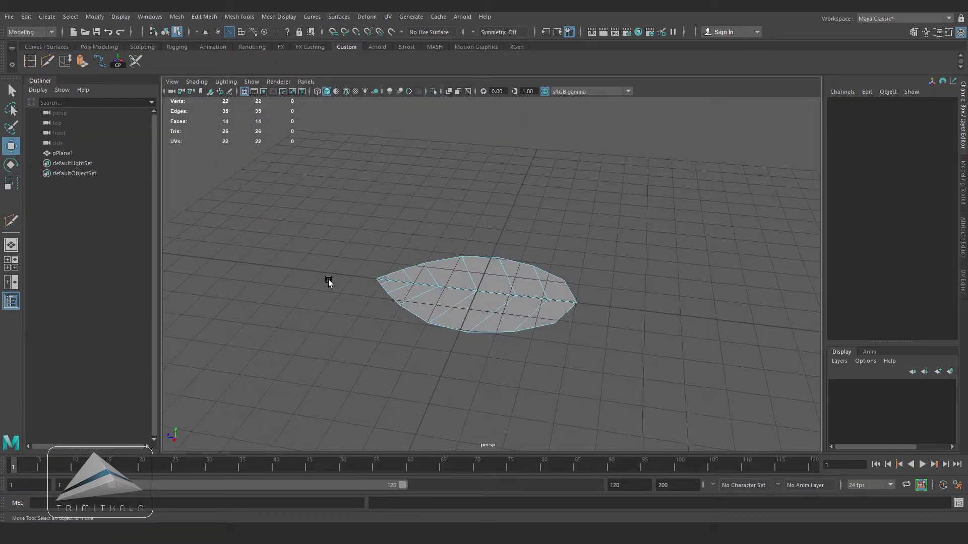
pyautogui.scroll(4, 328, 280)
pyautogui.doubleClick(547, 341)
pyautogui.keyDown('alt'); pyautogui.moveTo(475, 314); pyautogui.dragTo(505, 281); pyautogui.keyUp('alt')
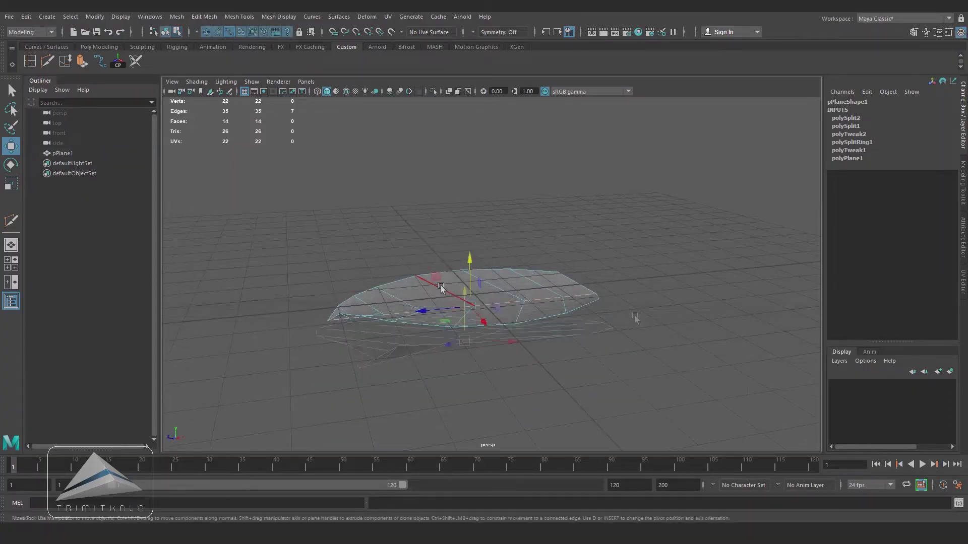
# - Raise the two crosswise vein edge loops at the leaf's middle and adjust the height of those near the rounded end
pyautogui.doubleClick(441, 286)
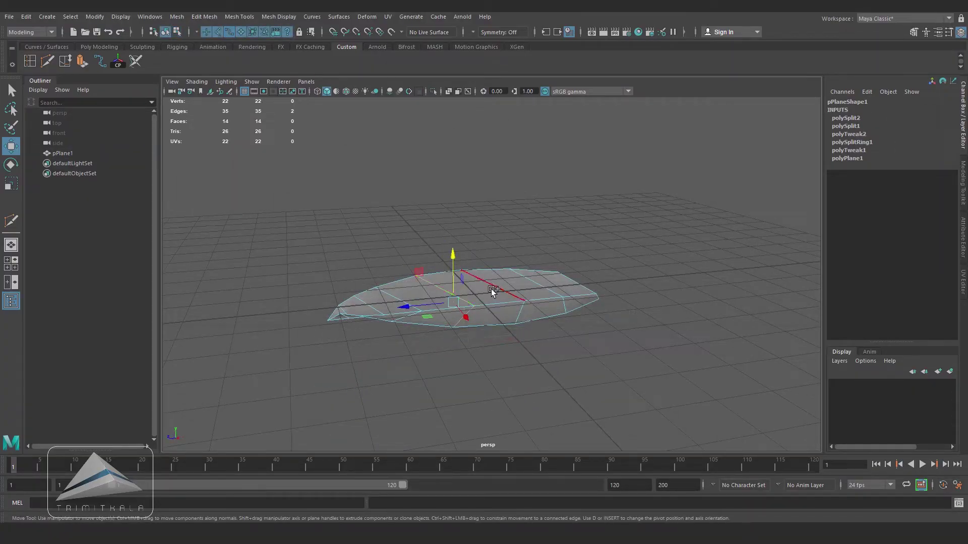
pyautogui.keyDown('shift'); pyautogui.doubleClick(491, 289); pyautogui.keyUp('shift')
pyautogui.moveTo(478, 254); pyautogui.dragTo(477, 249)
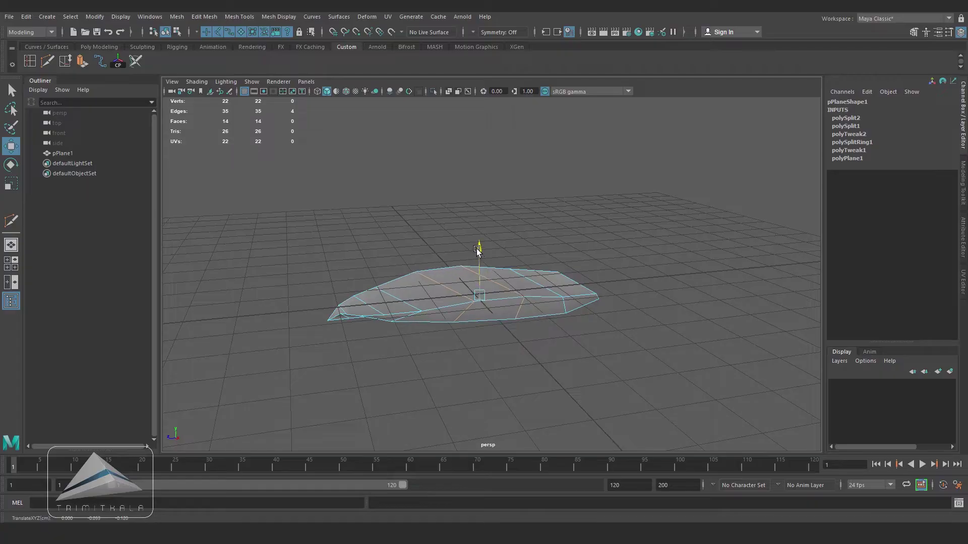
pyautogui.keyDown('alt'); pyautogui.moveTo(496, 289); pyautogui.dragTo(477, 291); pyautogui.keyUp('alt')
pyautogui.click(548, 285)
pyautogui.keyDown('shift'); pyautogui.click(557, 314); pyautogui.keyUp('shift')
pyautogui.moveTo(555, 248)
pyautogui.mouseDown()
pyautogui.moveTo(569, 256)
pyautogui.moveTo(553, 249)
pyautogui.mouseUp()
pyautogui.keyDown('alt'); pyautogui.moveTo(494, 295); pyautogui.dragTo(428, 281); pyautogui.keyUp('alt')
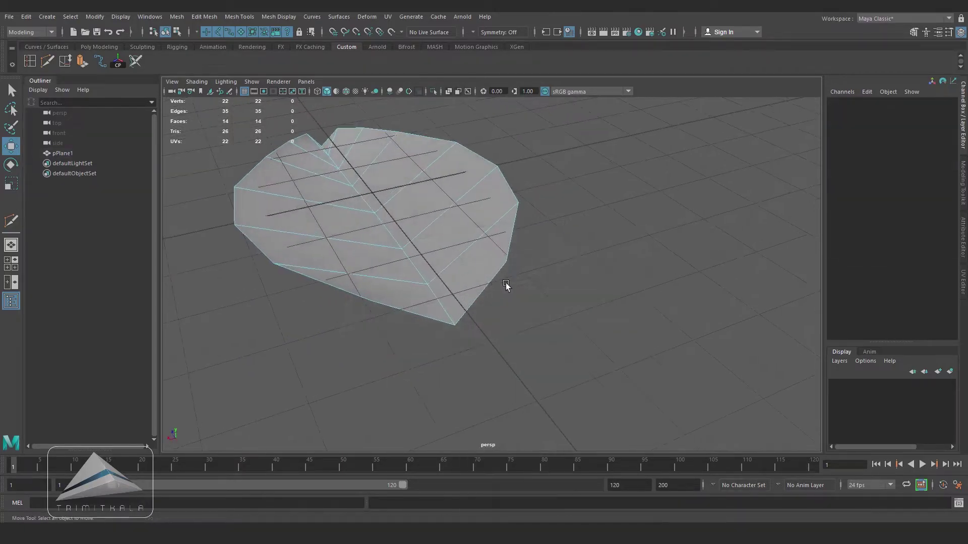
pyautogui.keyDown('alt'); pyautogui.moveTo(505, 282); pyautogui.dragTo(449, 313); pyautogui.keyUp('alt')
pyautogui.keyDown('alt'); pyautogui.moveTo(440, 284); pyautogui.dragTo(494, 313, button='right'); pyautogui.keyUp('alt')
pyautogui.click(412, 253)
pyautogui.hotkey('ctrl', 'z')
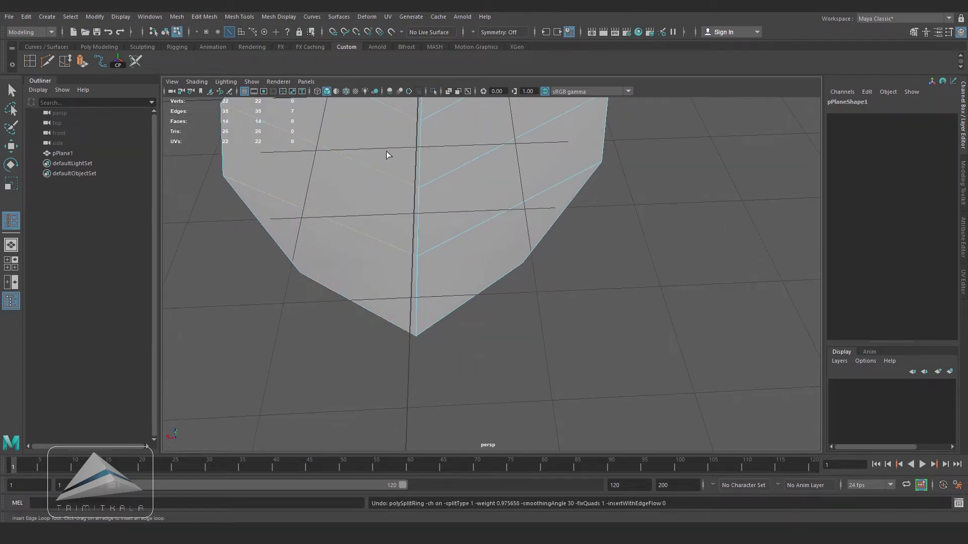
# - Add offset edge loops on both sides of the leaf's central midrib edge
pyautogui.click(249, 17)
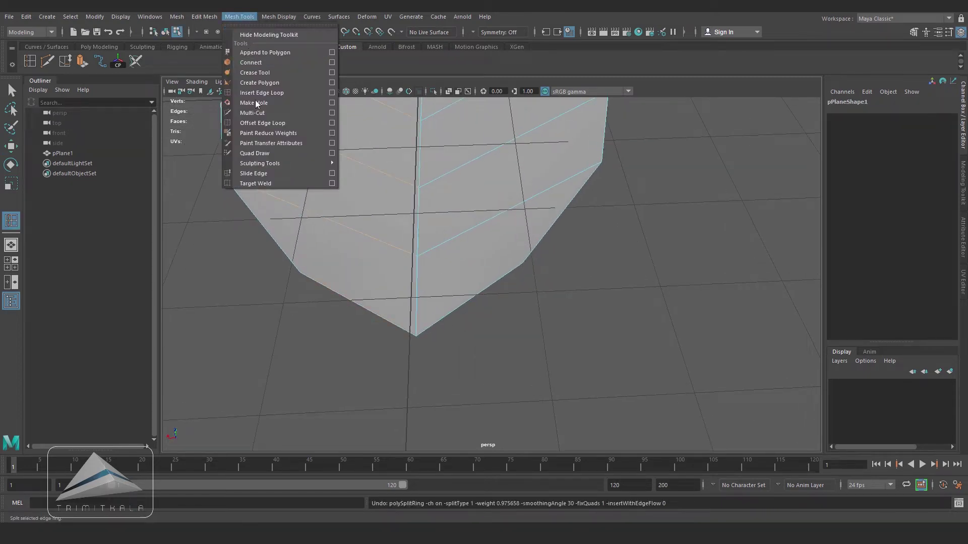
pyautogui.click(262, 123)
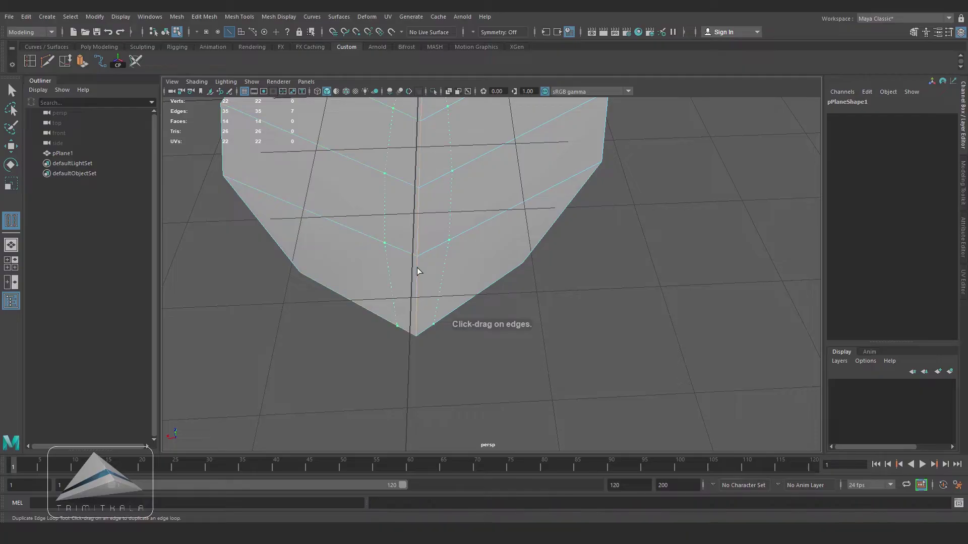
pyautogui.moveTo(421, 269); pyautogui.dragTo(417, 266)
pyautogui.keyDown('alt'); pyautogui.moveTo(417, 266); pyautogui.dragTo(335, 245, button='right'); pyautogui.keyUp('alt')
pyautogui.keyDown('alt'); pyautogui.moveTo(335, 245); pyautogui.dragTo(394, 233); pyautogui.keyUp('alt')
pyautogui.click(12, 147)
# - Select the two short border edges at the midrib's rounded end and scale them wider across the leaf
pyautogui.keyDown('alt'); pyautogui.moveTo(416, 289); pyautogui.dragTo(508, 265); pyautogui.keyUp('alt')
pyautogui.click(466, 266)
pyautogui.keyDown('alt'); pyautogui.moveTo(508, 266); pyautogui.dragTo(547, 313, button='right'); pyautogui.keyUp('alt')
pyautogui.moveTo(538, 256); pyautogui.dragTo(544, 244, button='right')
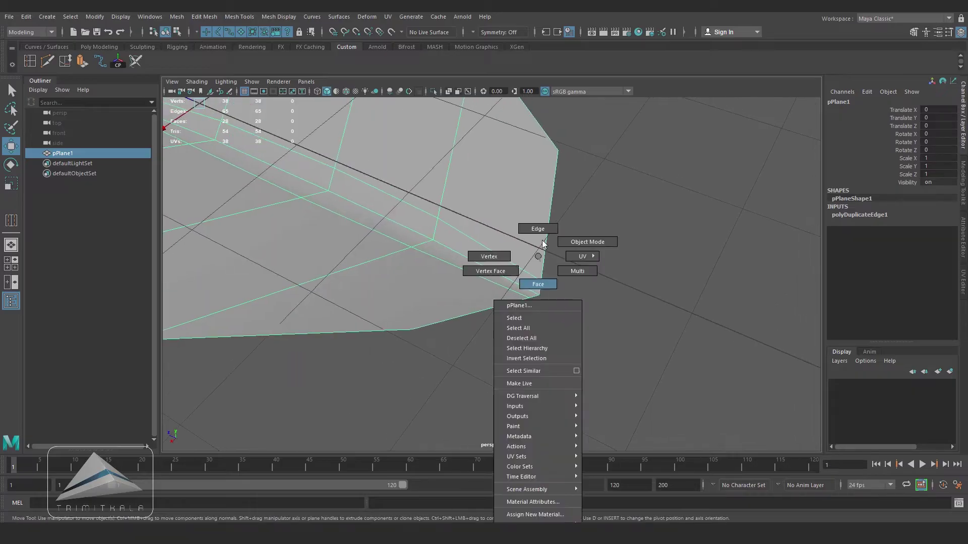
pyautogui.click(543, 272)
pyautogui.press('q')
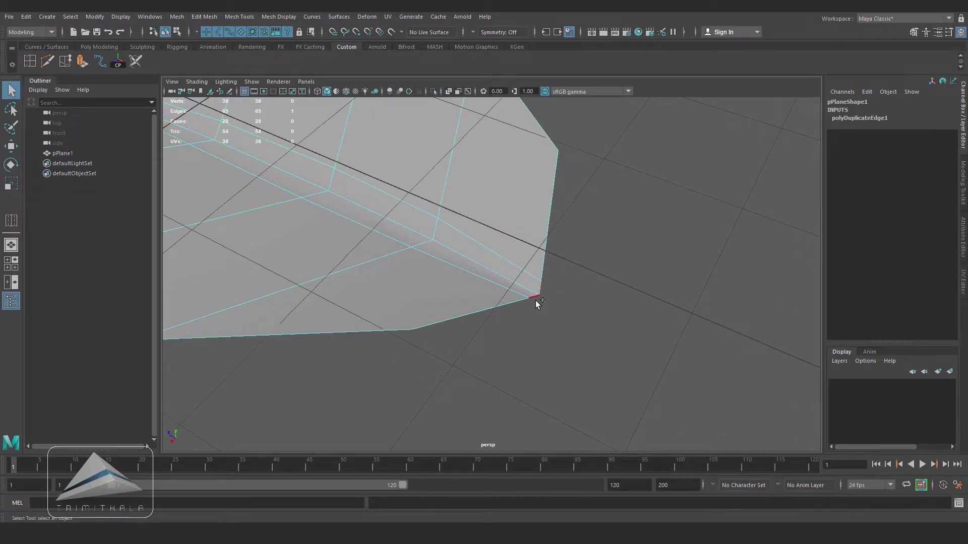
pyautogui.keyDown('shift'); pyautogui.click(536, 300); pyautogui.keyUp('shift')
pyautogui.keyDown('alt'); pyautogui.moveTo(536, 301); pyautogui.dragTo(544, 328); pyautogui.keyUp('alt')
pyautogui.press('space')
pyautogui.press('r')
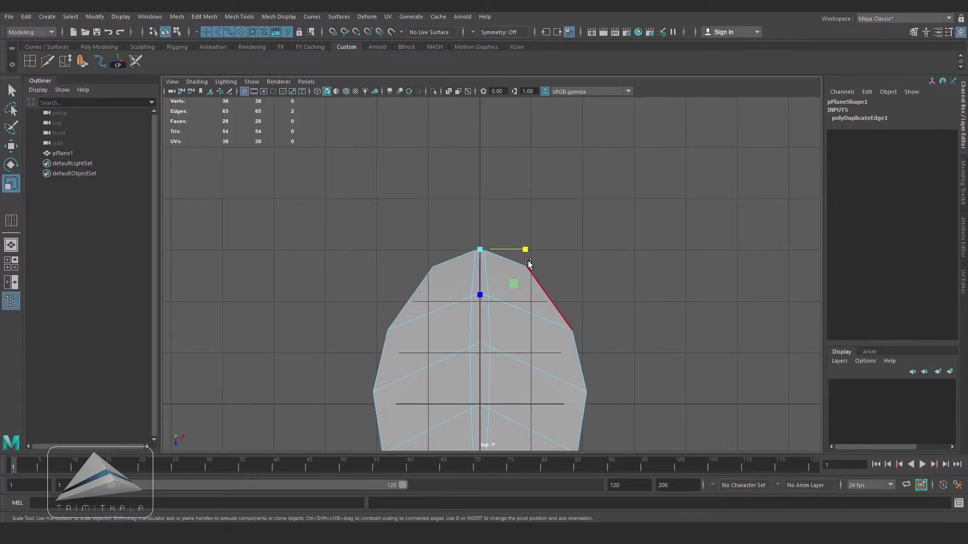
pyautogui.moveTo(525, 248); pyautogui.dragTo(558, 255)
# - Extrude the two midrib border edges outward from the rounded end to form a long stem
pyautogui.scroll(-8, 570, 255)
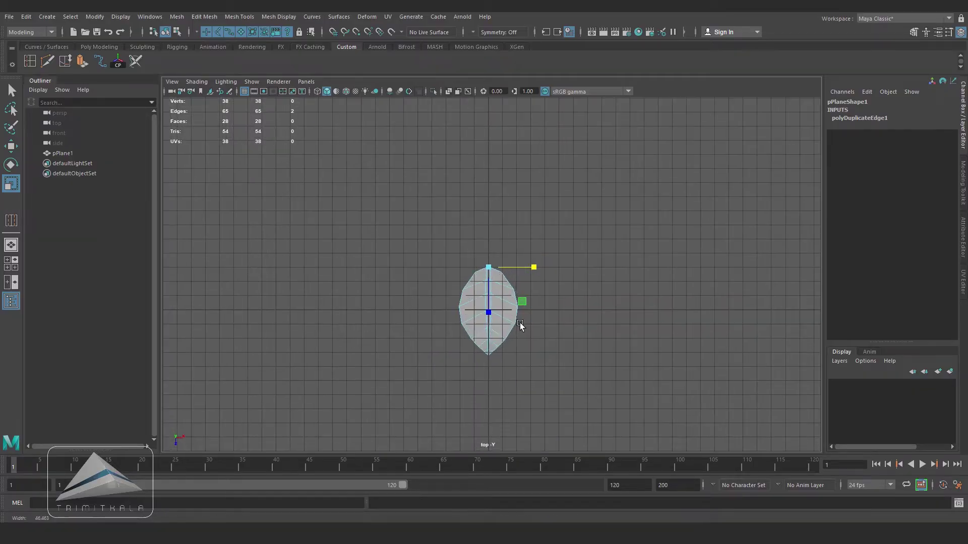
pyautogui.press('space')
pyautogui.moveTo(521, 326); pyautogui.dragTo(521, 287)
pyautogui.keyDown('alt'); pyautogui.moveTo(521, 287); pyautogui.dragTo(474, 333); pyautogui.keyUp('alt')
pyautogui.press('space')
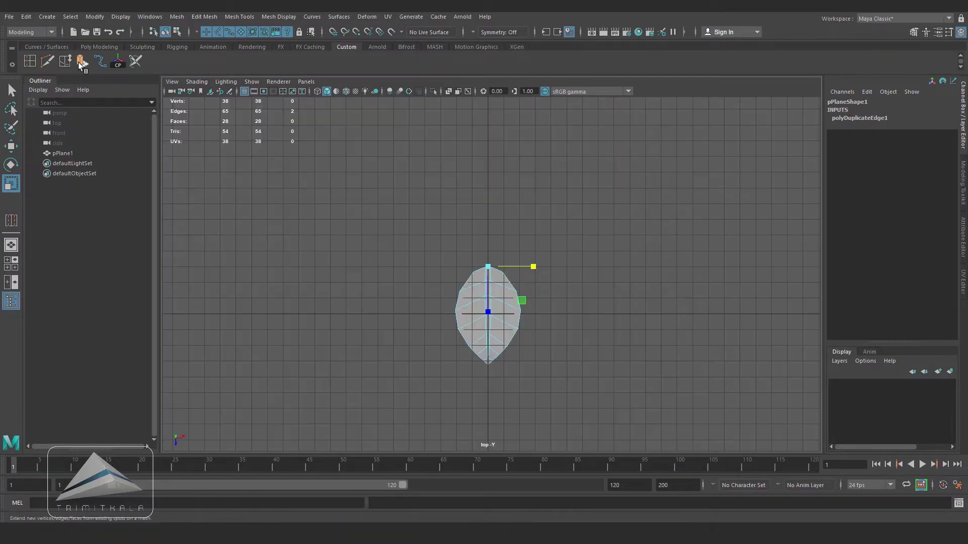
pyautogui.click(82, 61)
pyautogui.moveTo(489, 315); pyautogui.dragTo(482, 280)
pyautogui.press('space')
pyautogui.moveTo(537, 303); pyautogui.dragTo(484, 323)
pyautogui.press('w')
pyautogui.moveTo(469, 287); pyautogui.dragTo(504, 257, button='right')
# - Insert two edge loops across the stem, spaced along its length
pyautogui.click(30, 62)
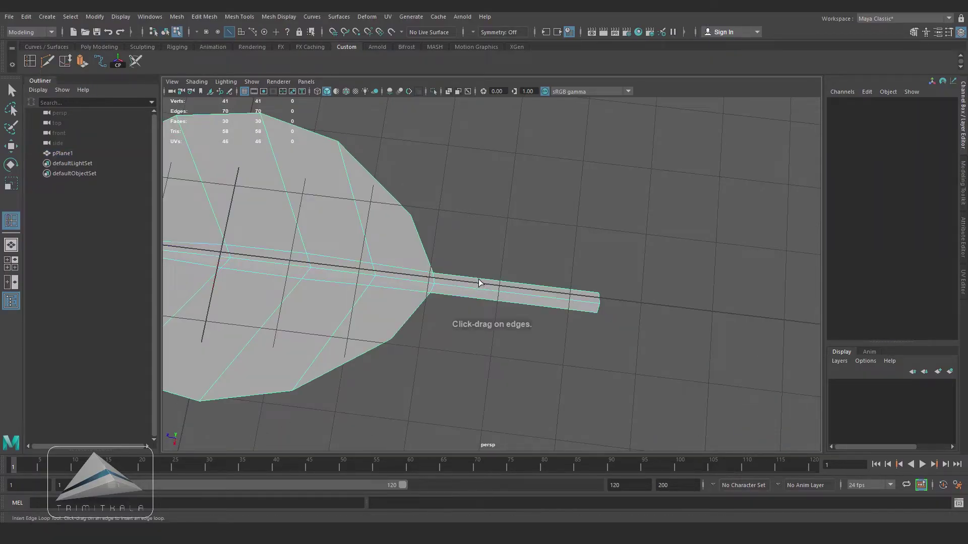
pyautogui.moveTo(482, 280); pyautogui.dragTo(519, 288)
pyautogui.click(11, 146)
pyautogui.click(581, 368)
pyautogui.keyDown('alt'); pyautogui.moveTo(459, 363); pyautogui.dragTo(445, 317); pyautogui.keyUp('alt')
pyautogui.hotkey('ctrl', 'z')
pyautogui.hotkey('ctrl', 'z')
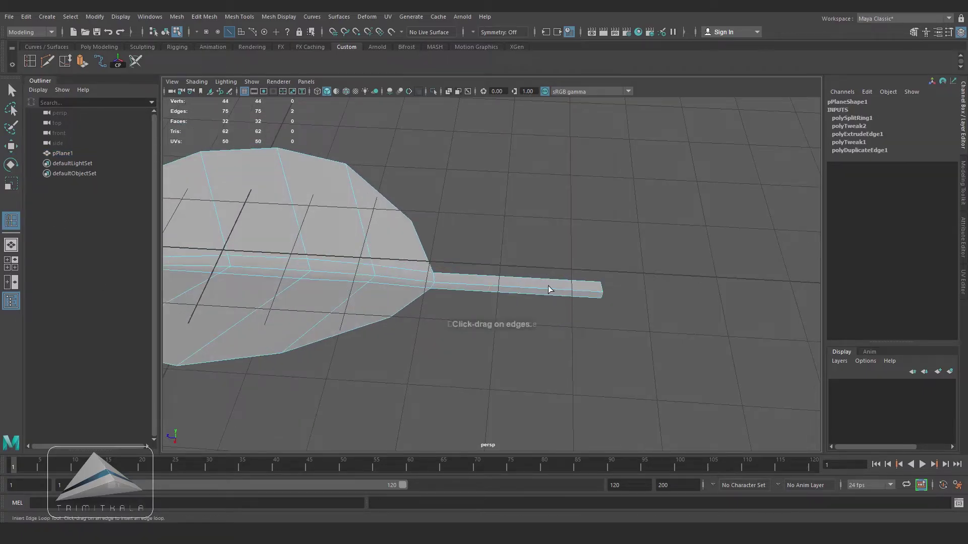
pyautogui.click(546, 285)
pyautogui.keyDown('alt'); pyautogui.moveTo(248, 288); pyautogui.dragTo(475, 343); pyautogui.keyUp('alt')
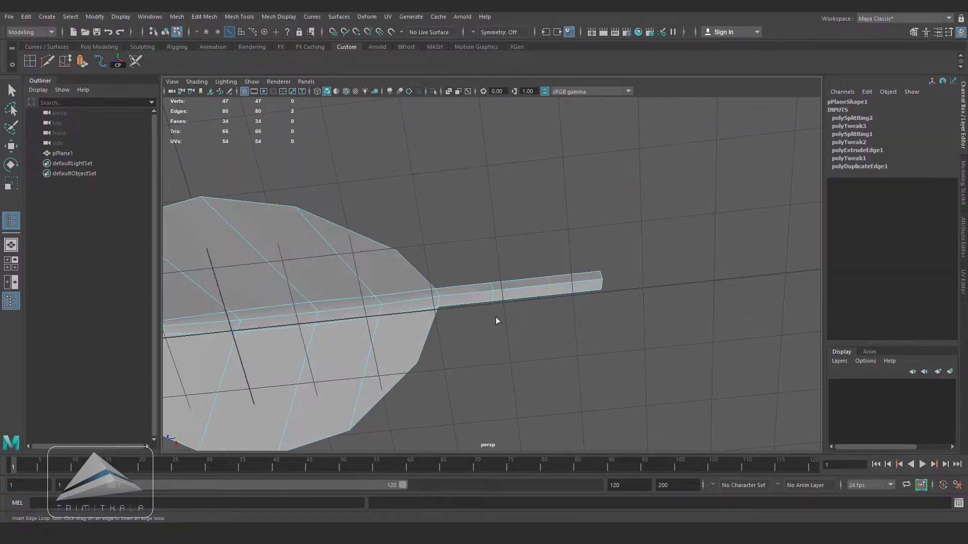
# - Insert an edge loop across the stem close to where it joins the leaf blade
pyautogui.click(443, 288)
pyautogui.click(11, 146)
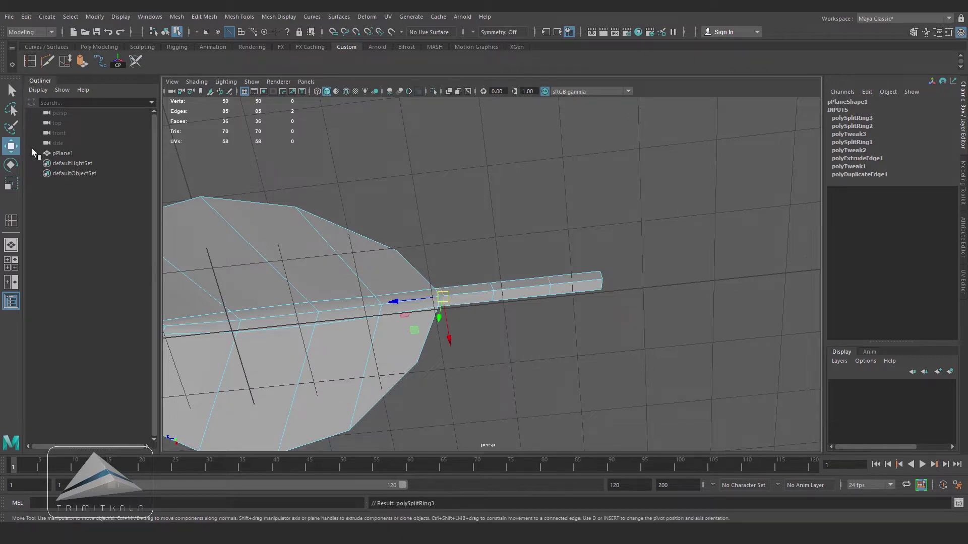
pyautogui.keyDown('alt'); pyautogui.moveTo(283, 302); pyautogui.dragTo(489, 361); pyautogui.keyUp('alt')
# - Clear the leaf's construction history and place a duplicate of it about 11.8 units away along negative X
pyautogui.press('F8')
pyautogui.scroll(-3, 400, 306)
pyautogui.hotkey('alt', 'shift', 'd')
pyautogui.scroll(-4, 468, 361)
pyautogui.hotkey('ctrl', 'd')
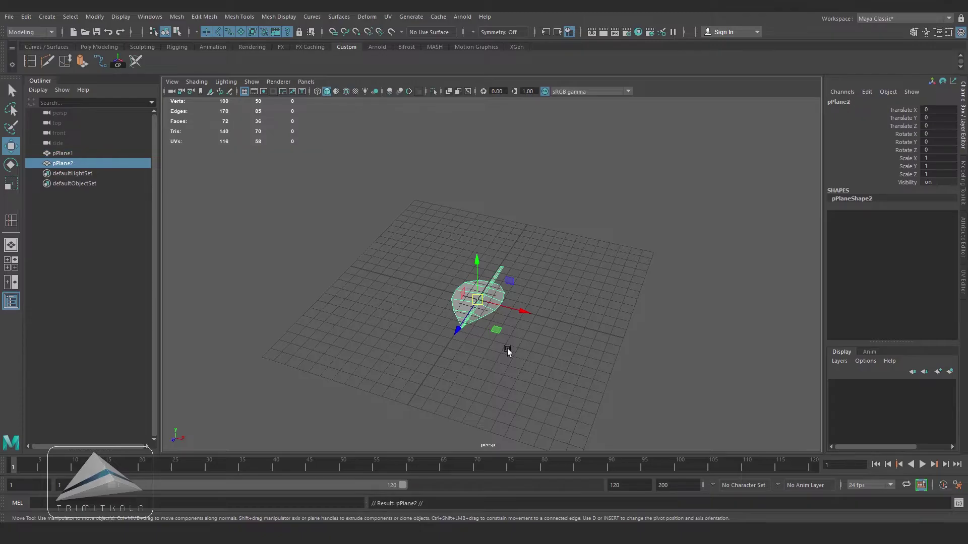
pyautogui.moveTo(512, 309); pyautogui.dragTo(383, 281)
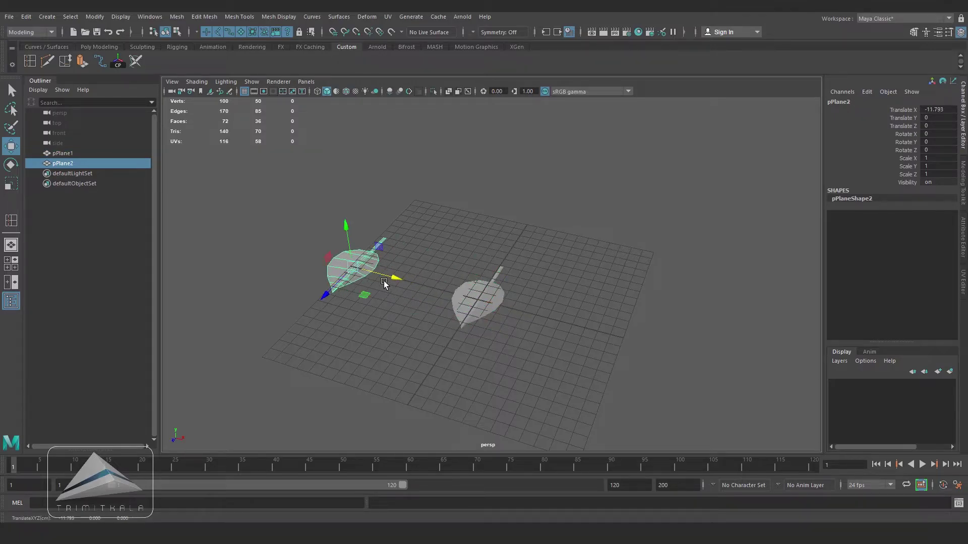
# - Insert a lengthwise edge loop through each half of the original leaf's blade, between midrib and outer edge
pyautogui.click(479, 303)
pyautogui.press('f')
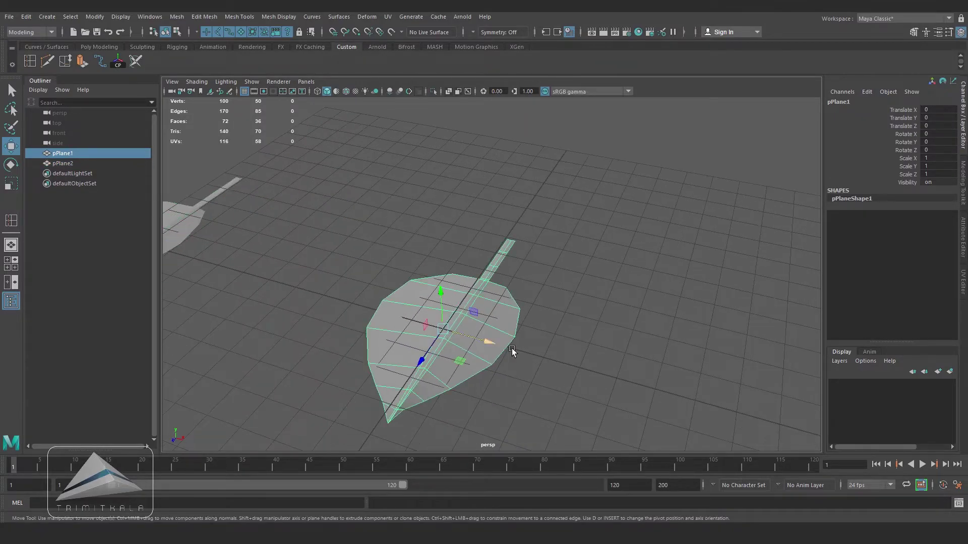
pyautogui.keyDown('alt'); pyautogui.moveTo(512, 349); pyautogui.dragTo(626, 341); pyautogui.keyUp('alt')
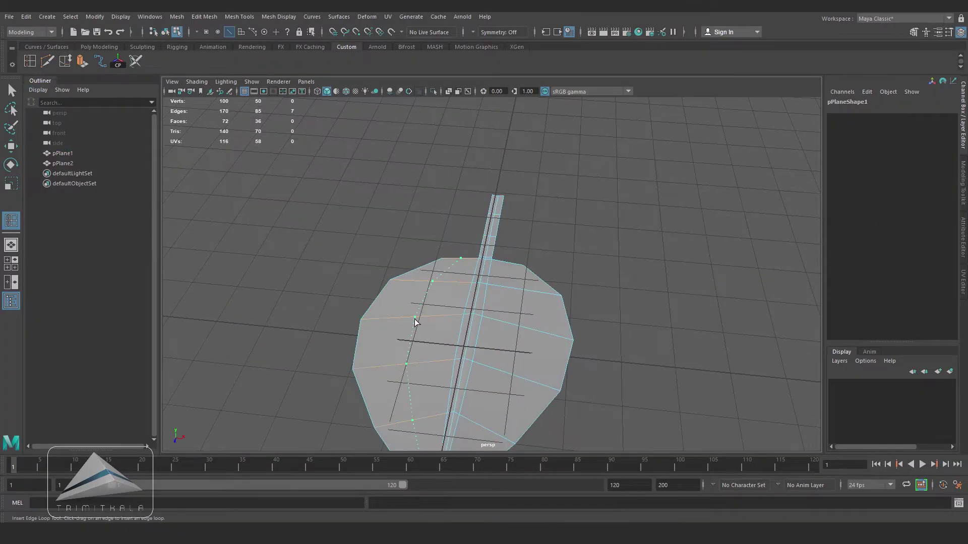
pyautogui.click(414, 319)
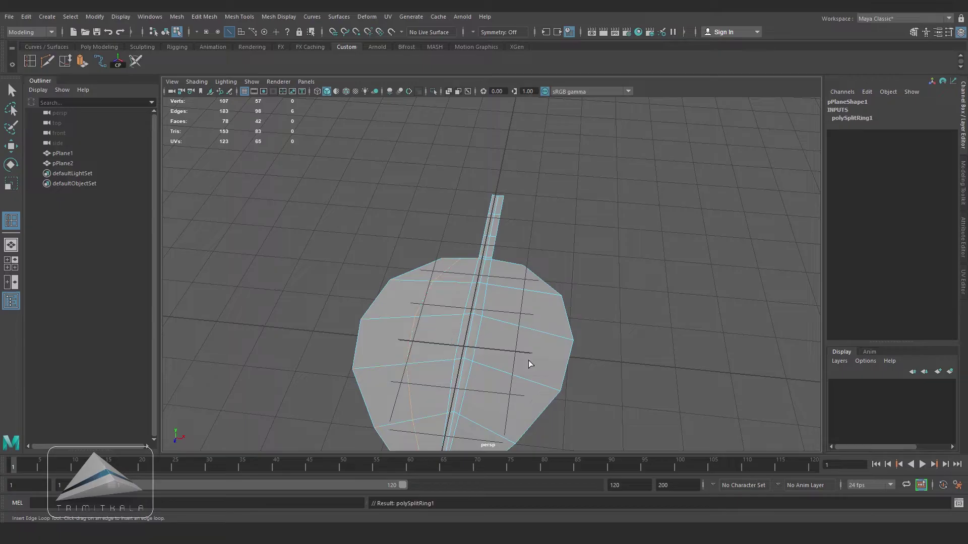
pyautogui.click(524, 328)
pyautogui.moveTo(524, 328)
pyautogui.keyDown('alt'); pyautogui.mouseDown(button='right')
pyautogui.moveTo(447, 318)
pyautogui.moveTo(519, 336)
pyautogui.mouseUp(button='right'); pyautogui.keyUp('alt')
pyautogui.keyDown('alt'); pyautogui.moveTo(519, 336); pyautogui.dragTo(508, 282, button='middle'); pyautogui.keyUp('alt')
pyautogui.press('w')
pyautogui.moveTo(496, 269); pyautogui.dragTo(511, 261, button='right')
pyautogui.keyDown('alt'); pyautogui.moveTo(512, 265); pyautogui.dragTo(523, 251); pyautogui.keyUp('alt')
# - Select all faces of the original leaf and extrude them
pyautogui.rightClick(522, 250)
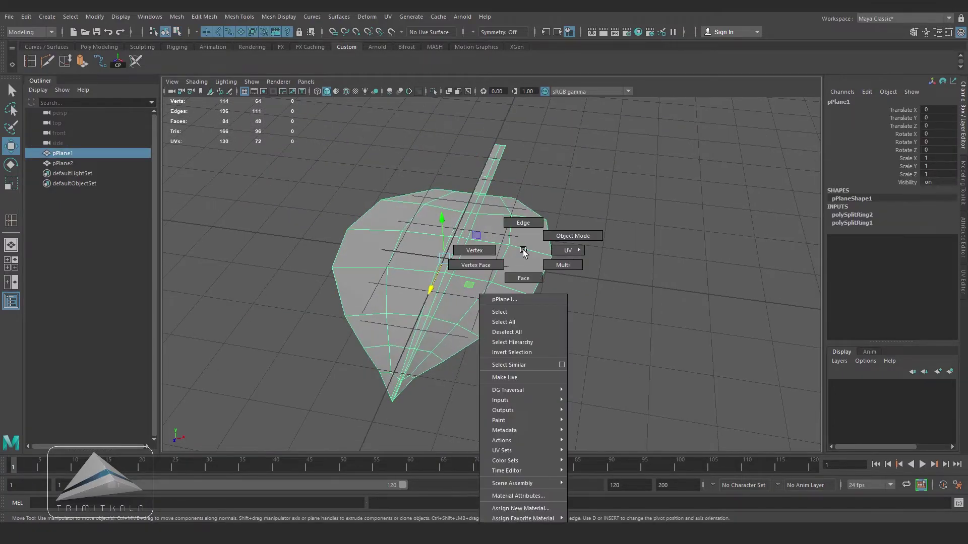
pyautogui.moveTo(523, 251); pyautogui.dragTo(523, 280, button='right')
pyautogui.moveTo(303, 137); pyautogui.dragTo(562, 403)
pyautogui.keyDown('alt'); pyautogui.moveTo(547, 302); pyautogui.dragTo(572, 350); pyautogui.keyUp('alt')
pyautogui.keyDown('alt'); pyautogui.moveTo(546, 352); pyautogui.dragTo(499, 343, button='right'); pyautogui.keyUp('alt')
pyautogui.keyDown('alt'); pyautogui.moveTo(499, 343); pyautogui.dragTo(445, 329); pyautogui.keyUp('alt')
pyautogui.scroll(2, 445, 331)
pyautogui.hotkey('ctrl', 'e')
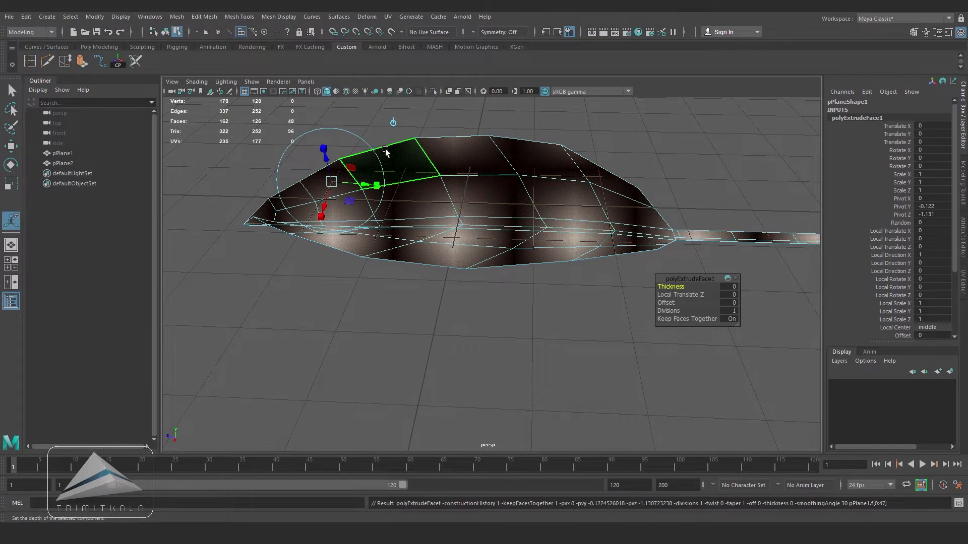
# - Thicken the leaf by moving the extruded faces about 0.08 downward in side view, rotated about -0.5 degrees around X
pyautogui.keyDown('alt'); pyautogui.moveTo(399, 167); pyautogui.dragTo(401, 162); pyautogui.keyUp('alt')
pyautogui.click(390, 143)
pyautogui.press('space')
pyautogui.moveTo(527, 299); pyautogui.dragTo(500, 309)
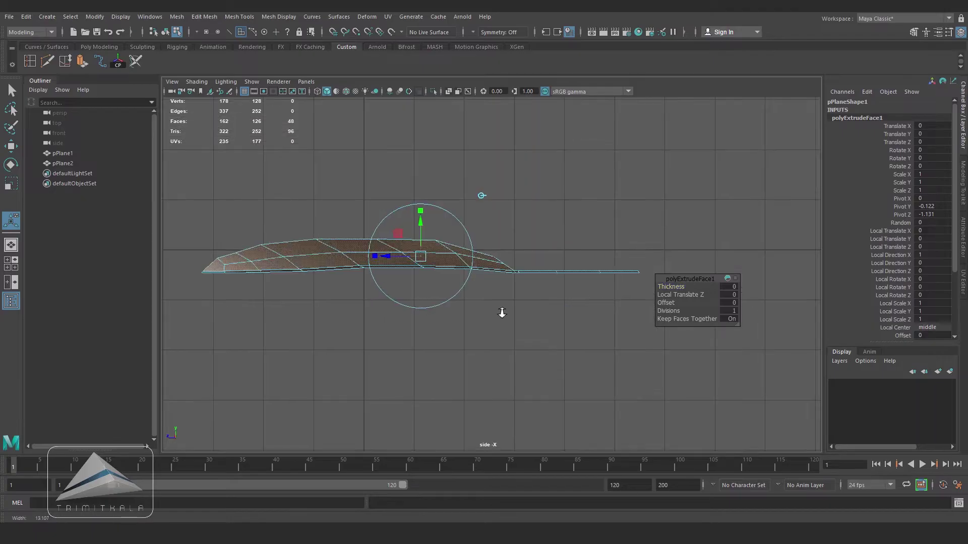
pyautogui.scroll(1, 500, 310)
pyautogui.click(411, 222)
pyautogui.moveTo(411, 221); pyautogui.dragTo(410, 226)
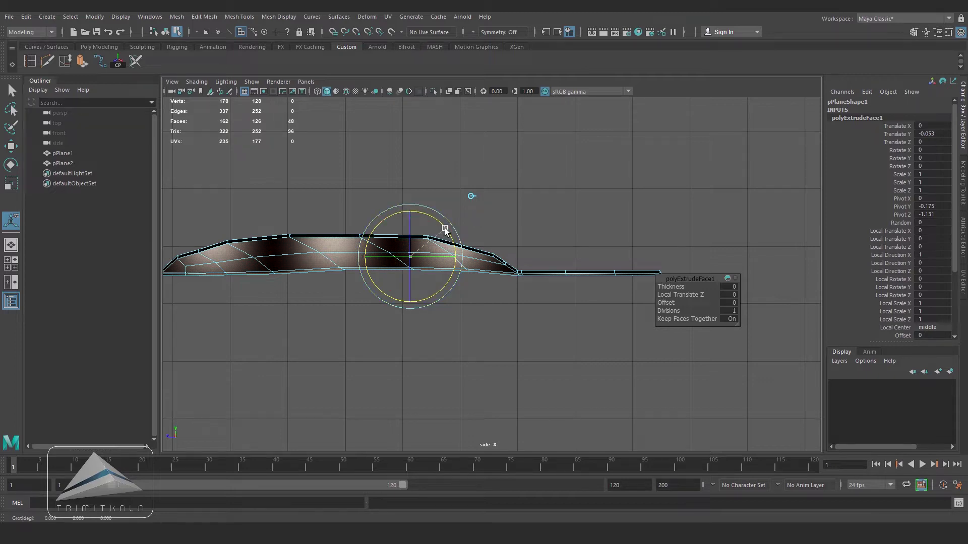
pyautogui.moveTo(445, 231); pyautogui.dragTo(412, 229)
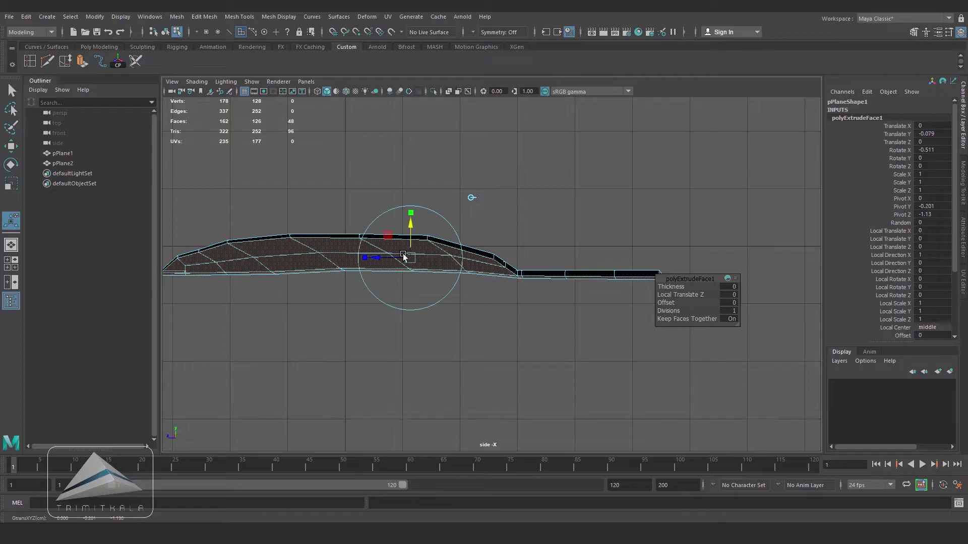
pyautogui.keyDown('alt'); pyautogui.moveTo(404, 257); pyautogui.dragTo(505, 262, button='middle'); pyautogui.keyUp('alt')
pyautogui.press('space')
pyautogui.moveTo(506, 266); pyautogui.dragTo(507, 244)
pyautogui.keyDown('alt'); pyautogui.moveTo(574, 263); pyautogui.dragTo(501, 274); pyautogui.keyUp('alt')
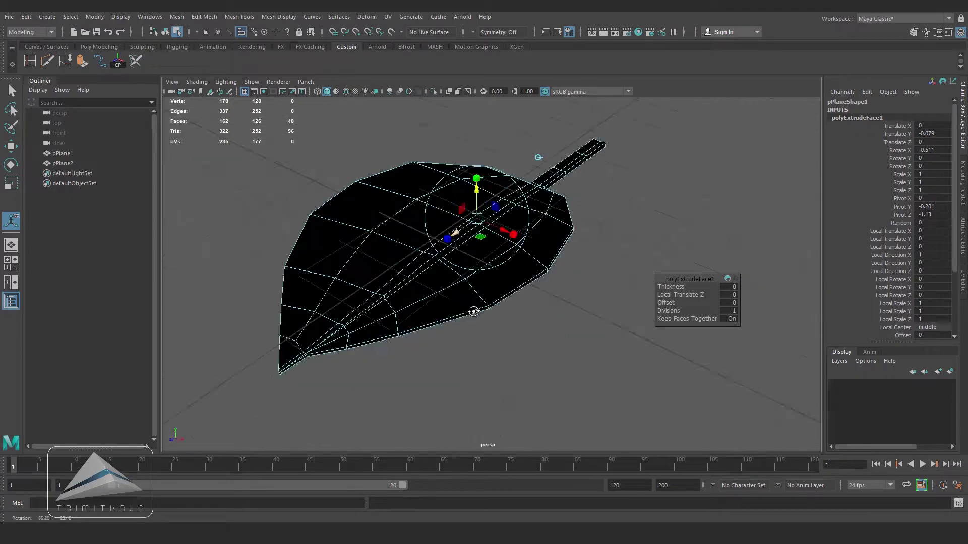
pyautogui.keyDown('alt'); pyautogui.moveTo(474, 311); pyautogui.dragTo(396, 323); pyautogui.keyUp('alt')
# - Reverse the normals of the thickened leaf in object mode
pyautogui.moveTo(543, 257); pyautogui.dragTo(592, 242, button='right')
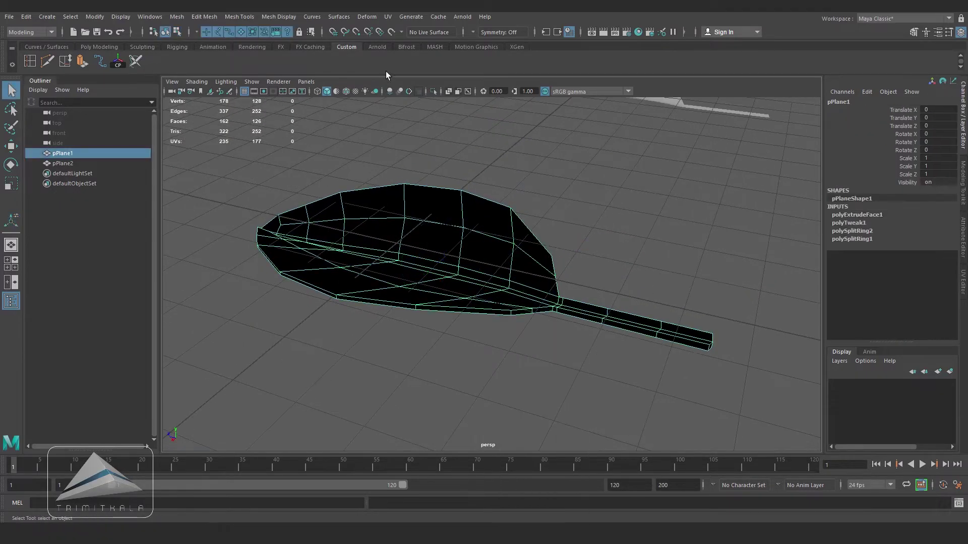
pyautogui.click(285, 18)
pyautogui.click(293, 63)
pyautogui.press('w')
pyautogui.keyDown('alt'); pyautogui.moveTo(457, 283); pyautogui.dragTo(511, 330); pyautogui.keyUp('alt')
pyautogui.click(511, 330)
pyautogui.click(511, 292)
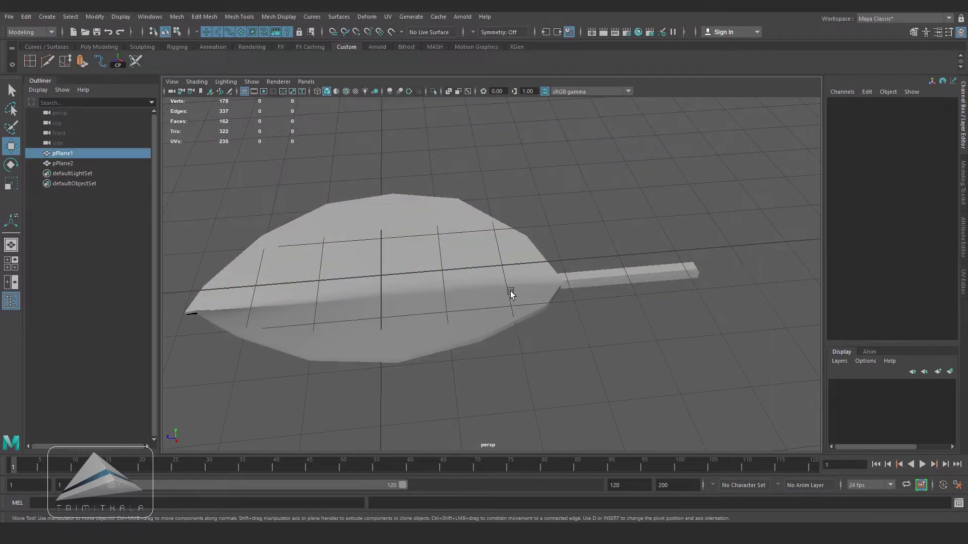
# - Scale the stem's end vertices vertically in side view, using soft selection with an enlarged falloff, to thicken the stem toward its tip
pyautogui.keyDown('alt'); pyautogui.moveTo(511, 292); pyautogui.dragTo(545, 324); pyautogui.keyUp('alt')
pyautogui.press('space')
pyautogui.moveTo(544, 325); pyautogui.dragTo(590, 343)
pyautogui.press('space')
pyautogui.scroll(3, 531, 374)
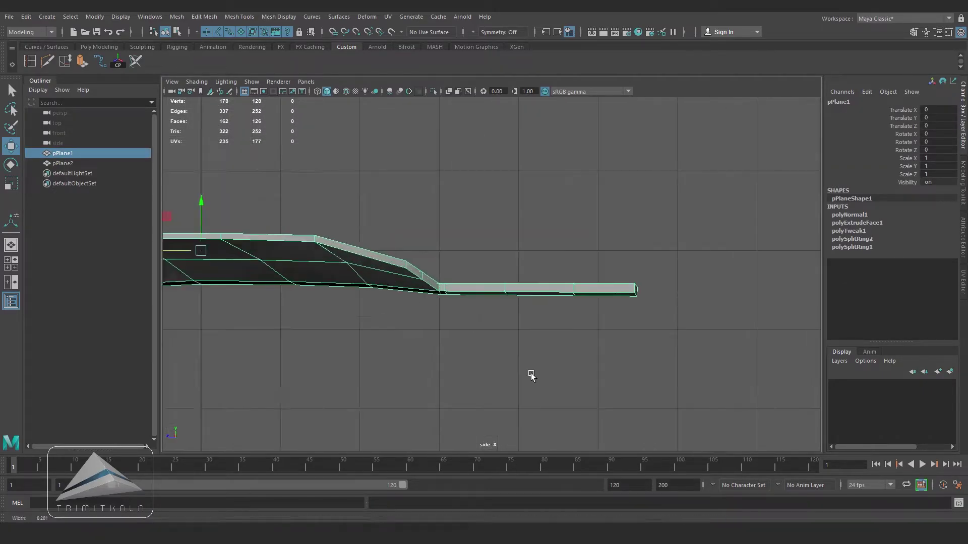
pyautogui.scroll(2, 531, 375)
pyautogui.moveTo(620, 256); pyautogui.dragTo(574, 257, button='right')
pyautogui.moveTo(634, 252); pyautogui.dragTo(710, 368)
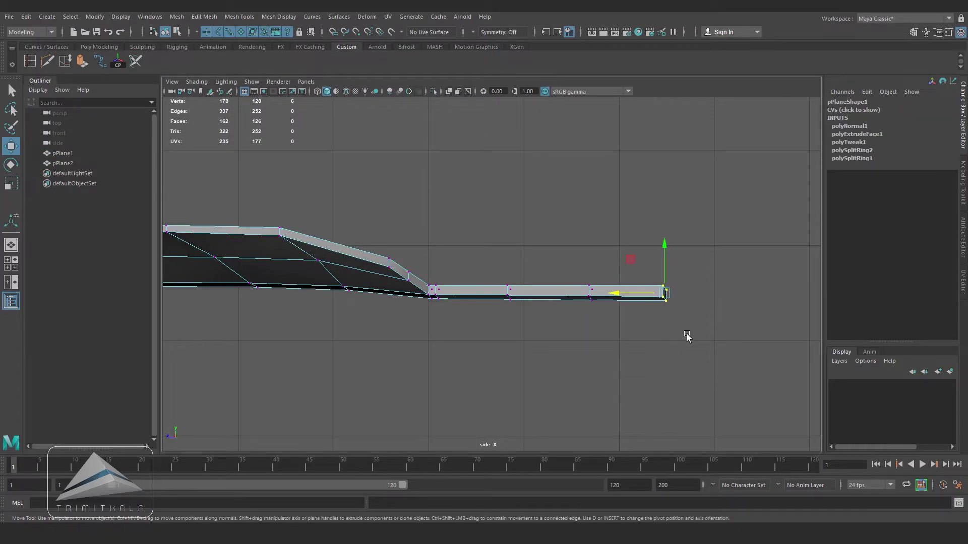
pyautogui.press('r')
pyautogui.moveTo(666, 247); pyautogui.dragTo(666, 241)
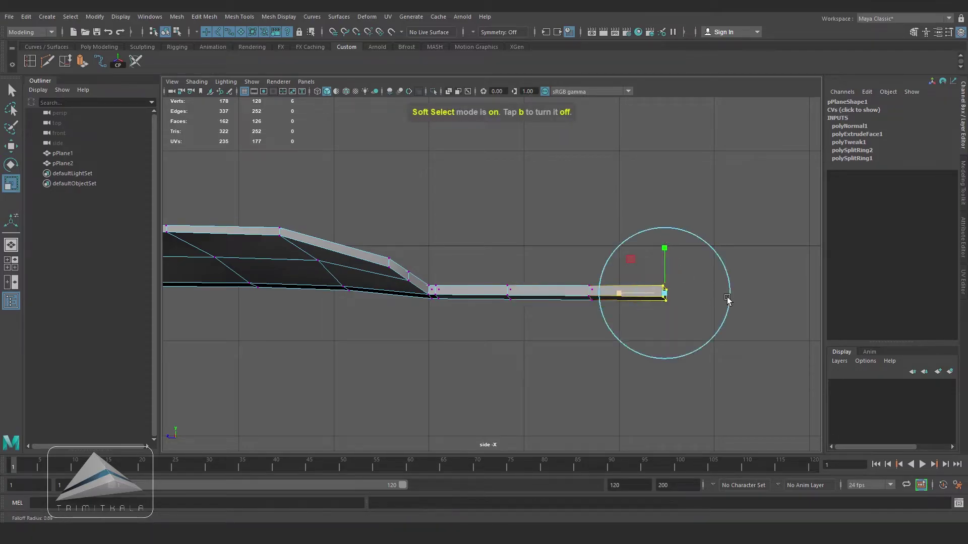
pyautogui.moveTo(728, 297); pyautogui.dragTo(919, 304)
pyautogui.moveTo(665, 248); pyautogui.dragTo(666, 243)
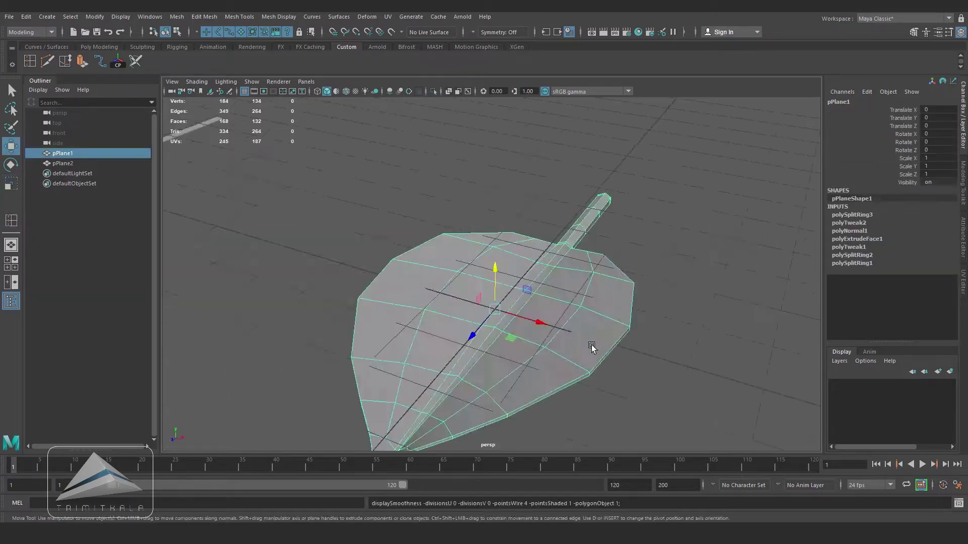
# - Bevel the edge loop around the thickened leaf's outer rim in the unsmoothed display
pyautogui.keyDown('alt'); pyautogui.moveTo(590, 345); pyautogui.dragTo(564, 286); pyautogui.keyUp('alt')
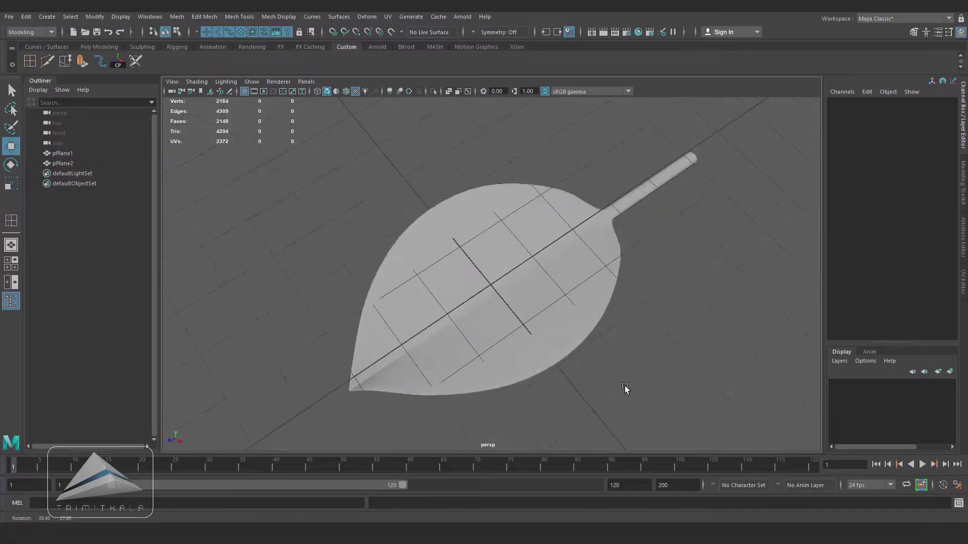
pyautogui.keyDown('alt'); pyautogui.moveTo(625, 391); pyautogui.dragTo(572, 359, button='right'); pyautogui.keyUp('alt')
pyautogui.keyDown('alt'); pyautogui.moveTo(573, 359); pyautogui.dragTo(543, 316); pyautogui.keyUp('alt')
pyautogui.click(543, 317)
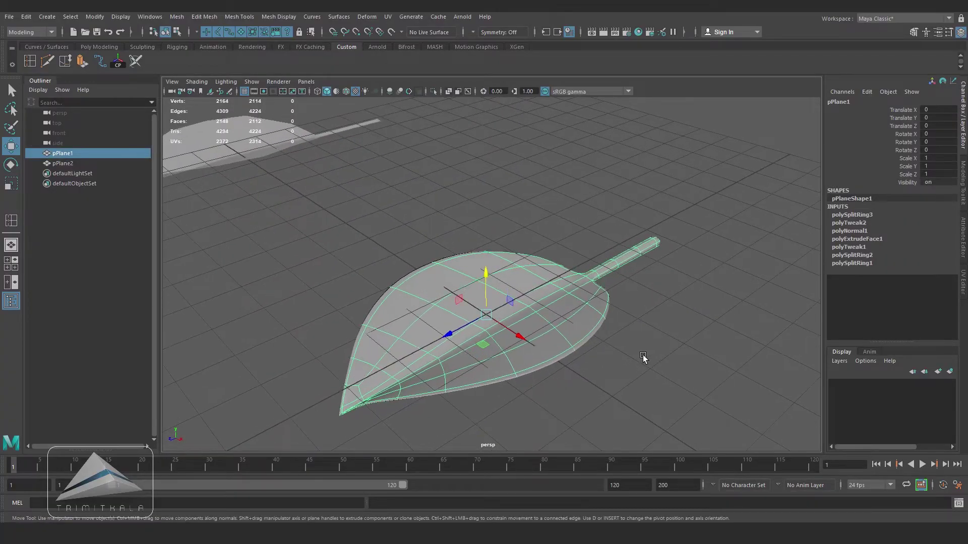
pyautogui.press('1')
pyautogui.press('f')
pyautogui.moveTo(563, 316); pyautogui.dragTo(568, 288, button='right')
pyautogui.doubleClick(537, 352)
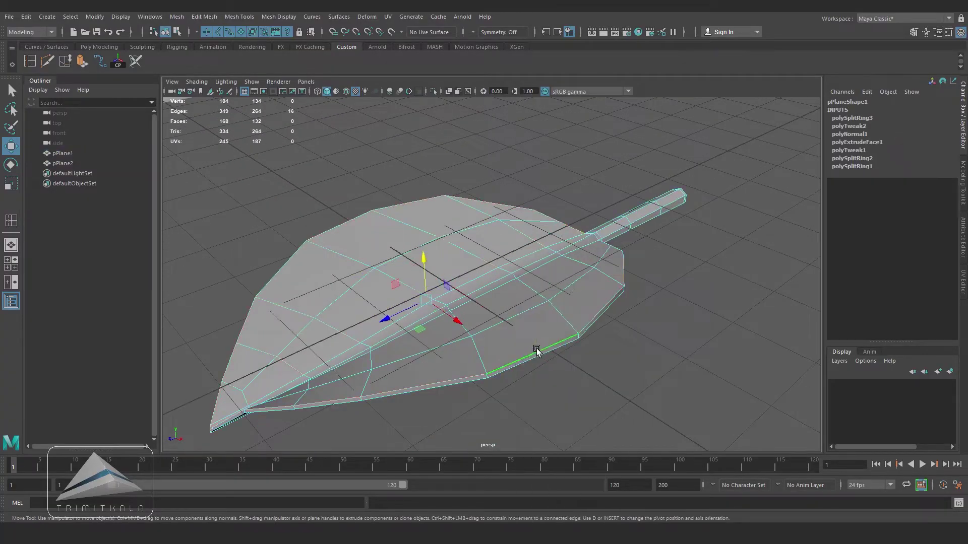
pyautogui.click(246, 17)
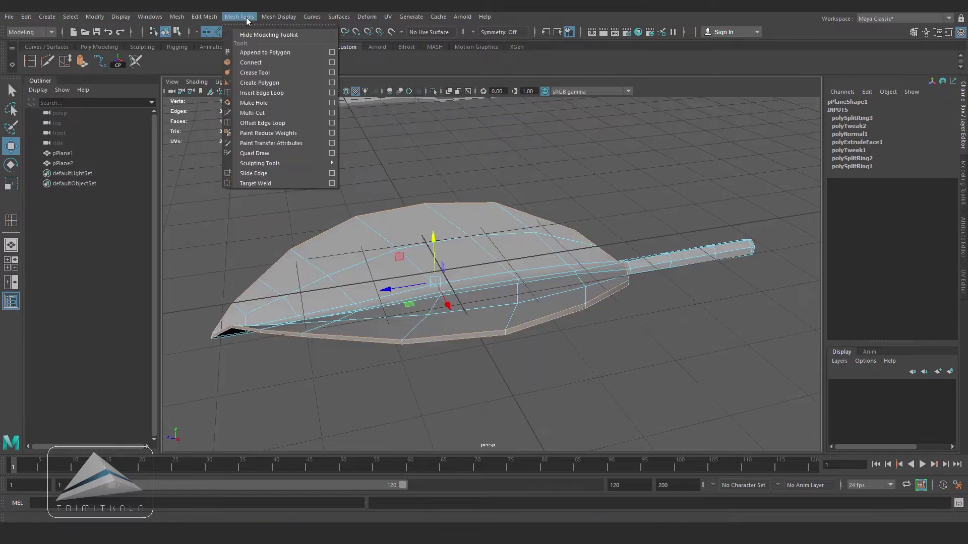
pyautogui.moveTo(206, 18)
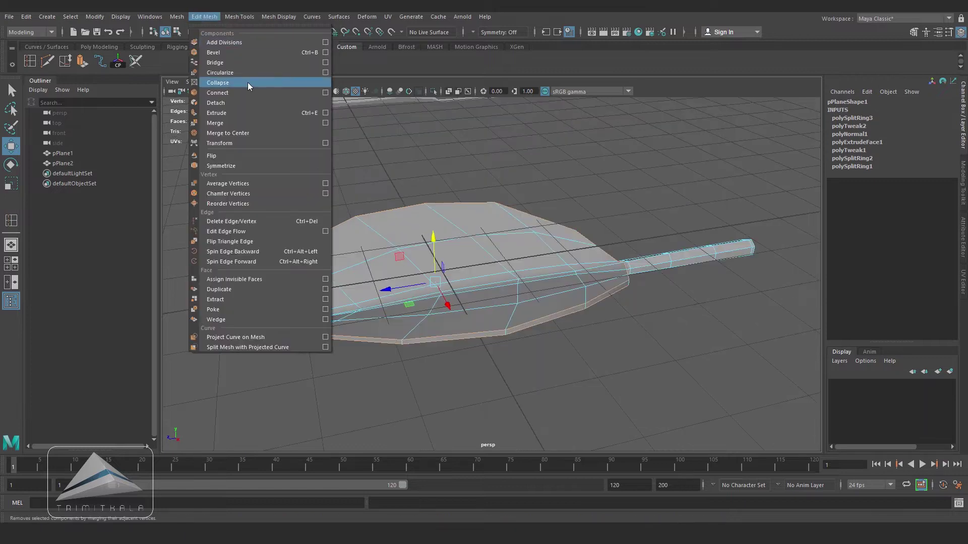
pyautogui.click(305, 53)
# - Set the rim bevel's fraction to 2 and return to object mode
pyautogui.keyDown('alt'); pyautogui.moveTo(513, 280); pyautogui.dragTo(530, 292); pyautogui.keyUp('alt')
pyautogui.keyDown('alt'); pyautogui.moveTo(529, 292); pyautogui.dragTo(566, 313, button='right'); pyautogui.keyUp('alt')
pyautogui.keyDown('alt'); pyautogui.moveTo(567, 313); pyautogui.dragTo(473, 268, button='middle'); pyautogui.keyUp('alt')
pyautogui.keyDown('alt'); pyautogui.moveTo(474, 269); pyautogui.dragTo(534, 283, button='right'); pyautogui.keyUp('alt')
pyautogui.moveTo(659, 288); pyautogui.dragTo(663, 288)
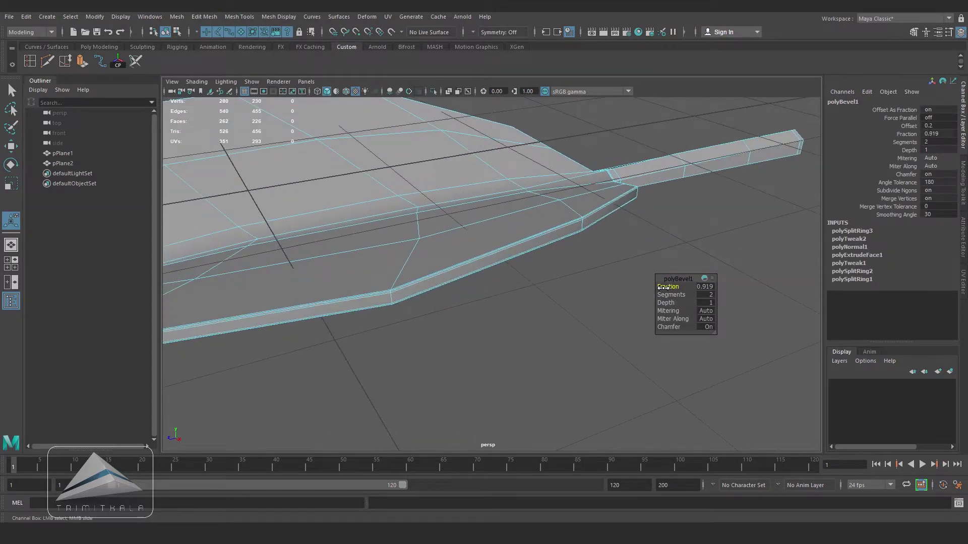
pyautogui.keyDown('alt'); pyautogui.moveTo(588, 289); pyautogui.dragTo(552, 278); pyautogui.keyUp('alt')
pyautogui.write('2')
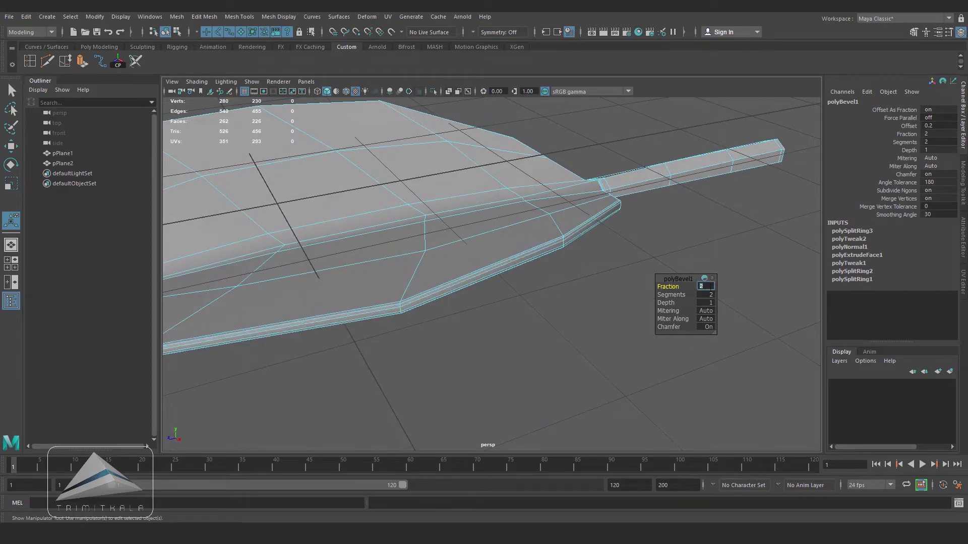
pyautogui.click(645, 310)
pyautogui.moveTo(511, 238); pyautogui.dragTo(545, 215, button='right')
pyautogui.click(615, 305)
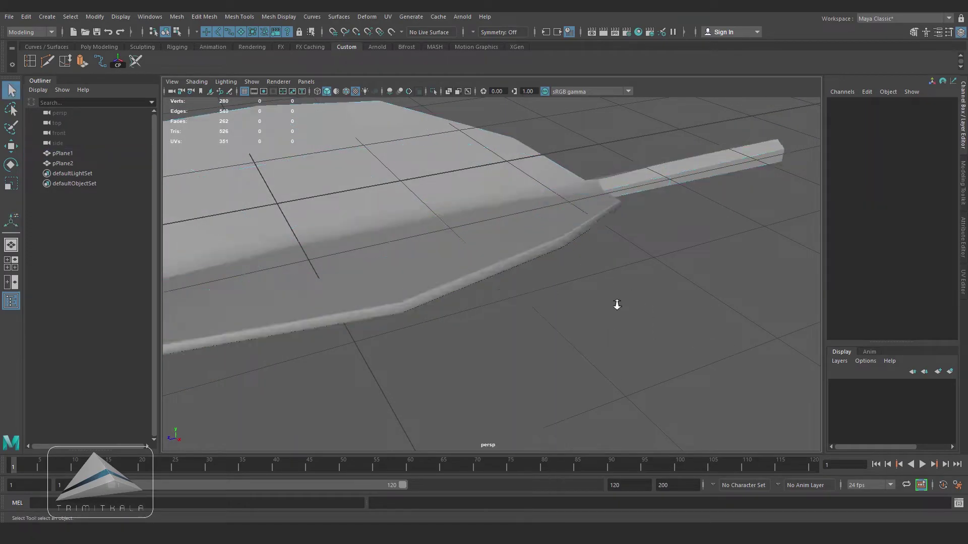
# - Examine the bevelled leaf in smooth preview and return it to the unsmoothed display
pyautogui.keyDown('alt'); pyautogui.moveTo(615, 304); pyautogui.dragTo(514, 303, button='right'); pyautogui.keyUp('alt')
pyautogui.keyDown('alt'); pyautogui.moveTo(515, 302); pyautogui.dragTo(546, 325); pyautogui.keyUp('alt')
pyautogui.click(524, 303)
pyautogui.press('3')
pyautogui.keyDown('alt'); pyautogui.moveTo(584, 283); pyautogui.dragTo(610, 318); pyautogui.keyUp('alt')
pyautogui.click(557, 276)
pyautogui.press('1')
pyautogui.click(609, 318)
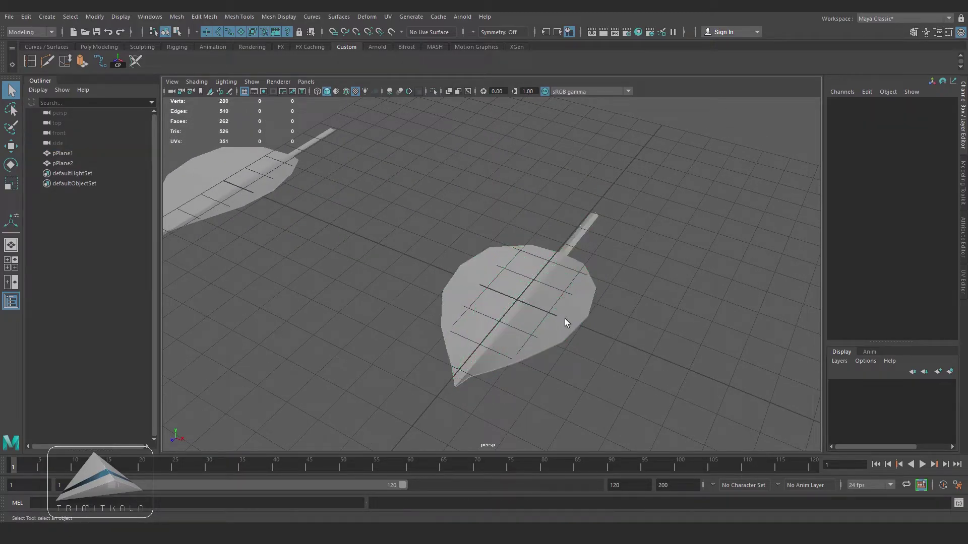
# - Set the flat duplicate leaf's Translate X to 0
pyautogui.click(565, 319)
pyautogui.scroll(-3, 597, 303)
pyautogui.click(285, 203)
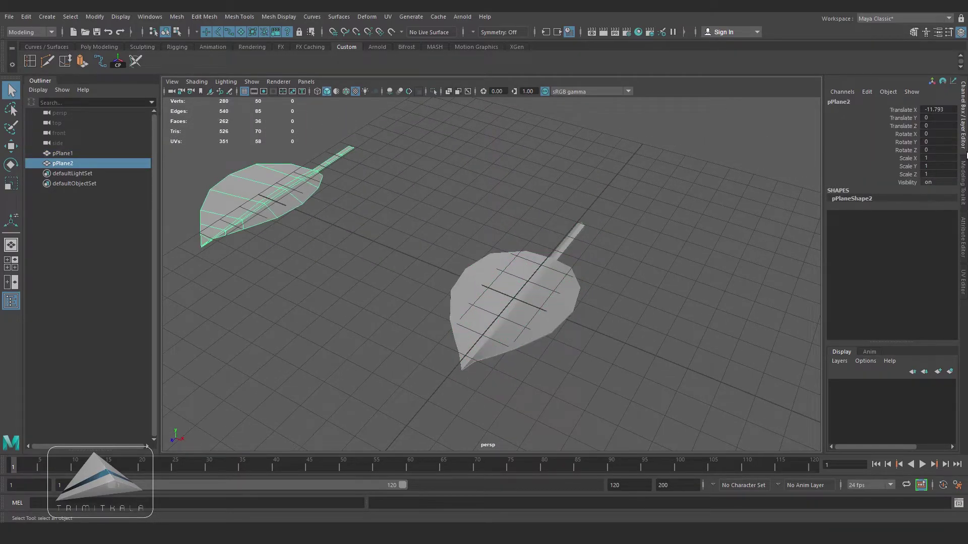
pyautogui.keyDown('alt'); pyautogui.moveTo(426, 198); pyautogui.dragTo(459, 199); pyautogui.keyUp('alt')
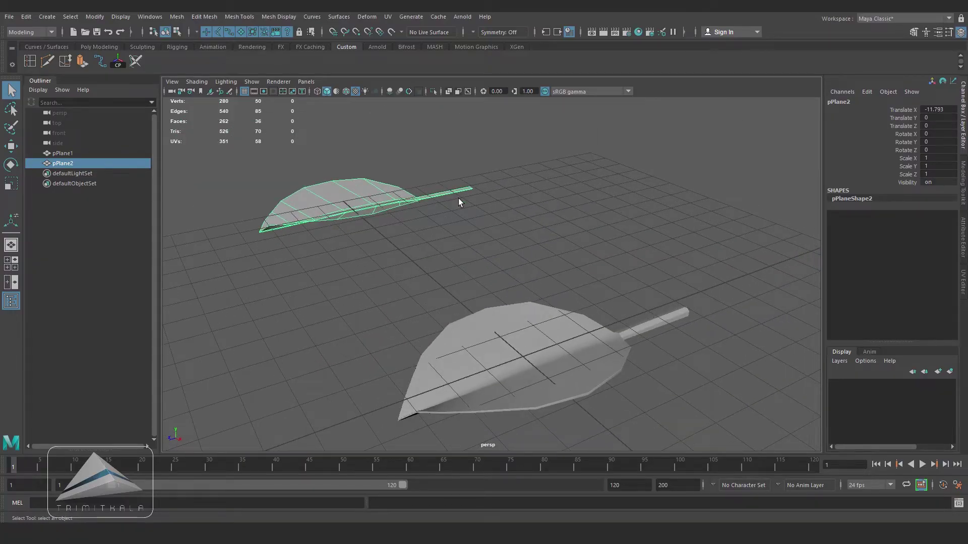
pyautogui.click(946, 109)
pyautogui.write('0')
pyautogui.press('Return')
pyautogui.keyDown('alt'); pyautogui.moveTo(681, 383); pyautogui.dragTo(450, 241); pyautogui.keyUp('alt')
# - Open the UV Editor and project planar UVs onto the flat duplicate leaf from the perspective view
pyautogui.click(388, 16)
pyautogui.click(403, 31)
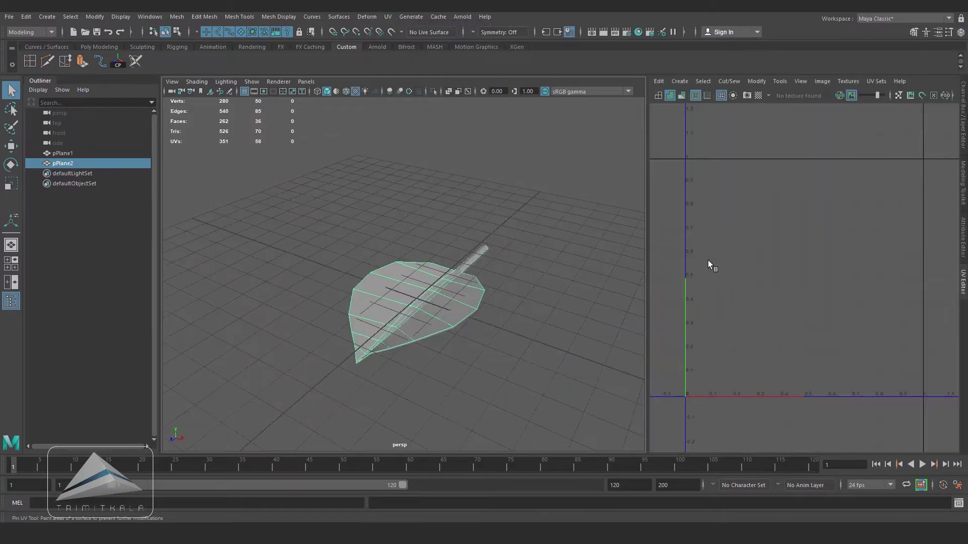
pyautogui.click(679, 82)
pyautogui.click(702, 182)
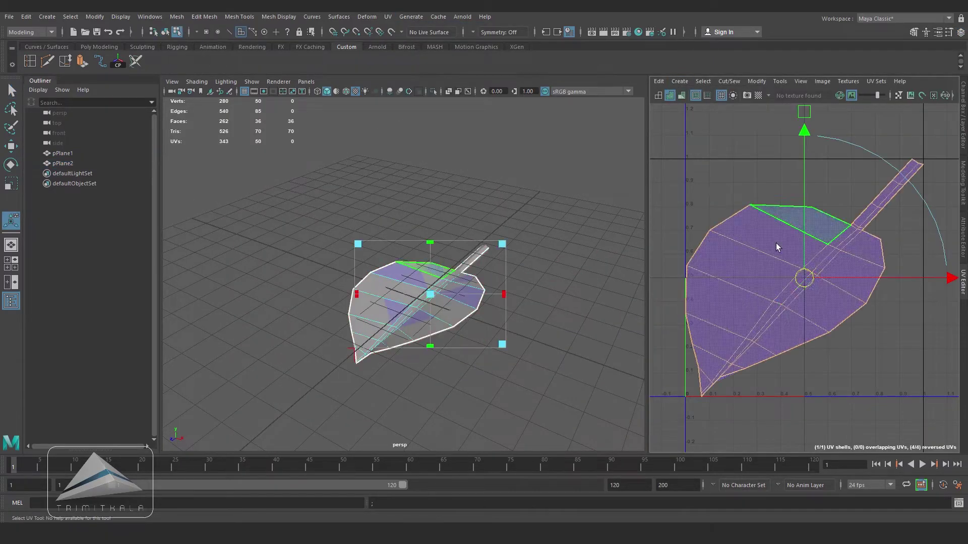
# - Apply planar mapping to the flat leaf from the camera in top view, fitted to the bounding box
pyautogui.click(677, 82)
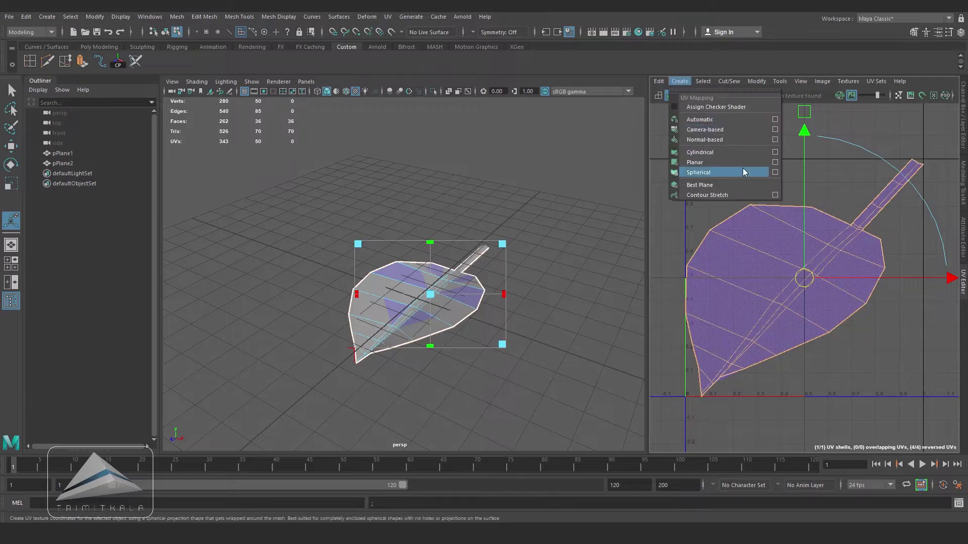
pyautogui.click(775, 173)
pyautogui.press('space')
pyautogui.moveTo(520, 261); pyautogui.dragTo(469, 259)
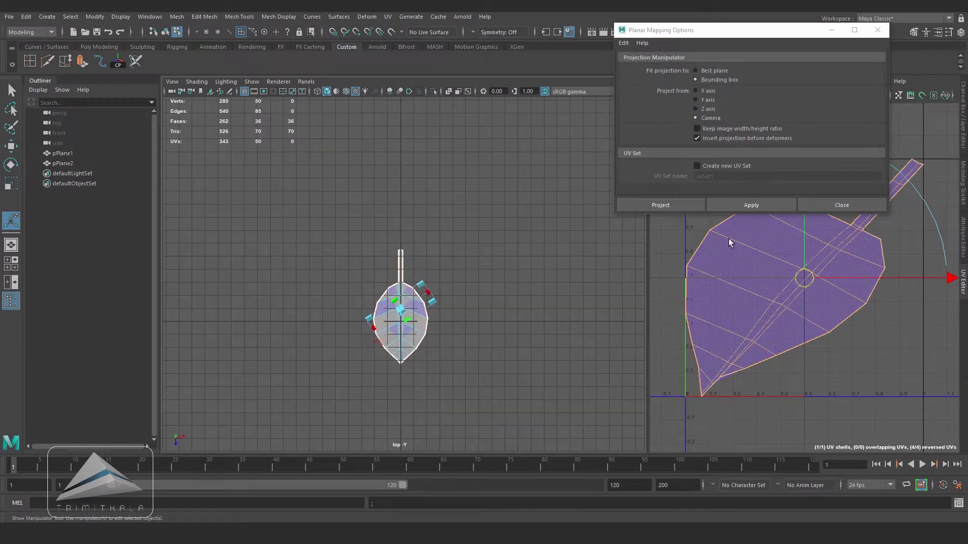
pyautogui.click(789, 205)
pyautogui.click(842, 205)
pyautogui.scroll(-2, 864, 295)
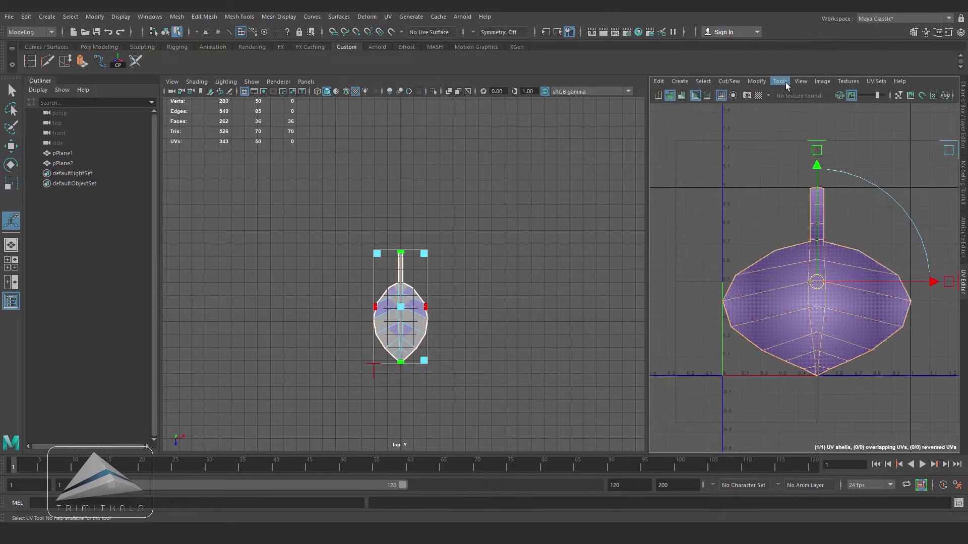
# - Show the UV Toolkit and select all UVs of the flat leaf
pyautogui.click(784, 82)
pyautogui.click(796, 96)
pyautogui.moveTo(721, 299); pyautogui.dragTo(758, 298, button='right')
pyautogui.moveTo(585, 176); pyautogui.dragTo(787, 420)
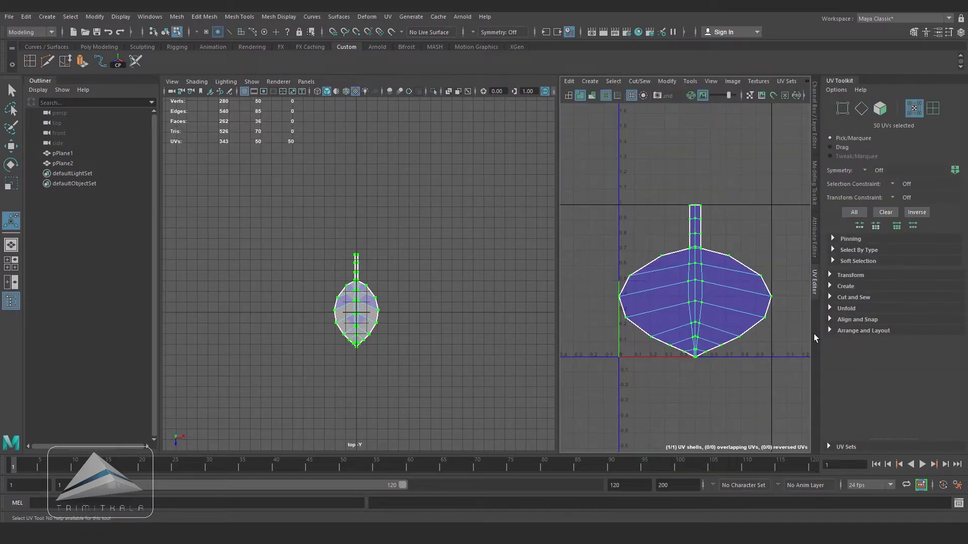
# - Unfold the selected UVs of the flat leaf and switch back to the perspective view
pyautogui.click(833, 309)
pyautogui.click(858, 335)
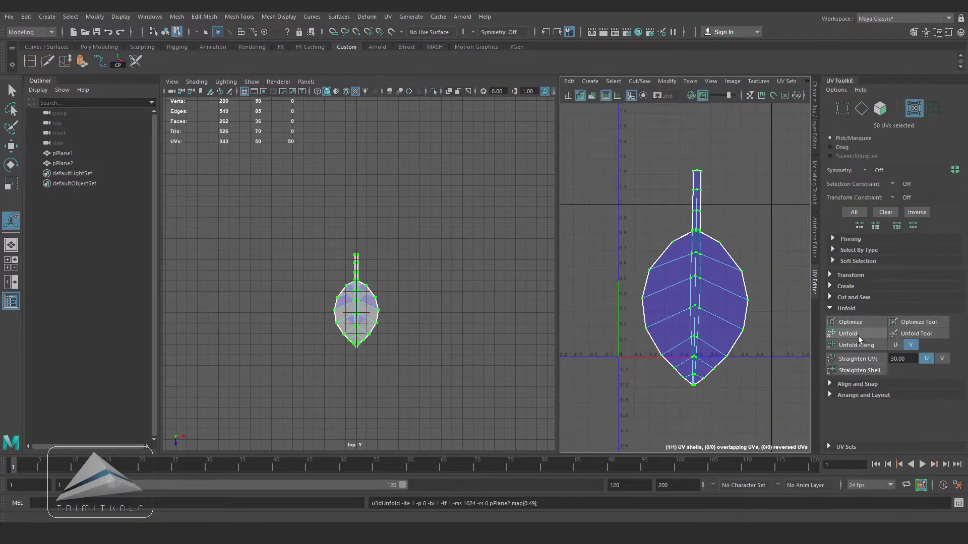
pyautogui.press('space')
pyautogui.moveTo(444, 285); pyautogui.dragTo(488, 341)
# - Scale the flat leaf's UV shell down and rotate it diagonally within the 0–1 UV square
pyautogui.rightClick(701, 281)
pyautogui.moveTo(705, 284); pyautogui.dragTo(658, 266, button='right')
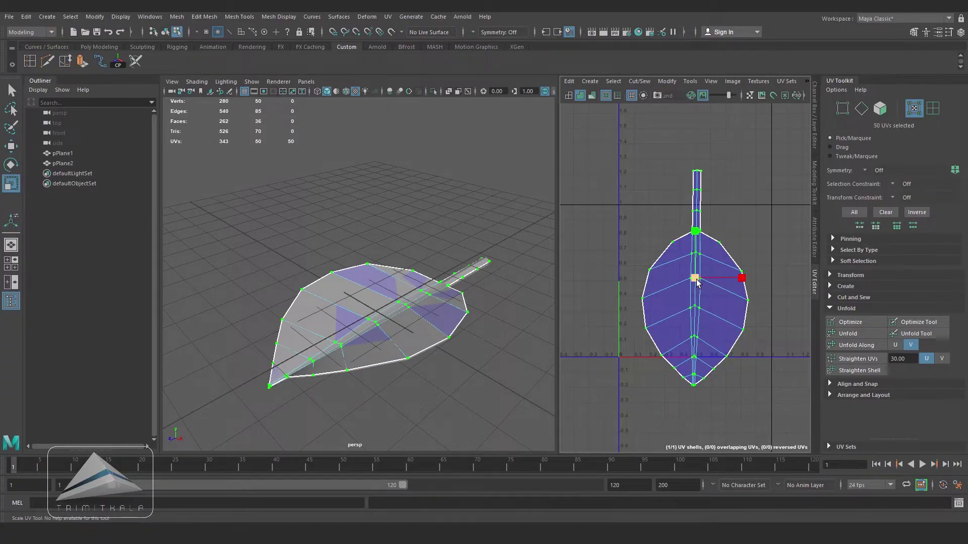
pyautogui.moveTo(696, 279)
pyautogui.mouseDown()
pyautogui.moveTo(681, 296)
pyautogui.moveTo(696, 282)
pyautogui.mouseUp()
pyautogui.press('w')
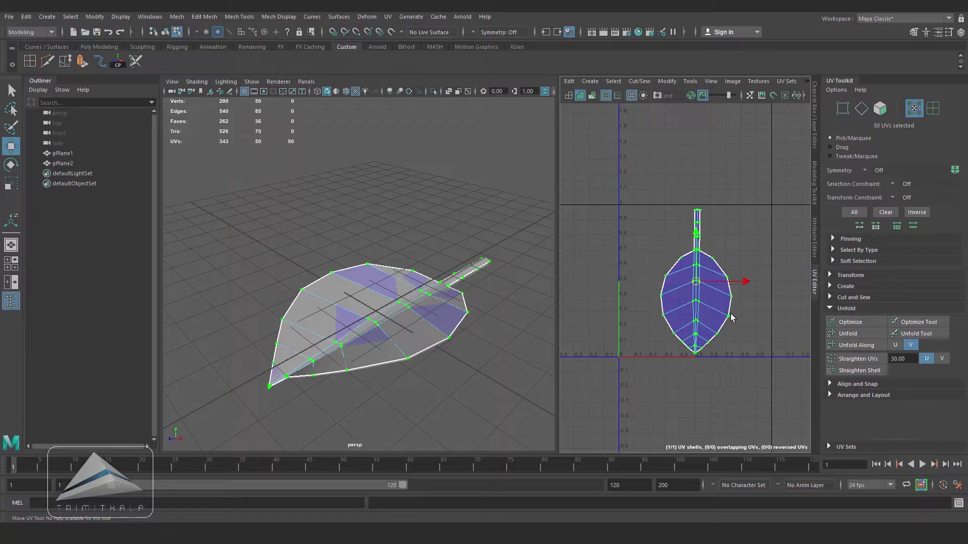
pyautogui.press('e')
pyautogui.moveTo(732, 318); pyautogui.dragTo(716, 292)
pyautogui.press('r')
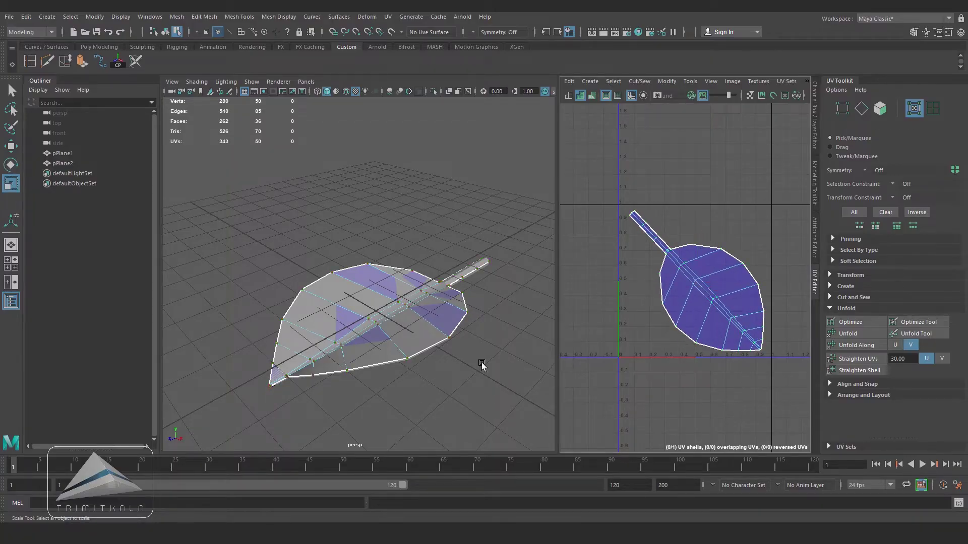
# - Return the flat leaf to object mode and close the UV Toolkit
pyautogui.moveTo(411, 308); pyautogui.dragTo(459, 244, button='right')
pyautogui.moveTo(851, 81); pyautogui.dragTo(735, 139)
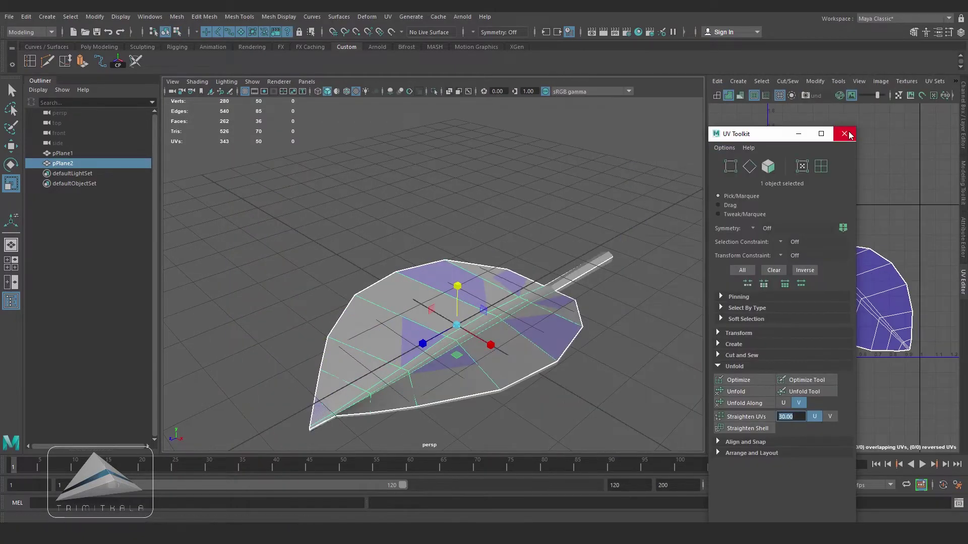
pyautogui.click(845, 133)
# - Export the selected flat leaf as FBX, overwriting Leaf_Low.fbx in the project's scenes folder
pyautogui.click(10, 17)
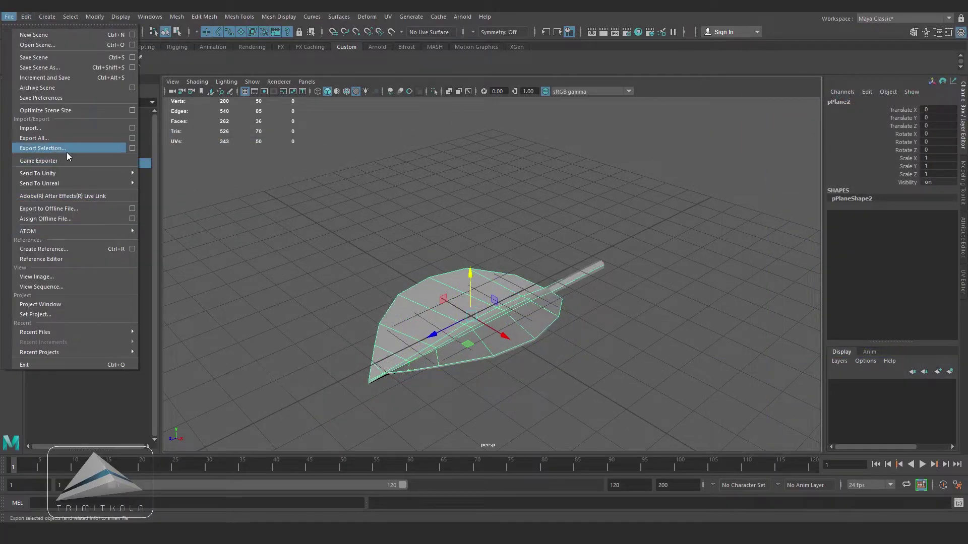
pyautogui.click(67, 147)
pyautogui.click(182, 252)
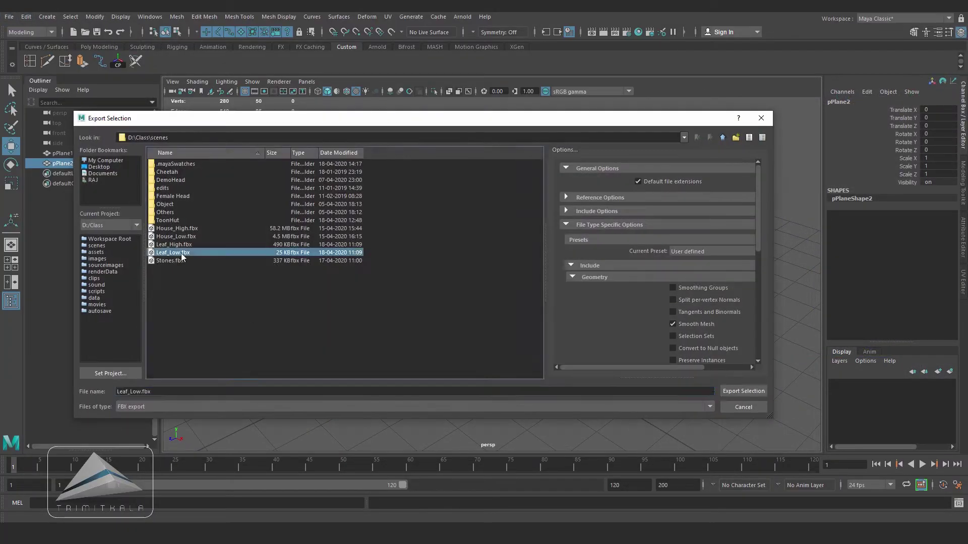
pyautogui.click(744, 391)
# - Select the thick original leaf and export it as an OBJ file named Leaf_High
pyautogui.click(411, 290)
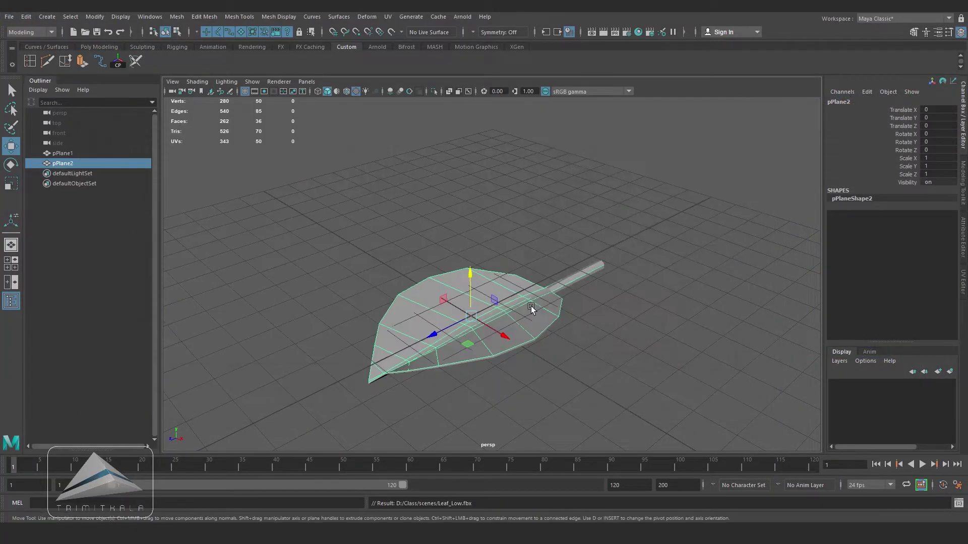
pyautogui.click(581, 277)
pyautogui.click(9, 17)
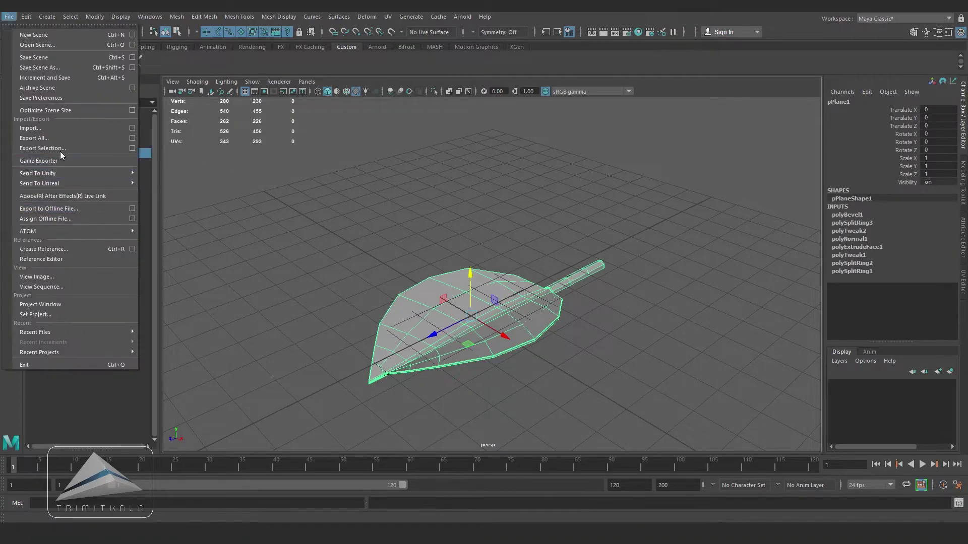
pyautogui.click(67, 150)
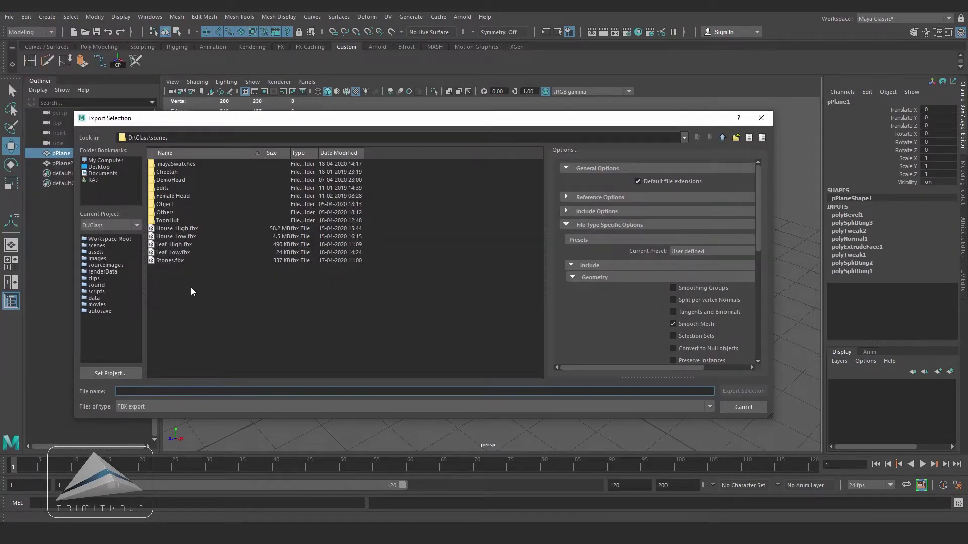
pyautogui.click(155, 403)
pyautogui.click(174, 459)
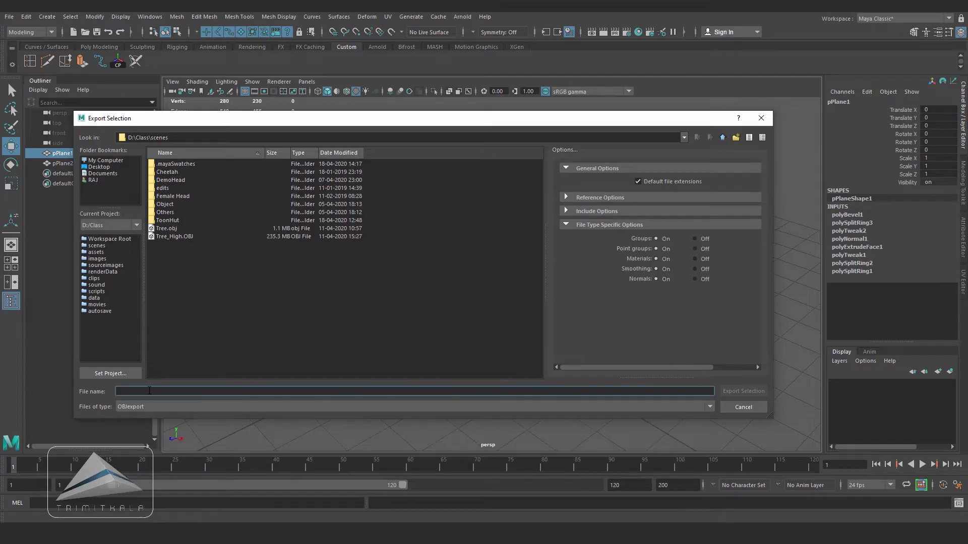
pyautogui.write('Leaf_Hi')
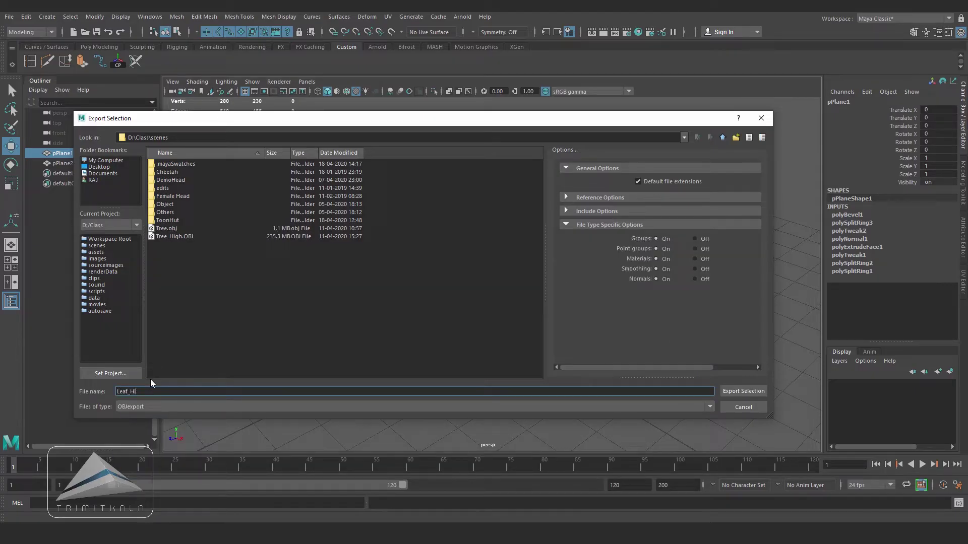
pyautogui.write('gh')
pyautogui.click(731, 391)
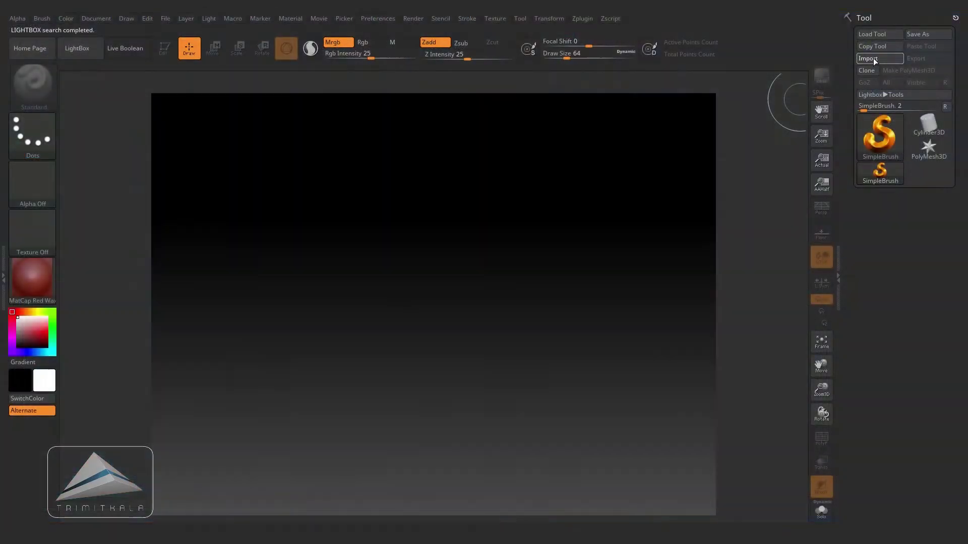
# - Switch to ZBrush, import the Leaf_High mesh, draw it on the canvas and enter Edit mode
pyautogui.click(873, 58)
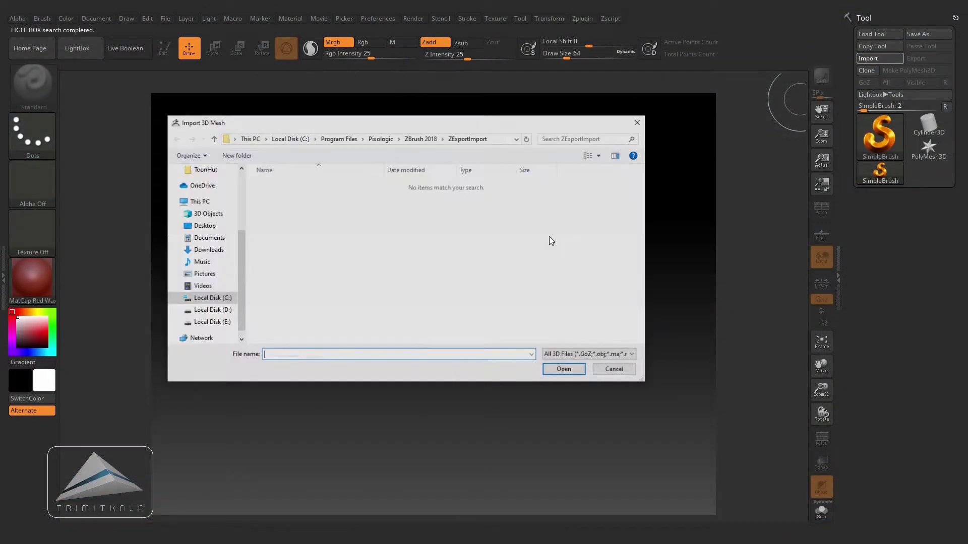
pyautogui.moveTo(414, 306); pyautogui.dragTo(420, 359)
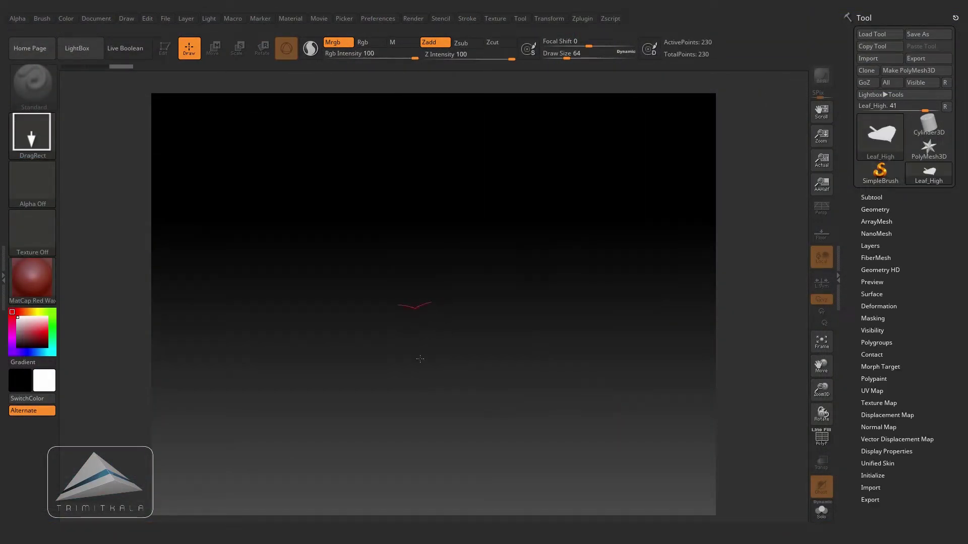
pyautogui.press('t')
pyautogui.moveTo(469, 222)
pyautogui.mouseDown()
pyautogui.moveTo(495, 242)
pyautogui.moveTo(534, 307)
pyautogui.moveTo(555, 288)
pyautogui.moveTo(528, 298)
pyautogui.moveTo(524, 371)
pyautogui.mouseUp()
# - Assign the MatCap Gray material to the leaf
pyautogui.click(32, 278)
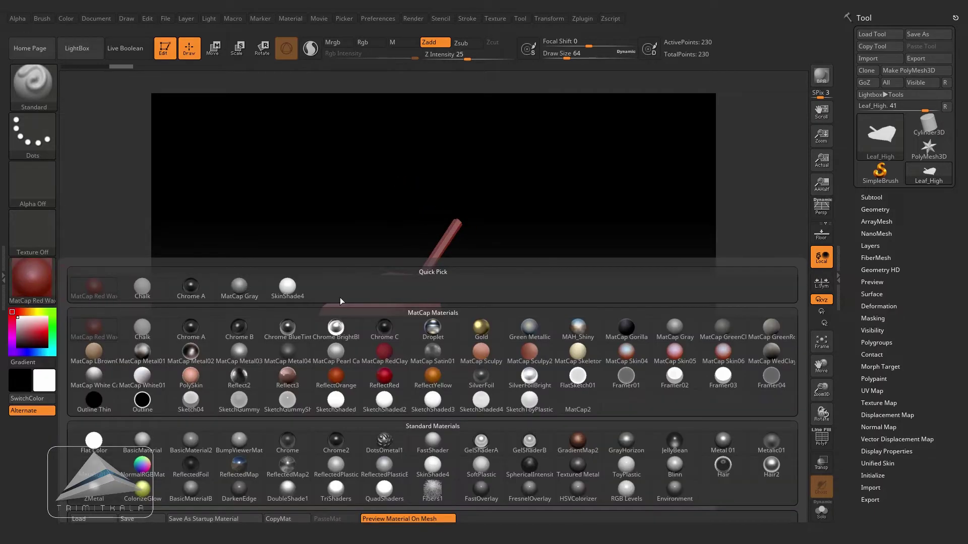
pyautogui.click(673, 329)
pyautogui.moveTo(547, 338); pyautogui.dragTo(594, 370)
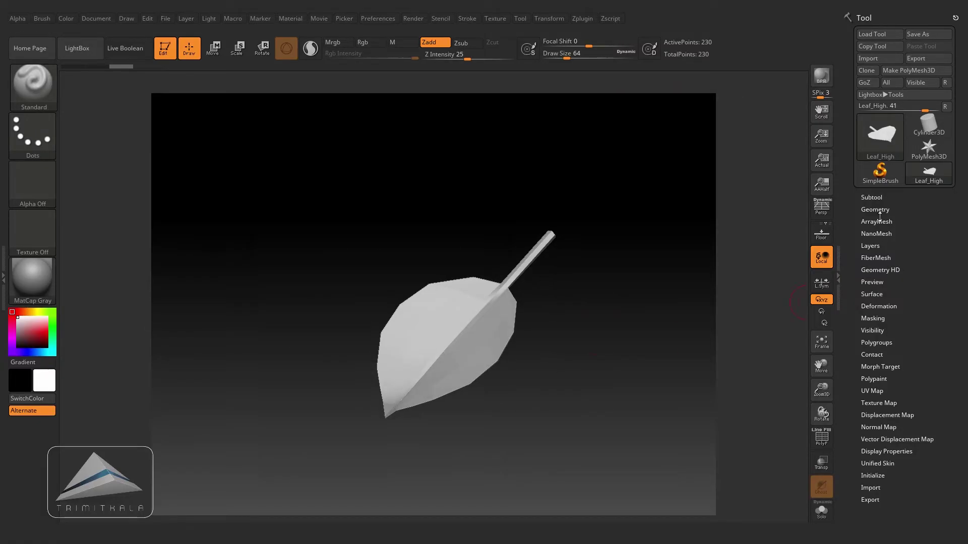
# - Divide the leaf's geometry three times, up to subdivision level 4
pyautogui.click(879, 211)
pyautogui.click(881, 306)
pyautogui.click(876, 304)
pyautogui.click(878, 303)
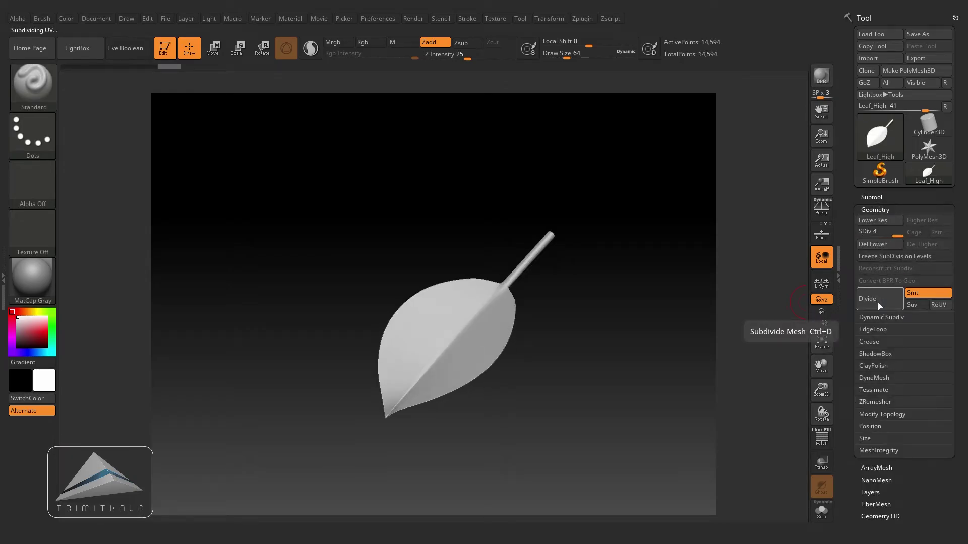
pyautogui.moveTo(588, 369); pyautogui.dragTo(604, 373)
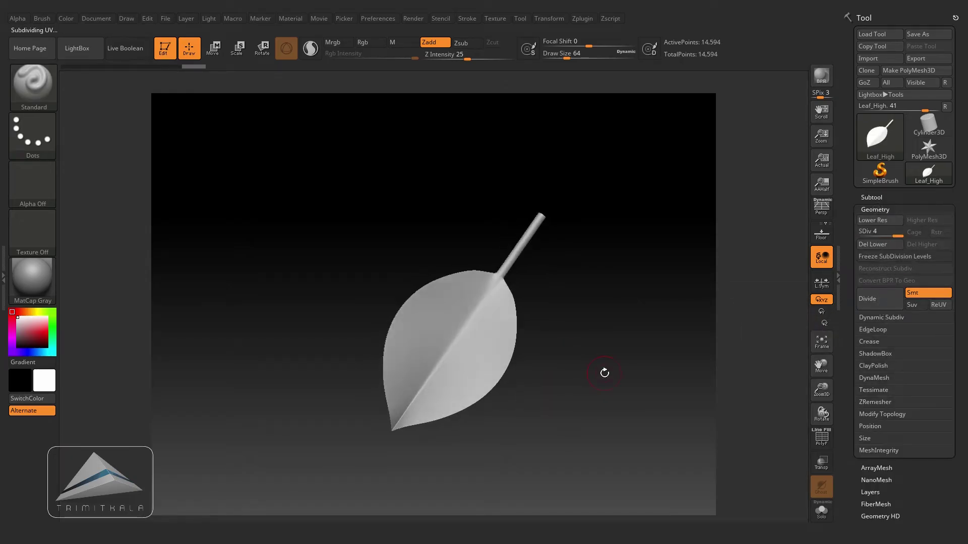
# - Carve a groove along the leaf's midrib with the Slash1 brush and smooth it
pyautogui.moveTo(604, 330); pyautogui.dragTo(594, 310)
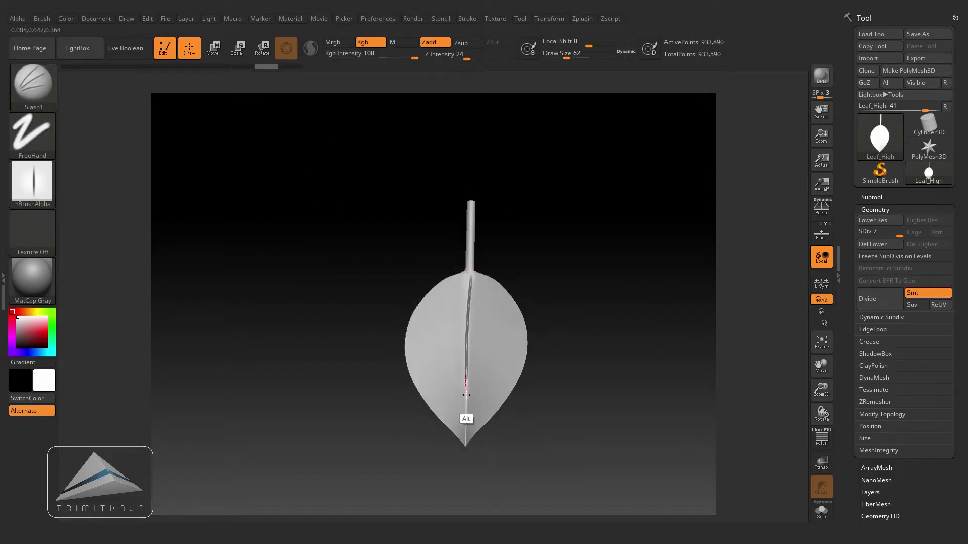
pyautogui.press('shift')
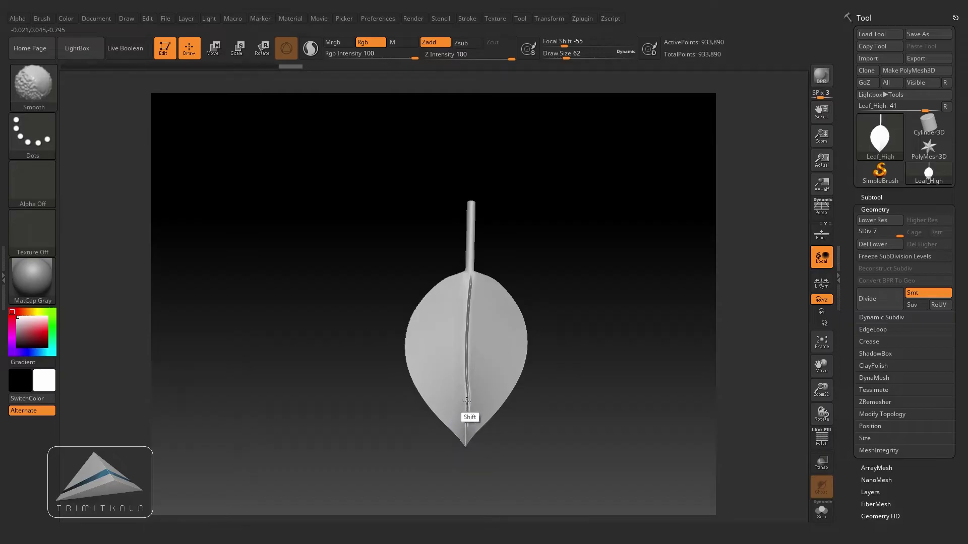
pyautogui.keyDown('shift'); pyautogui.moveTo(468, 304); pyautogui.dragTo(465, 371); pyautogui.keyUp('shift')
pyautogui.moveTo(608, 339)
pyautogui.mouseDown()
pyautogui.moveTo(640, 348)
pyautogui.moveTo(609, 326)
pyautogui.mouseUp()
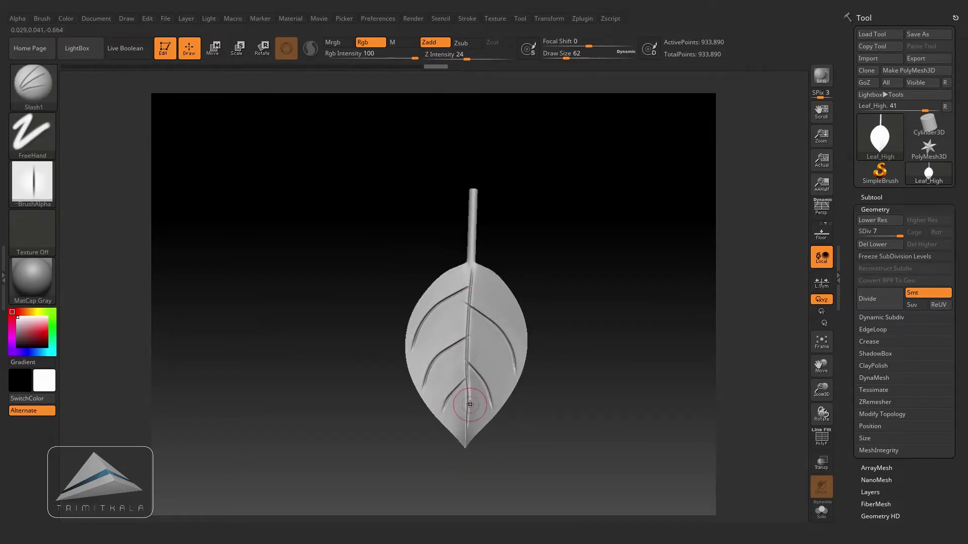
# - Carve curved side veins on both leaf halves with the Slash1 brush and soften them with the Smooth brush
pyautogui.moveTo(448, 450)
pyautogui.mouseDown()
pyautogui.moveTo(562, 331)
pyautogui.moveTo(441, 443)
pyautogui.mouseUp()
pyautogui.press('shift')
pyautogui.moveTo(428, 383)
pyautogui.keyDown('shift'); pyautogui.mouseDown()
pyautogui.moveTo(477, 336)
pyautogui.moveTo(523, 382)
pyautogui.mouseUp(); pyautogui.keyUp('shift')
pyautogui.press('shift')
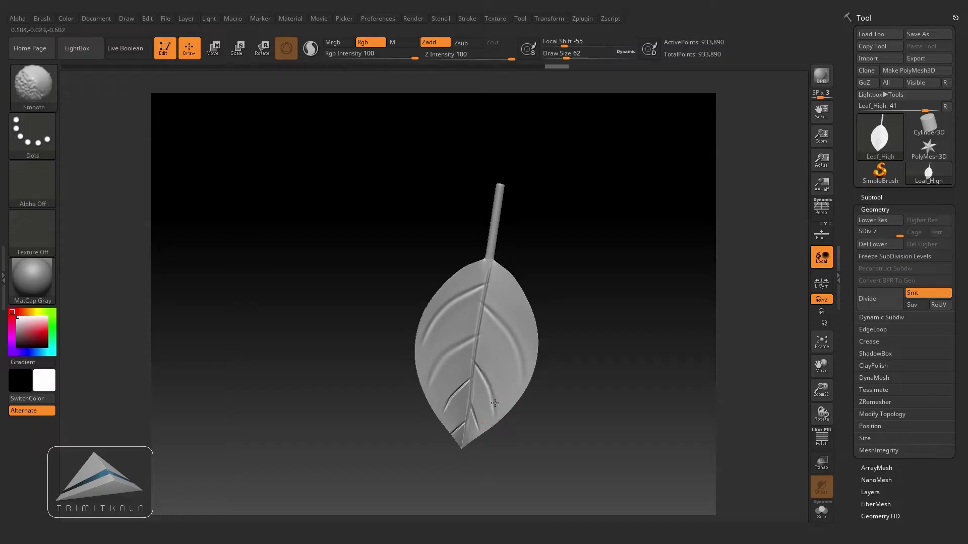
pyautogui.press('[')
pyautogui.press('shift')
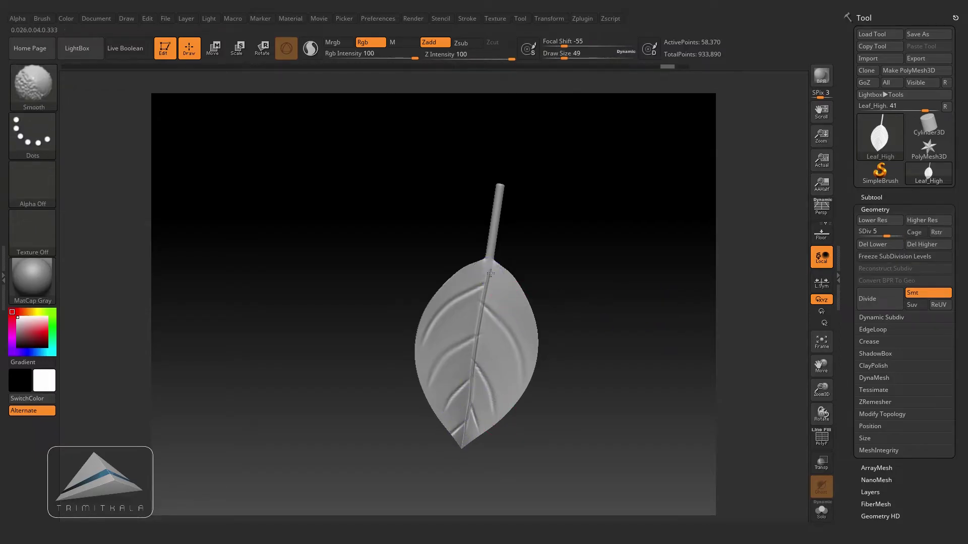
pyautogui.keyDown('shift'); pyautogui.moveTo(470, 395); pyautogui.dragTo(463, 442); pyautogui.keyUp('shift')
pyautogui.press('d')
pyautogui.press('d')
# - Mask the leaf by cavity and add a rectangular mask over its left half
pyautogui.moveTo(582, 272)
pyautogui.keyDown('alt'); pyautogui.mouseDown()
pyautogui.moveTo(605, 307)
pyautogui.moveTo(590, 282)
pyautogui.mouseUp(); pyautogui.keyUp('alt')
pyautogui.keyDown('ctrl'); pyautogui.moveTo(355, 150); pyautogui.dragTo(466, 504); pyautogui.keyUp('ctrl')
pyautogui.moveTo(588, 327)
pyautogui.mouseDown()
pyautogui.moveTo(594, 360)
pyautogui.moveTo(600, 351)
pyautogui.mouseUp()
pyautogui.moveTo(925, 513); pyautogui.dragTo(925, 369)
pyautogui.click(877, 421)
pyautogui.click(894, 319)
pyautogui.click(894, 330)
pyautogui.keyDown('shift'); pyautogui.moveTo(605, 348); pyautogui.dragTo(595, 331); pyautogui.keyUp('shift')
pyautogui.keyDown('ctrl'); pyautogui.moveTo(317, 119); pyautogui.dragTo(442, 523); pyautogui.keyUp('ctrl')
pyautogui.keyDown('alt'); pyautogui.moveTo(262, 282); pyautogui.dragTo(267, 318); pyautogui.keyUp('alt')
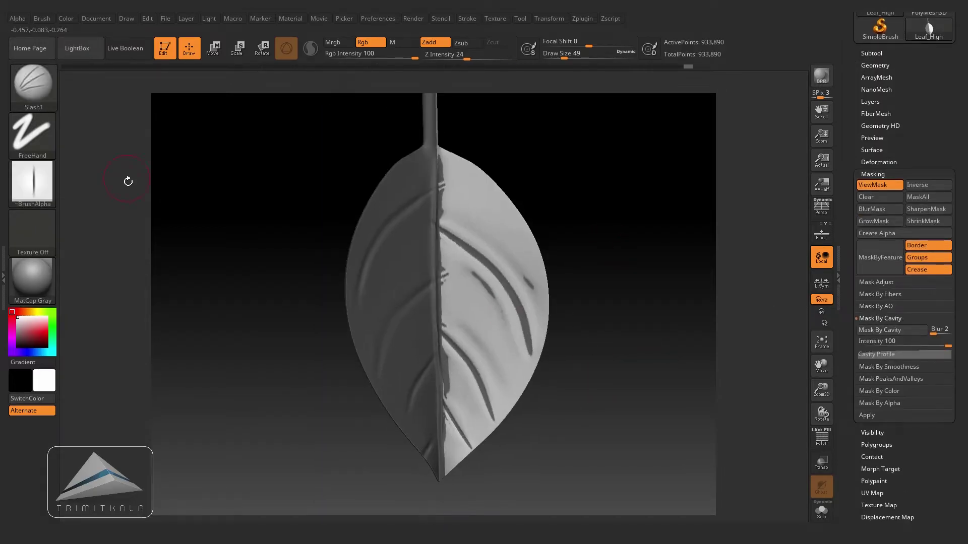
# - Choose the Standard brush and set its Z Intensity to 10
pyautogui.click(34, 83)
pyautogui.click(519, 174)
pyautogui.moveTo(640, 252); pyautogui.dragTo(647, 253)
pyautogui.moveTo(446, 178); pyautogui.dragTo(481, 254)
pyautogui.hotkey('ctrl', 'z')
pyautogui.moveTo(467, 59); pyautogui.dragTo(452, 59)
# - Build up the surface between the side veins on the unmasked right half of the leaf
pyautogui.moveTo(447, 187); pyautogui.dragTo(487, 220)
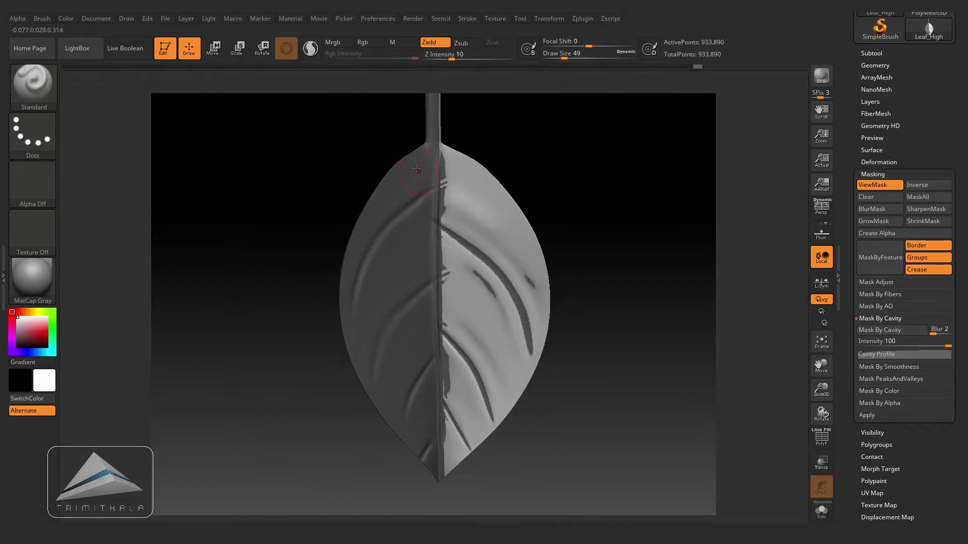
pyautogui.moveTo(452, 167); pyautogui.dragTo(497, 196)
pyautogui.moveTo(445, 191); pyautogui.dragTo(489, 225)
pyautogui.moveTo(487, 218)
pyautogui.mouseDown()
pyautogui.moveTo(508, 244)
pyautogui.moveTo(467, 199)
pyautogui.moveTo(497, 241)
pyautogui.mouseUp()
pyautogui.moveTo(451, 282)
pyautogui.mouseDown()
pyautogui.moveTo(493, 327)
pyautogui.moveTo(507, 388)
pyautogui.mouseUp()
# - Smooth the raised areas on the right half and build up the surface near the leaf tip
pyautogui.keyDown('shift'); pyautogui.moveTo(462, 262); pyautogui.dragTo(497, 356); pyautogui.keyUp('shift')
pyautogui.moveTo(597, 356); pyautogui.dragTo(611, 354)
pyautogui.keyDown('shift'); pyautogui.moveTo(479, 313); pyautogui.dragTo(506, 373); pyautogui.keyUp('shift')
pyautogui.keyDown('alt'); pyautogui.moveTo(612, 354); pyautogui.dragTo(614, 319); pyautogui.keyUp('alt')
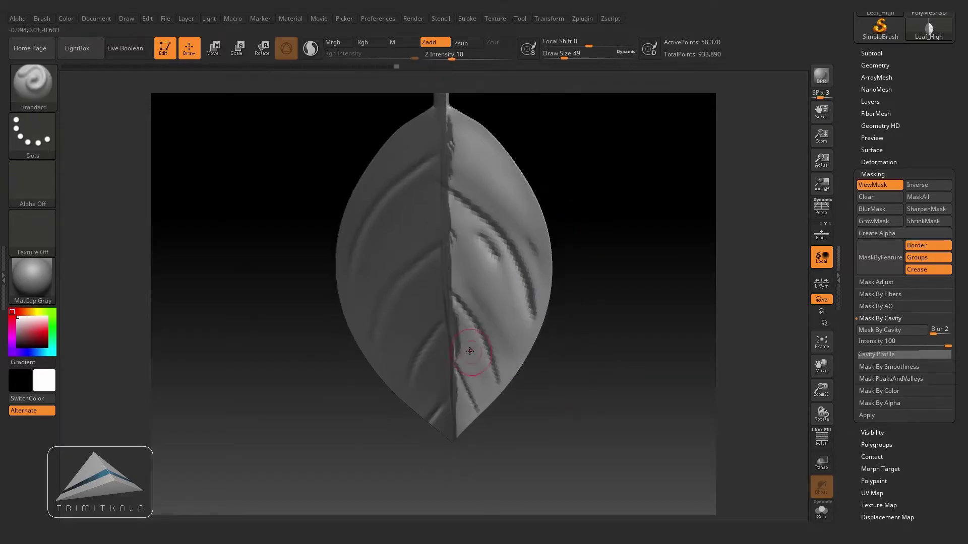
pyautogui.moveTo(462, 418); pyautogui.dragTo(457, 386)
pyautogui.moveTo(618, 323); pyautogui.dragTo(607, 319)
pyautogui.moveTo(598, 353)
pyautogui.keyDown('alt'); pyautogui.mouseDown()
pyautogui.moveTo(592, 310)
pyautogui.moveTo(625, 335)
pyautogui.mouseUp(); pyautogui.keyUp('alt')
# - Reapply Mask By Cavity at a higher subdivision level and mask the leaf's right half, leaving the left half unmasked
pyautogui.press('d')
pyautogui.press('d')
pyautogui.click(906, 332)
pyautogui.keyDown('ctrl'); pyautogui.moveTo(552, 156); pyautogui.dragTo(590, 252, button='right'); pyautogui.keyUp('ctrl')
pyautogui.moveTo(594, 267)
pyautogui.mouseDown()
pyautogui.moveTo(615, 272)
pyautogui.moveTo(612, 346)
pyautogui.mouseUp()
# - Build up and smooth the surface between the side veins on the left half at subdivision level 5
pyautogui.hotkey('shift', 'd')
pyautogui.hotkey('shift', 'd')
pyautogui.moveTo(428, 296)
pyautogui.mouseDown()
pyautogui.moveTo(374, 365)
pyautogui.moveTo(360, 419)
pyautogui.mouseUp()
pyautogui.keyDown('shift'); pyautogui.moveTo(363, 394); pyautogui.dragTo(404, 343); pyautogui.keyUp('shift')
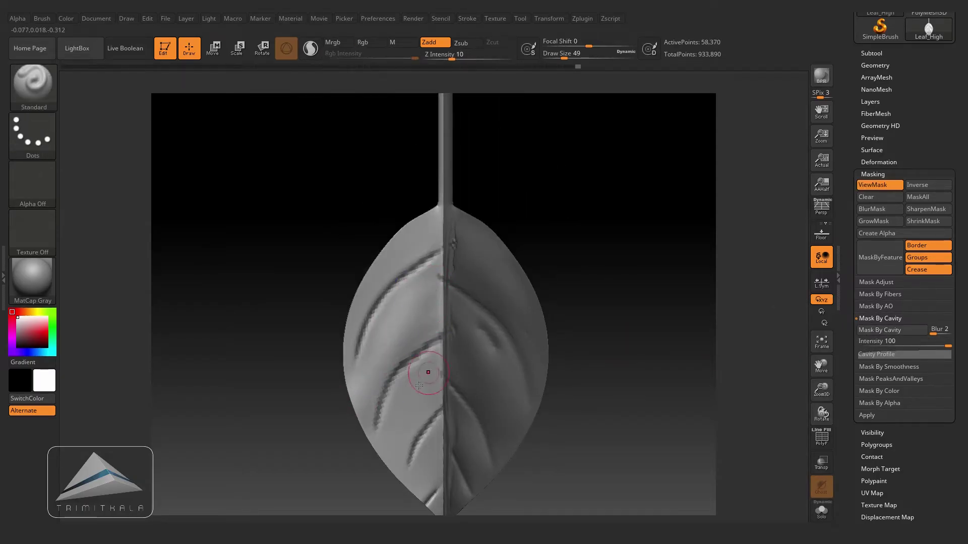
pyautogui.moveTo(427, 373); pyautogui.dragTo(401, 465)
pyautogui.moveTo(398, 449)
pyautogui.keyDown('shift'); pyautogui.mouseDown()
pyautogui.moveTo(404, 418)
pyautogui.moveTo(428, 453)
pyautogui.moveTo(418, 481)
pyautogui.mouseUp(); pyautogui.keyUp('shift')
pyautogui.keyDown('shift'); pyautogui.moveTo(418, 469); pyautogui.dragTo(431, 447); pyautogui.keyUp('shift')
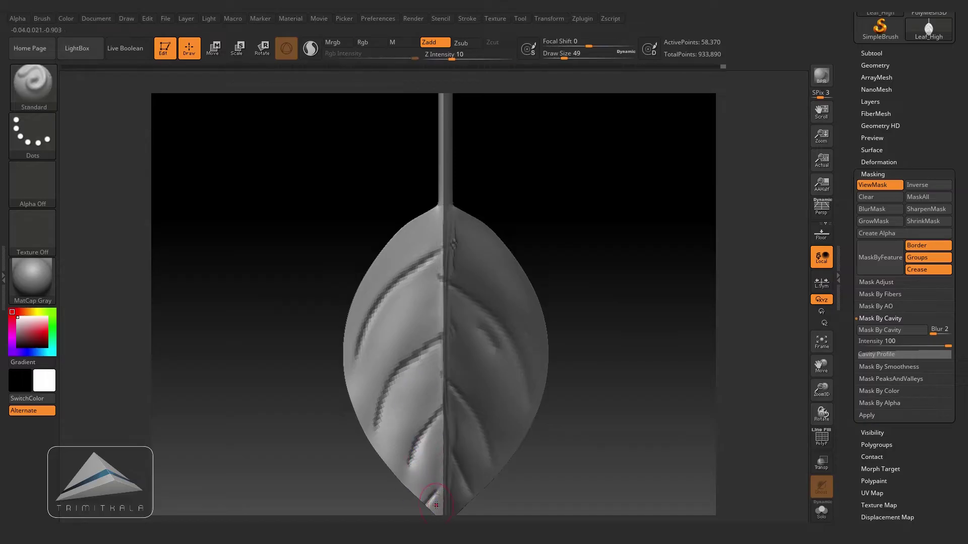
pyautogui.moveTo(433, 222)
pyautogui.mouseDown()
pyautogui.moveTo(393, 252)
pyautogui.moveTo(364, 293)
pyautogui.mouseUp()
pyautogui.moveTo(415, 257)
pyautogui.keyDown('shift'); pyautogui.mouseDown()
pyautogui.moveTo(350, 302)
pyautogui.moveTo(401, 283)
pyautogui.mouseUp(); pyautogui.keyUp('shift')
# - Clear the mask and smooth the rough spots beside the midrib and on the leaf's right half
pyautogui.keyDown('ctrl'); pyautogui.moveTo(575, 302); pyautogui.dragTo(600, 327); pyautogui.keyUp('ctrl')
pyautogui.keyDown('ctrl'); pyautogui.moveTo(580, 383); pyautogui.dragTo(560, 303, button='right'); pyautogui.keyUp('ctrl')
pyautogui.moveTo(579, 363); pyautogui.dragTo(544, 371)
pyautogui.keyDown('ctrl'); pyautogui.moveTo(544, 302); pyautogui.dragTo(565, 383, button='right'); pyautogui.keyUp('ctrl')
pyautogui.keyDown('shift'); pyautogui.moveTo(446, 272); pyautogui.dragTo(451, 251); pyautogui.keyUp('shift')
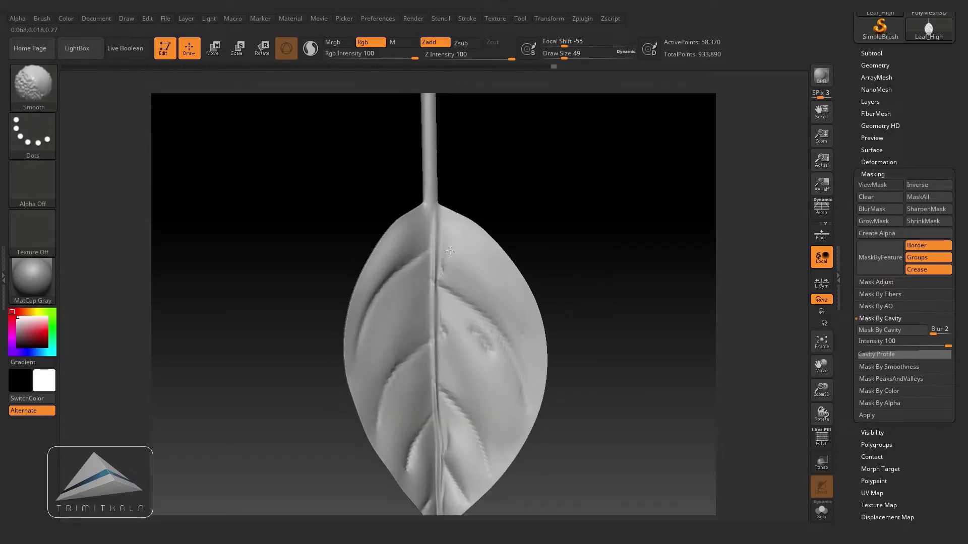
pyautogui.keyDown('shift'); pyautogui.moveTo(489, 356); pyautogui.dragTo(477, 331); pyautogui.keyUp('shift')
pyautogui.keyDown('ctrl'); pyautogui.moveTo(570, 433); pyautogui.dragTo(555, 372, button='right'); pyautogui.keyUp('ctrl')
pyautogui.moveTo(555, 371); pyautogui.dragTo(600, 353)
# - Raise the subdivision by one level and smooth the midrib and the veins around it
pyautogui.press('d')
pyautogui.keyDown('ctrl'); pyautogui.moveTo(625, 318); pyautogui.dragTo(625, 388, button='right'); pyautogui.keyUp('ctrl')
pyautogui.keyDown('shift'); pyautogui.moveTo(449, 267); pyautogui.dragTo(452, 244); pyautogui.keyUp('shift')
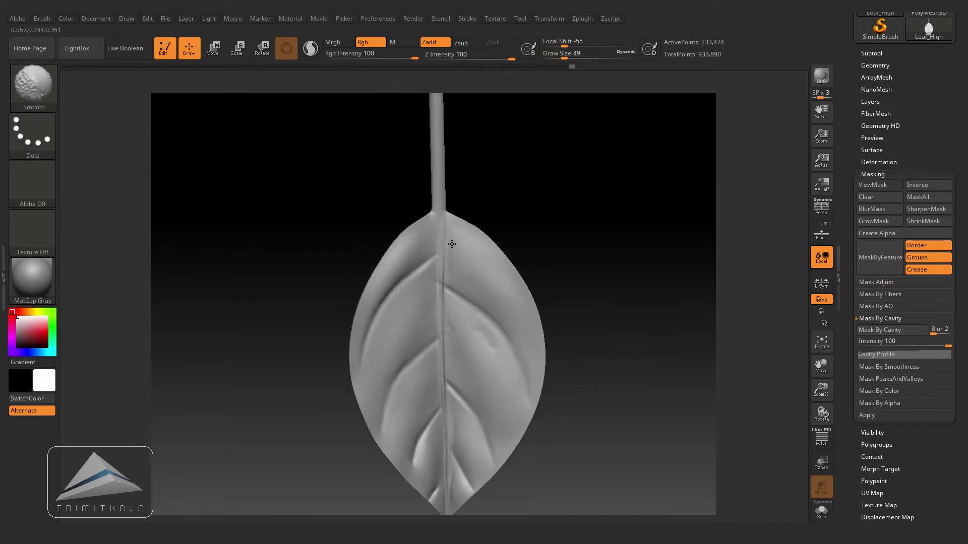
pyautogui.keyDown('shift'); pyautogui.moveTo(485, 468); pyautogui.dragTo(436, 398); pyautogui.keyUp('shift')
pyautogui.keyDown('shift'); pyautogui.moveTo(443, 292); pyautogui.dragTo(444, 363); pyautogui.keyUp('shift')
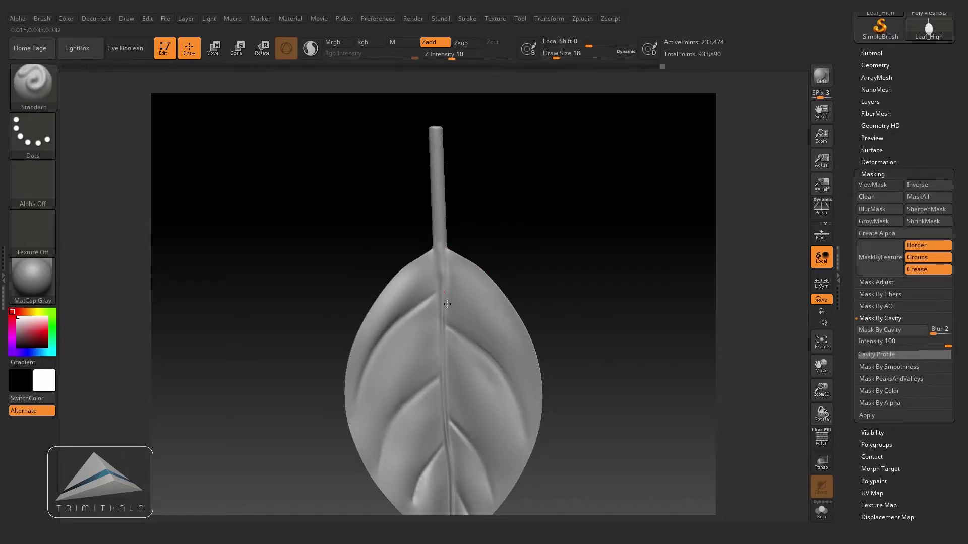
# - Lower the subdivision by one level and smooth the upper midrib where the stem meets the leaf blade
pyautogui.moveTo(534, 252); pyautogui.dragTo(509, 247)
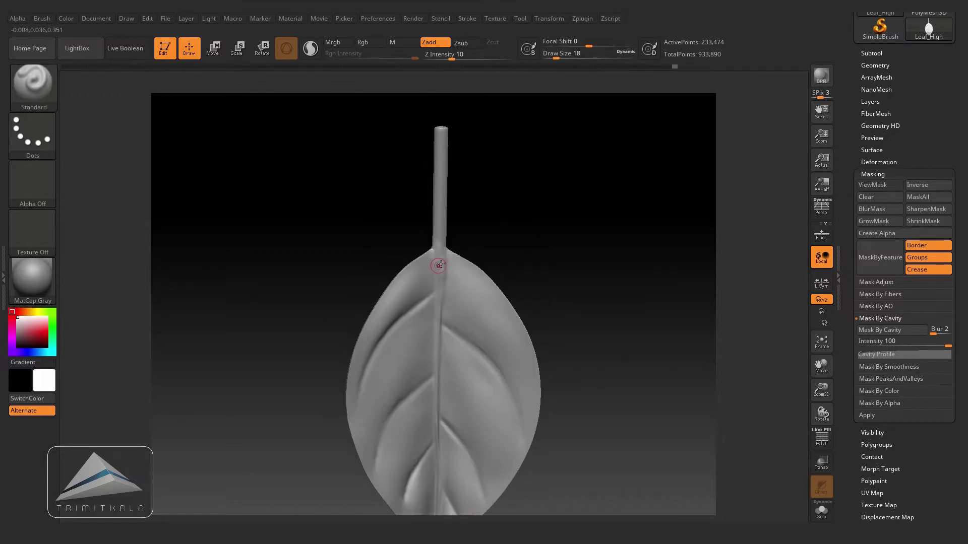
pyautogui.hotkey('shift', 'd')
pyautogui.keyDown('shift'); pyautogui.moveTo(439, 266); pyautogui.dragTo(440, 287); pyautogui.keyUp('shift')
pyautogui.moveTo(535, 249)
pyautogui.mouseDown()
pyautogui.moveTo(505, 247)
pyautogui.moveTo(534, 248)
pyautogui.mouseUp()
pyautogui.keyDown('shift'); pyautogui.moveTo(442, 285); pyautogui.dragTo(440, 266); pyautogui.keyUp('shift')
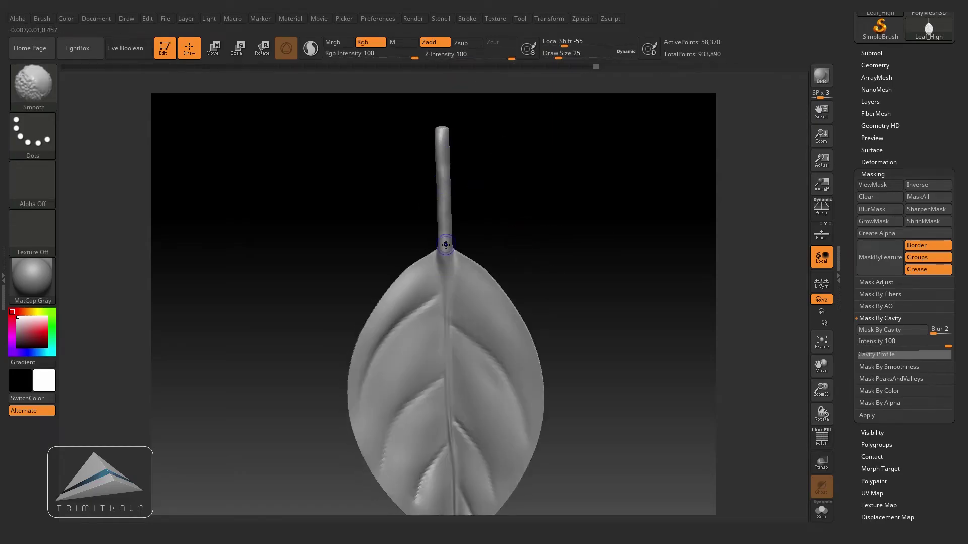
# - Smooth the stem and its base from several angles with the Smooth brush at draw size 25
pyautogui.keyDown('shift'); pyautogui.moveTo(445, 245); pyautogui.dragTo(444, 221); pyautogui.keyUp('shift')
pyautogui.moveTo(509, 222); pyautogui.dragTo(560, 222)
pyautogui.keyDown('shift'); pyautogui.moveTo(430, 156); pyautogui.dragTo(427, 202); pyautogui.keyUp('shift')
pyautogui.moveTo(535, 216); pyautogui.dragTo(499, 217)
pyautogui.keyDown('shift'); pyautogui.moveTo(424, 250); pyautogui.dragTo(426, 265); pyautogui.keyUp('shift')
pyautogui.moveTo(524, 212); pyautogui.dragTo(508, 210)
pyautogui.hotkey('shift', 'd')
pyautogui.keyDown('shift'); pyautogui.moveTo(429, 252); pyautogui.dragTo(430, 262); pyautogui.keyUp('shift')
pyautogui.moveTo(504, 216); pyautogui.dragTo(512, 216)
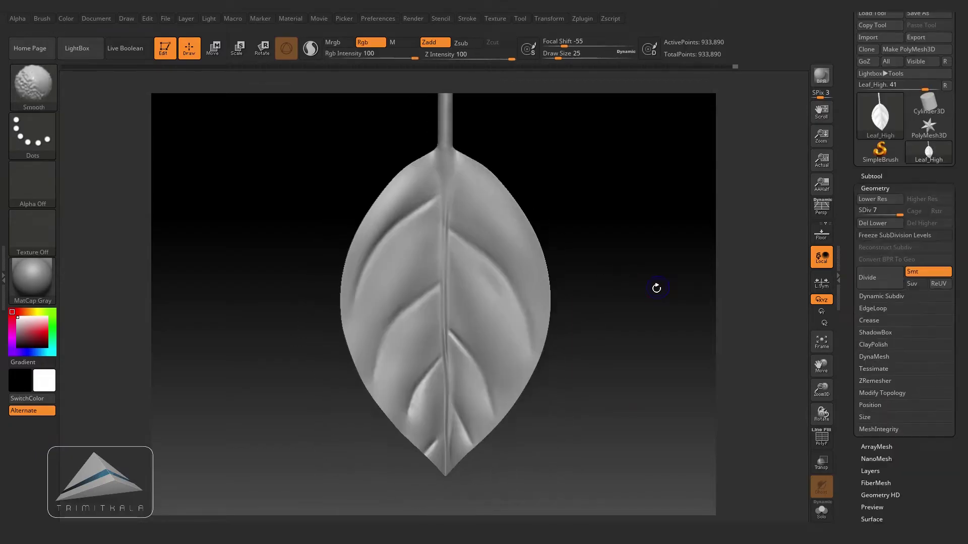
# - Duplicate the Leaf_High subtool
pyautogui.moveTo(655, 282); pyautogui.dragTo(743, 192)
pyautogui.click(871, 176)
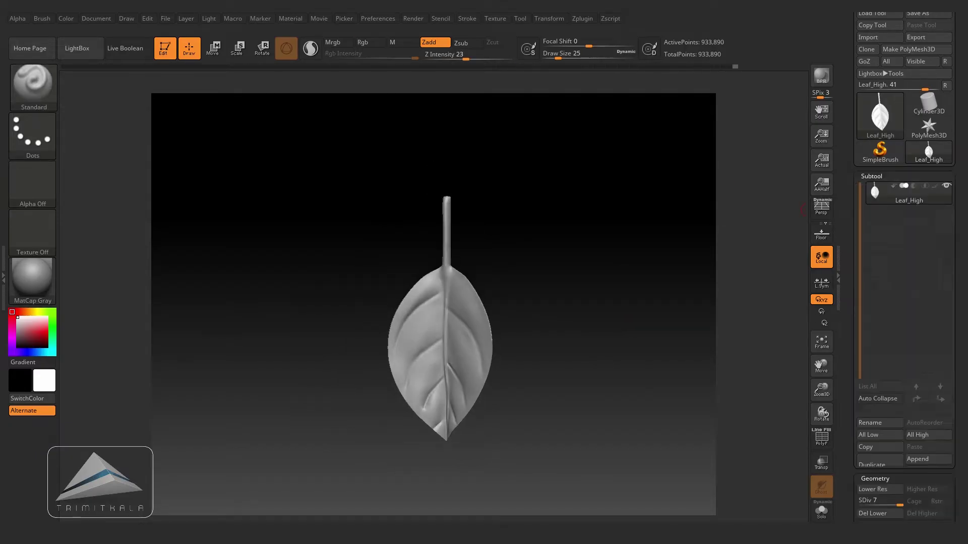
pyautogui.click(871, 465)
pyautogui.press('f')
pyautogui.moveTo(564, 328); pyautogui.dragTo(583, 317)
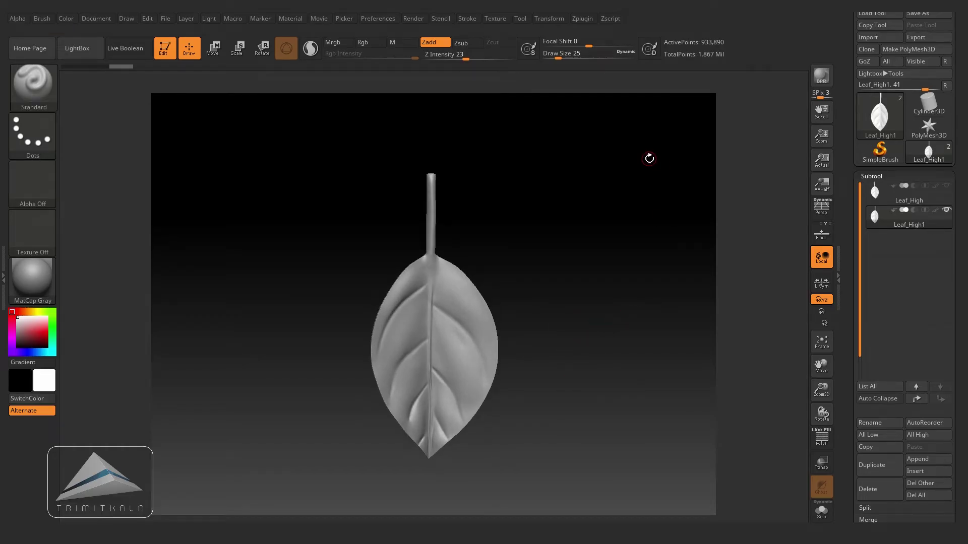
# - Dock the Zplugin palette beside the canvas and pre-process the duplicated leaf in Decimation Master
pyautogui.click(582, 19)
pyautogui.moveTo(574, 18); pyautogui.dragTo(77, 161)
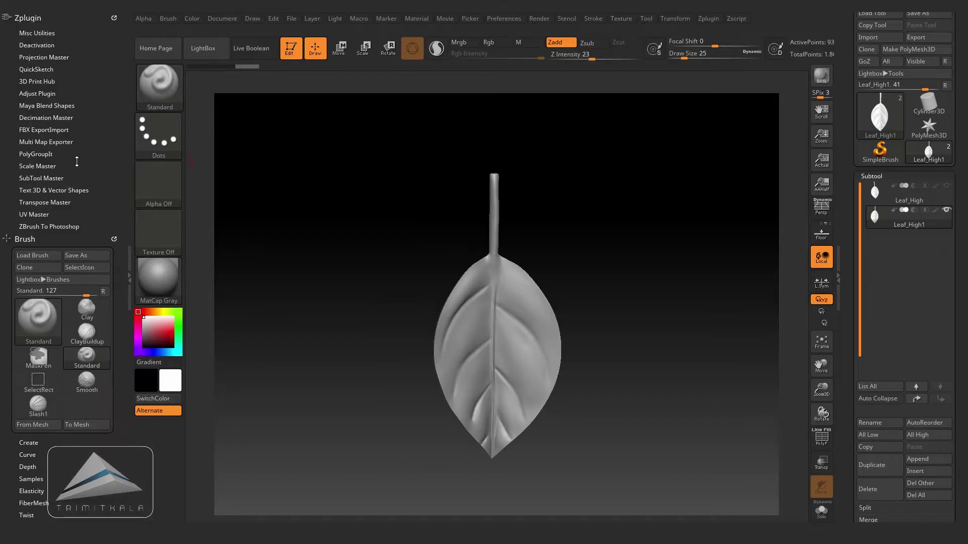
pyautogui.click(33, 117)
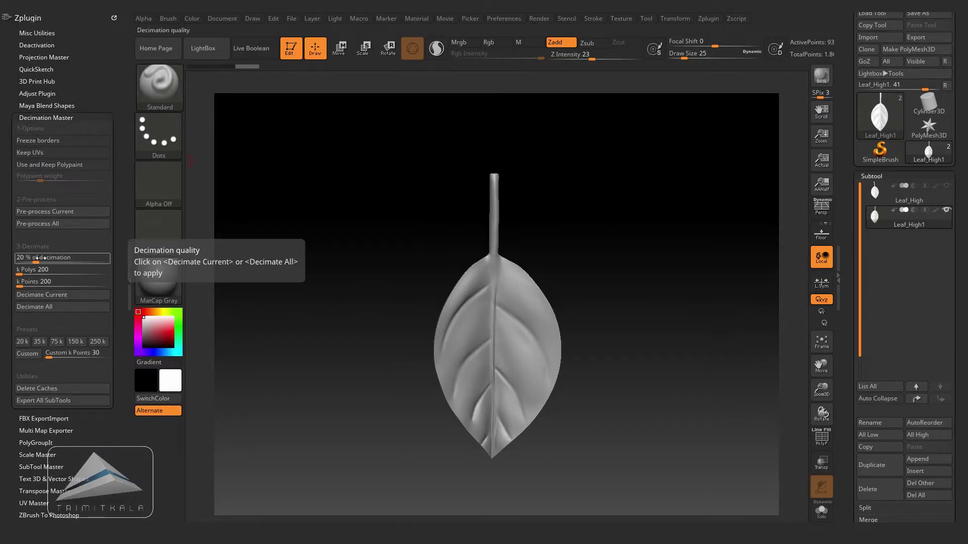
pyautogui.click(49, 216)
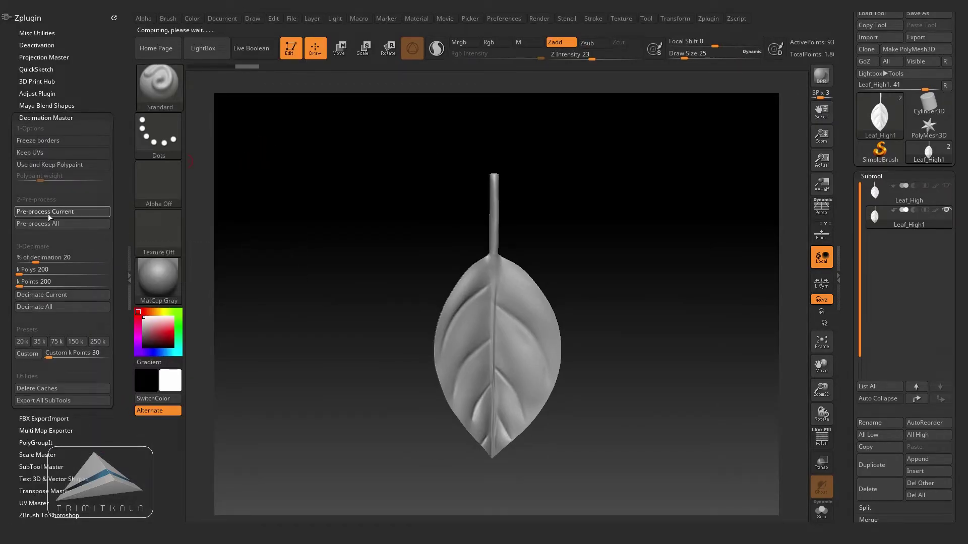
pyautogui.keyDown('alt'); pyautogui.moveTo(623, 304); pyautogui.dragTo(641, 342); pyautogui.keyUp('alt')
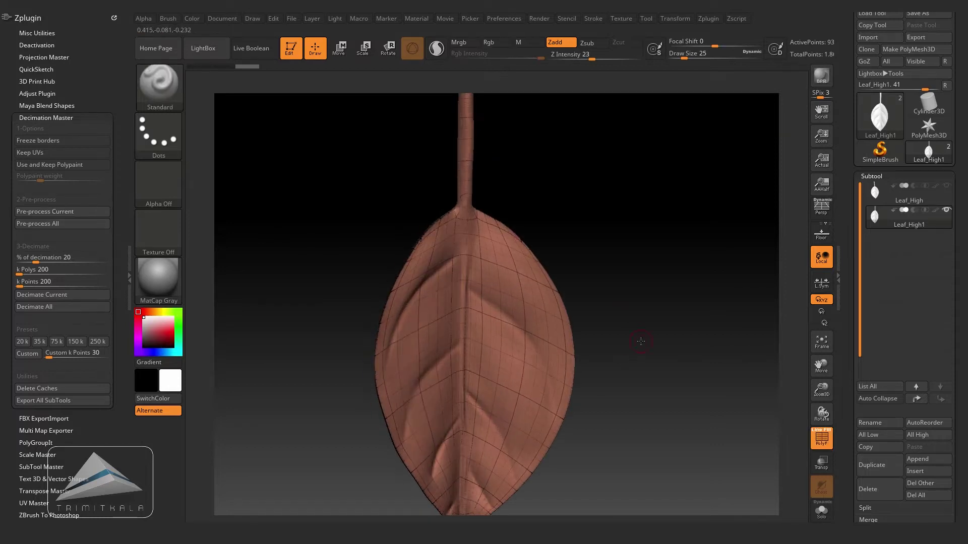
# - Set the decimation to 2%, decimate the duplicated leaf, and check its wireframe
pyautogui.click(34, 259)
pyautogui.write('2')
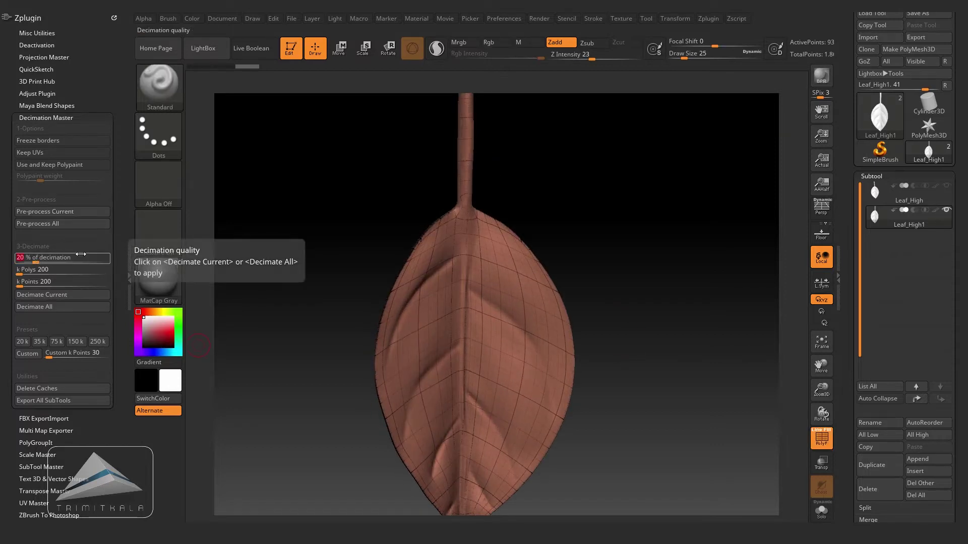
pyautogui.click(42, 294)
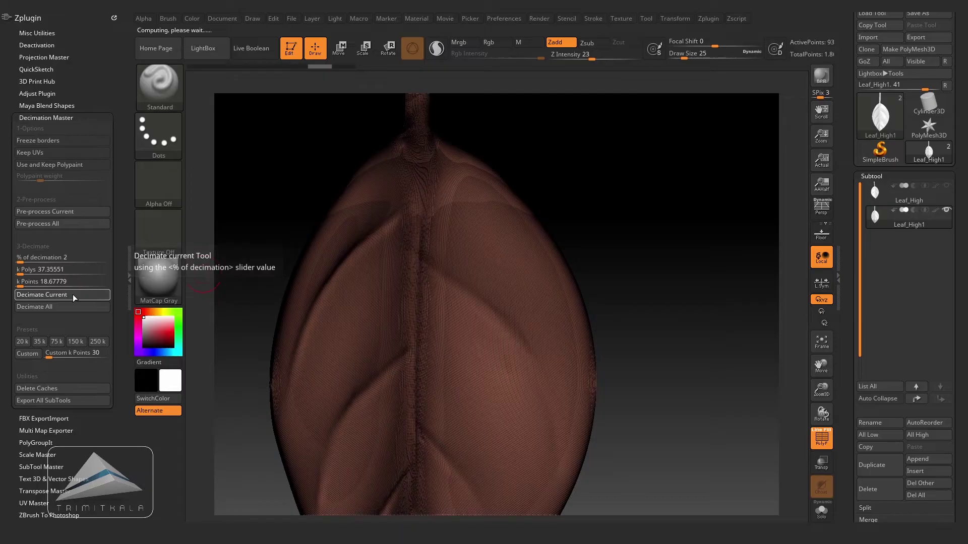
pyautogui.press('f')
pyautogui.moveTo(680, 270); pyautogui.dragTo(642, 298)
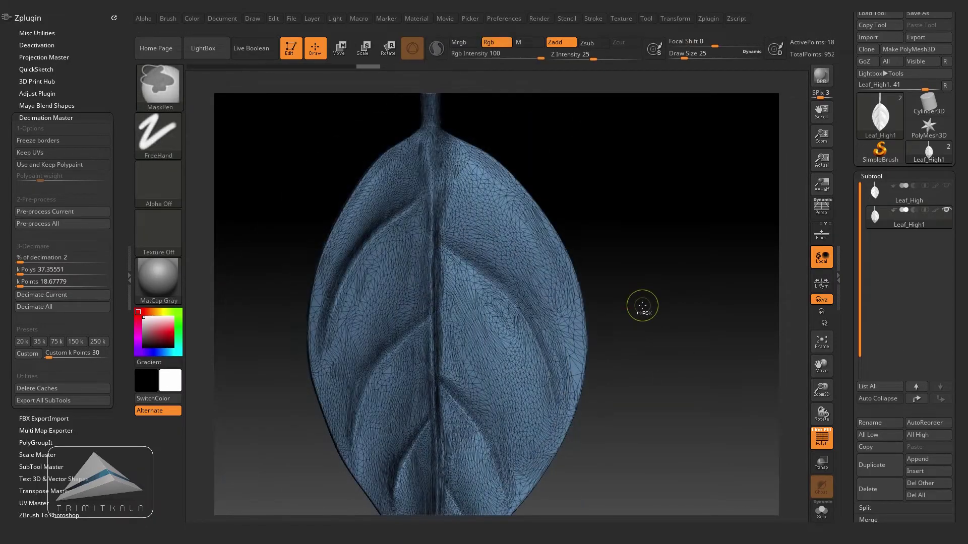
pyautogui.moveTo(642, 304)
pyautogui.mouseDown()
pyautogui.moveTo(629, 277)
pyautogui.moveTo(639, 297)
pyautogui.mouseUp()
# - Export the decimated leaf as Leaf_High.OBJ
pyautogui.press('f')
pyautogui.click(927, 37)
pyautogui.press('Return')
pyautogui.click(511, 270)
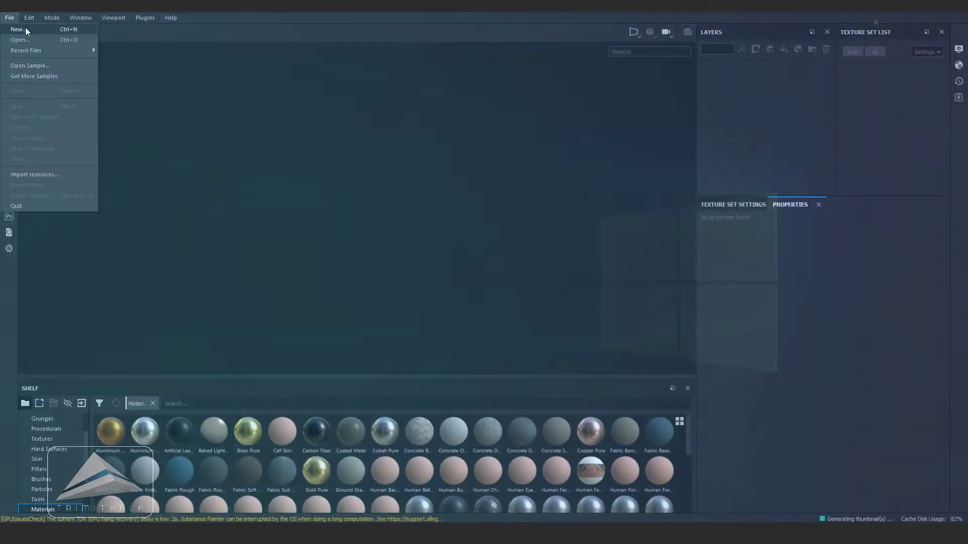
# - Switch to Substance Painter and create a PBR - Metallic Roughness project from Leaf_Low.fbx at 2048 document resolution
pyautogui.click(256, 122)
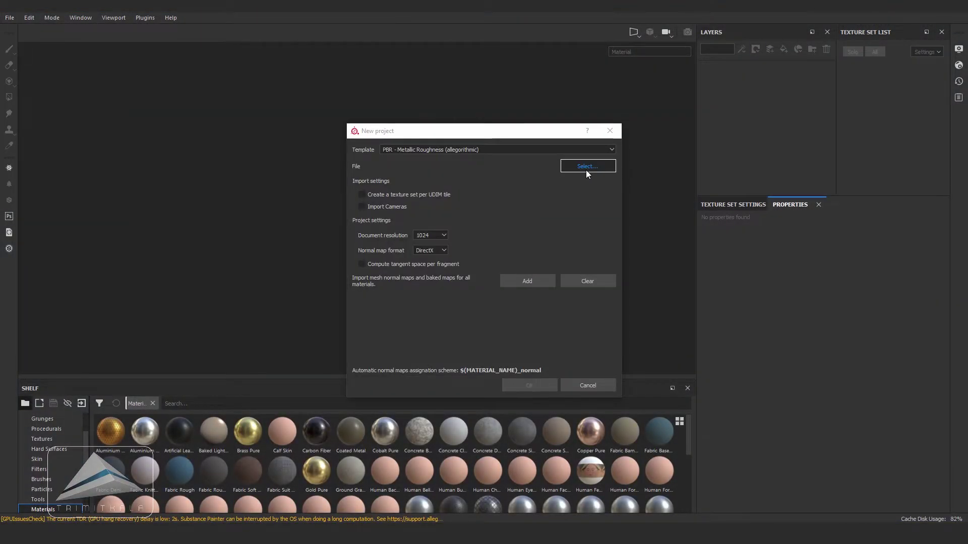
pyautogui.click(587, 167)
pyautogui.click(751, 395)
pyautogui.click(444, 236)
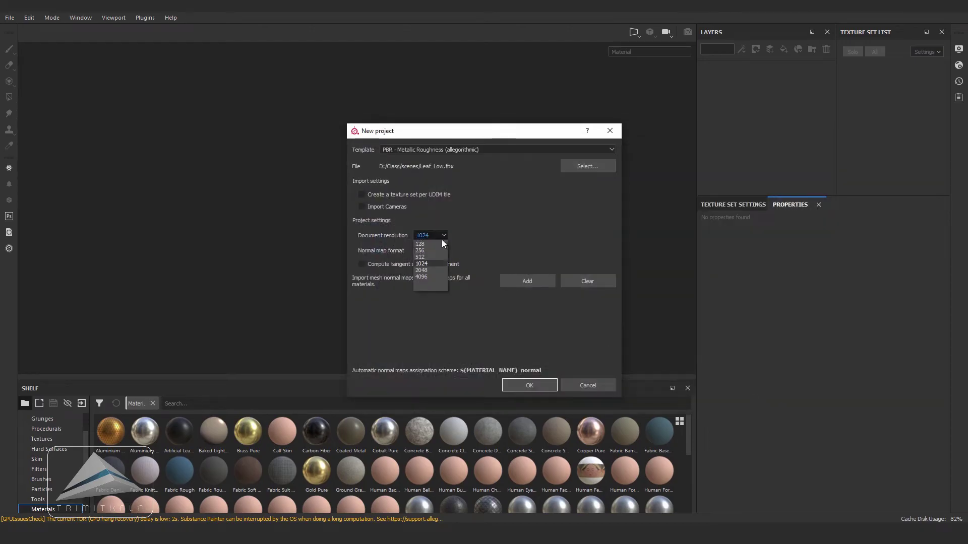
pyautogui.click(434, 268)
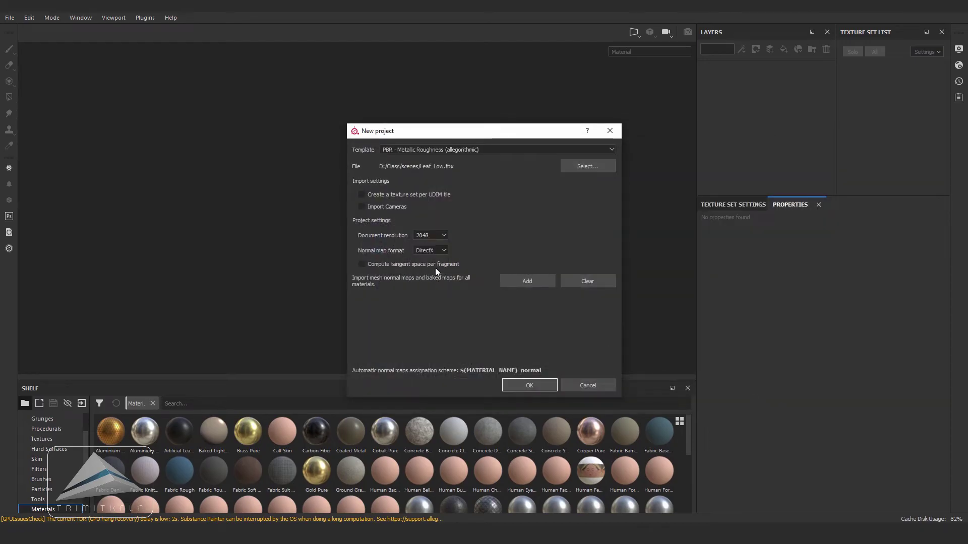
pyautogui.click(538, 388)
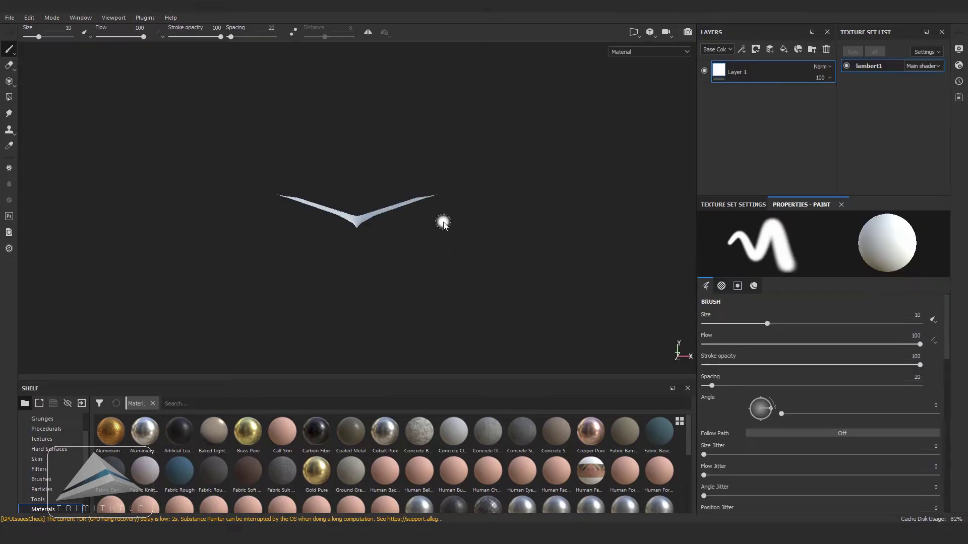
# - Bake the leaf's mesh maps with Leaf_High.OBJ as the high definition mesh
pyautogui.moveTo(452, 283)
pyautogui.keyDown('alt'); pyautogui.mouseDown()
pyautogui.moveTo(460, 244)
pyautogui.moveTo(470, 283)
pyautogui.moveTo(514, 161)
pyautogui.moveTo(493, 214)
pyautogui.moveTo(524, 211)
pyautogui.mouseUp(); pyautogui.keyUp('alt')
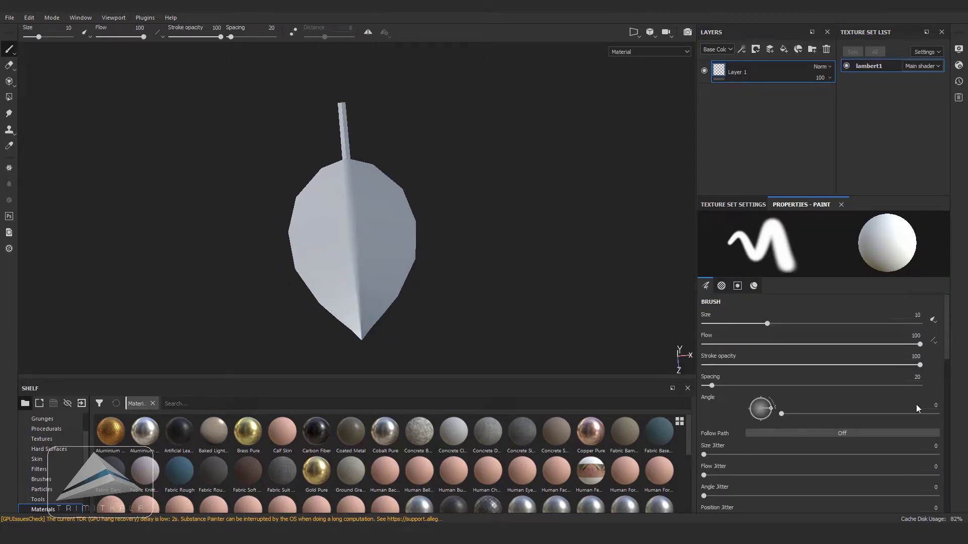
pyautogui.click(736, 208)
pyautogui.click(911, 383)
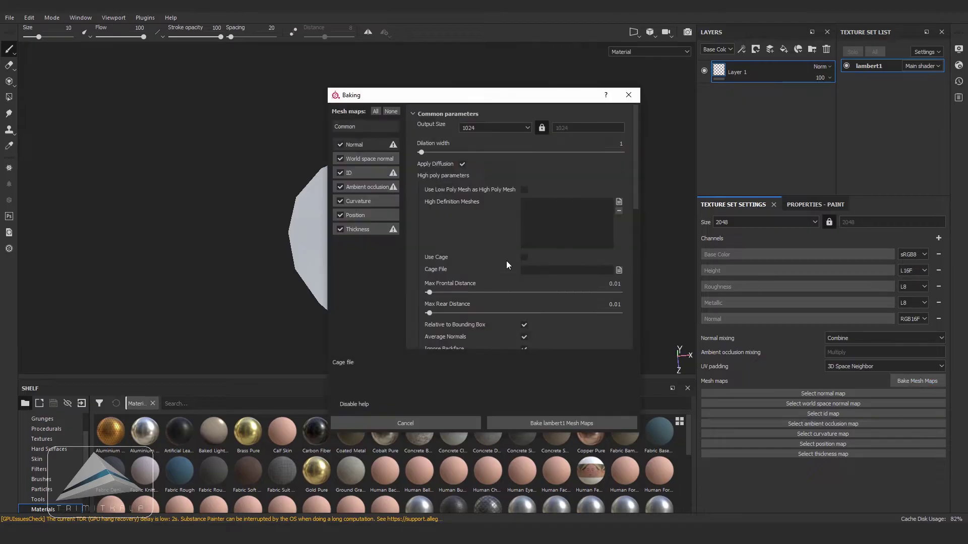
pyautogui.click(619, 202)
pyautogui.doubleClick(619, 216)
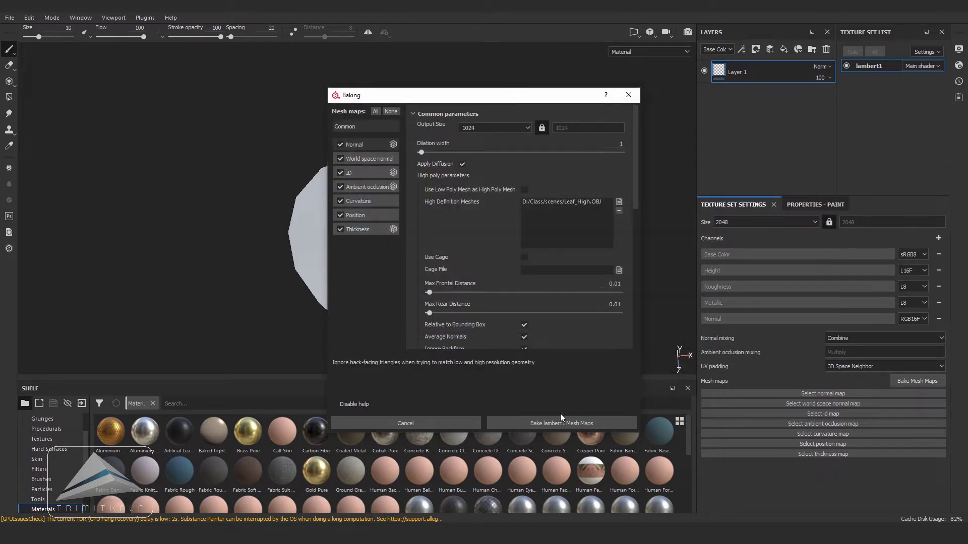
pyautogui.click(549, 422)
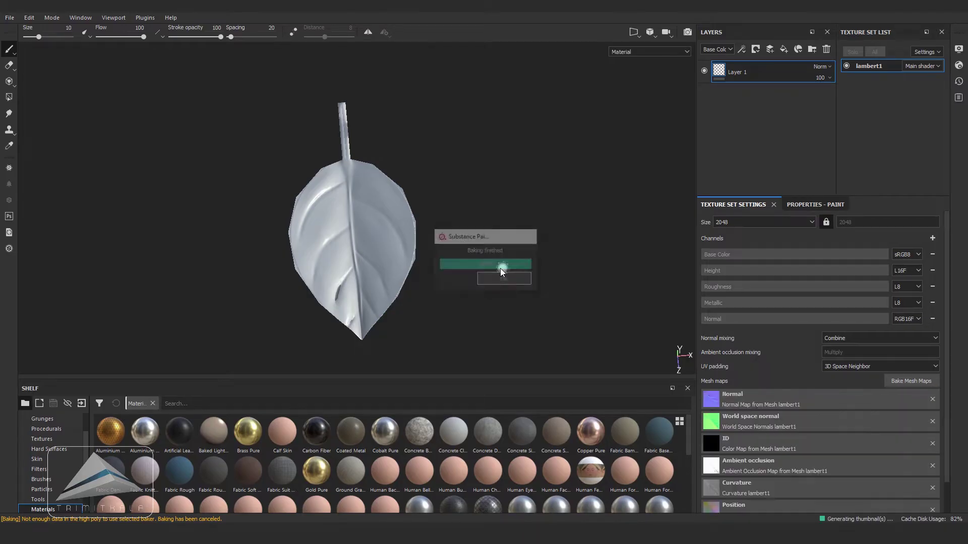
pyautogui.moveTo(482, 274)
pyautogui.keyDown('alt'); pyautogui.mouseDown()
pyautogui.moveTo(471, 237)
pyautogui.moveTo(470, 250)
pyautogui.moveTo(477, 211)
pyautogui.moveTo(514, 156)
pyautogui.moveTo(523, 226)
pyautogui.moveTo(456, 230)
pyautogui.moveTo(523, 216)
pyautogui.moveTo(467, 218)
pyautogui.moveTo(504, 210)
pyautogui.moveTo(491, 199)
pyautogui.moveTo(488, 226)
pyautogui.mouseUp(); pyautogui.keyUp('alt')
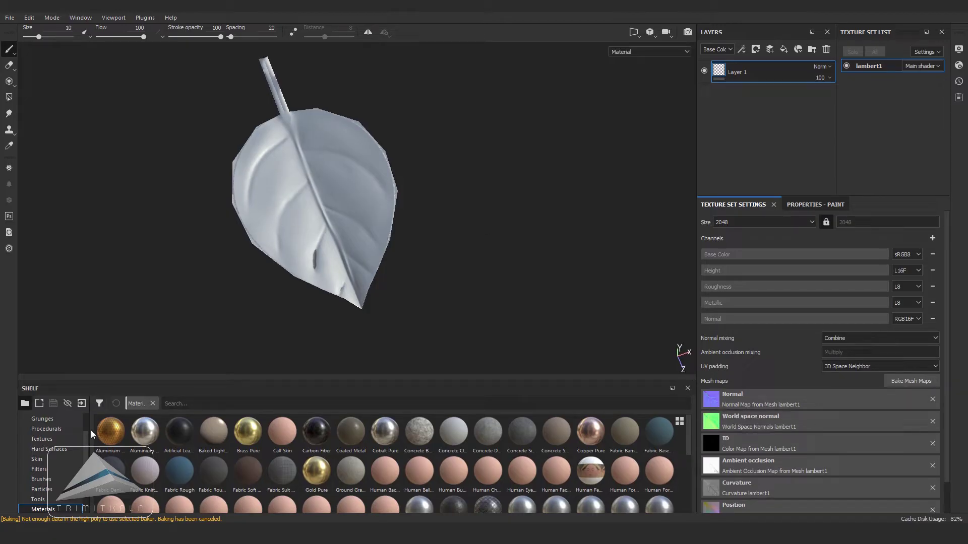
# - Add a fill layer above Layer 1, show only the Base Color channel, and turn off the fill's normal channel
pyautogui.click(42, 439)
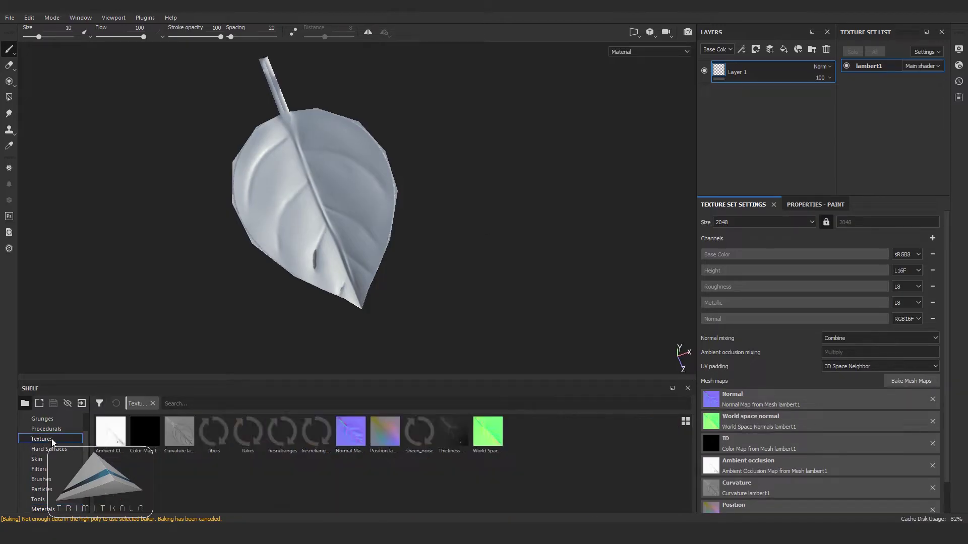
pyautogui.click(784, 50)
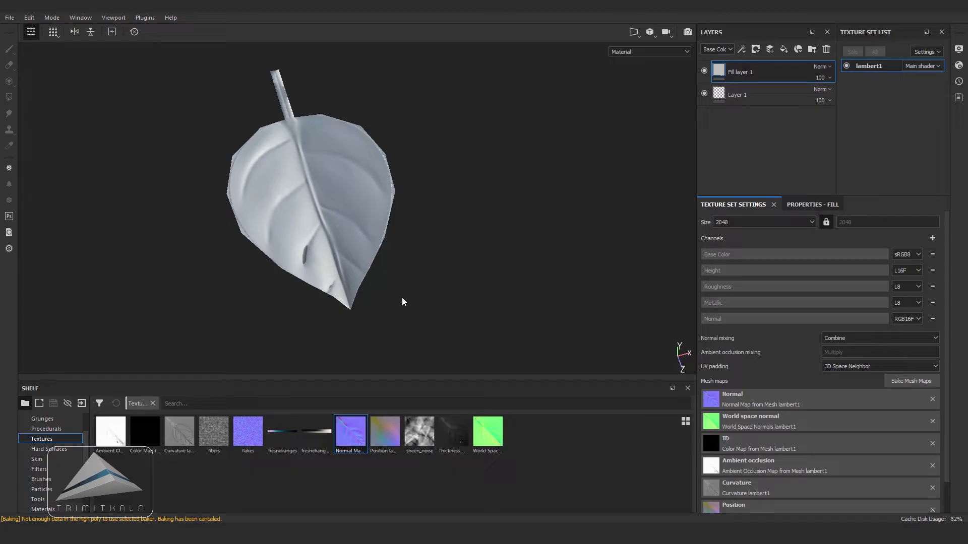
pyautogui.press('c')
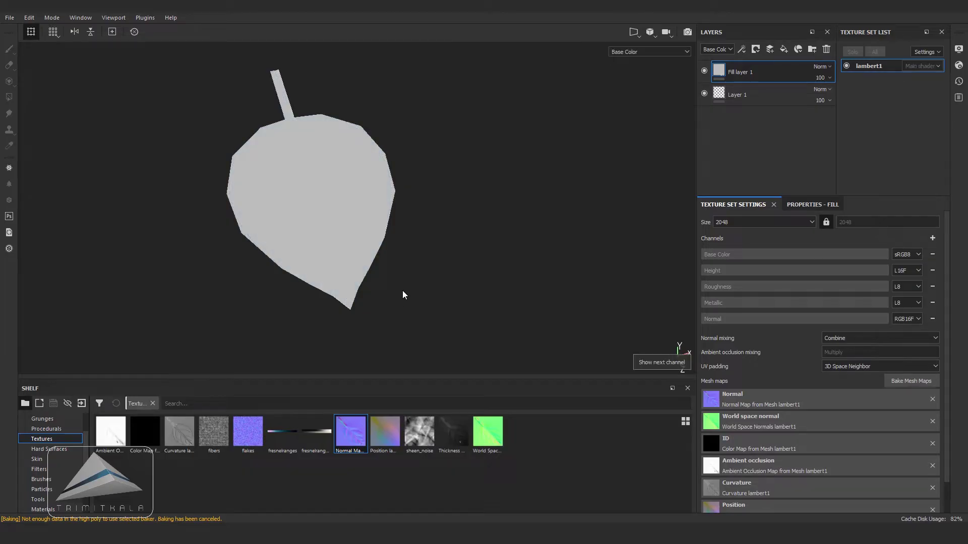
pyautogui.click(806, 201)
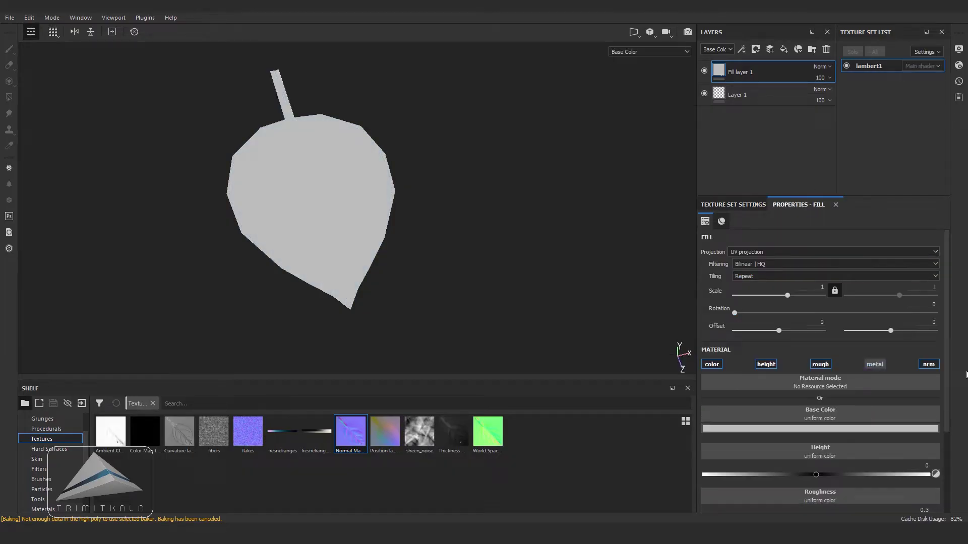
pyautogui.click(928, 364)
# - Set the fill layer's base color to a bright leaf green
pyautogui.scroll(-3, 944, 380)
pyautogui.click(838, 351)
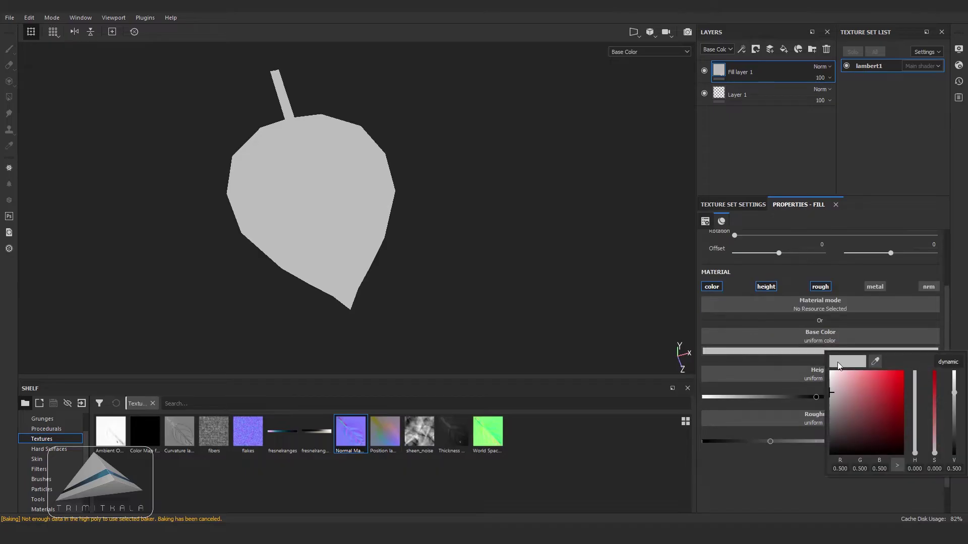
pyautogui.moveTo(915, 449)
pyautogui.mouseDown()
pyautogui.moveTo(916, 428)
pyautogui.moveTo(915, 436)
pyautogui.mouseUp()
pyautogui.moveTo(882, 394); pyautogui.dragTo(886, 388)
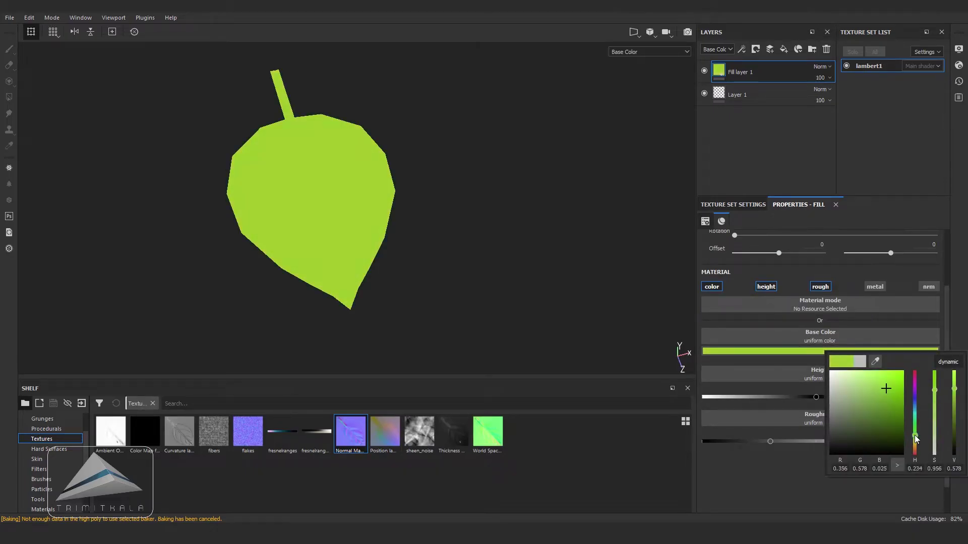
pyautogui.moveTo(914, 434); pyautogui.dragTo(917, 430)
pyautogui.keyDown('alt'); pyautogui.moveTo(600, 271); pyautogui.dragTo(479, 241); pyautogui.keyUp('alt')
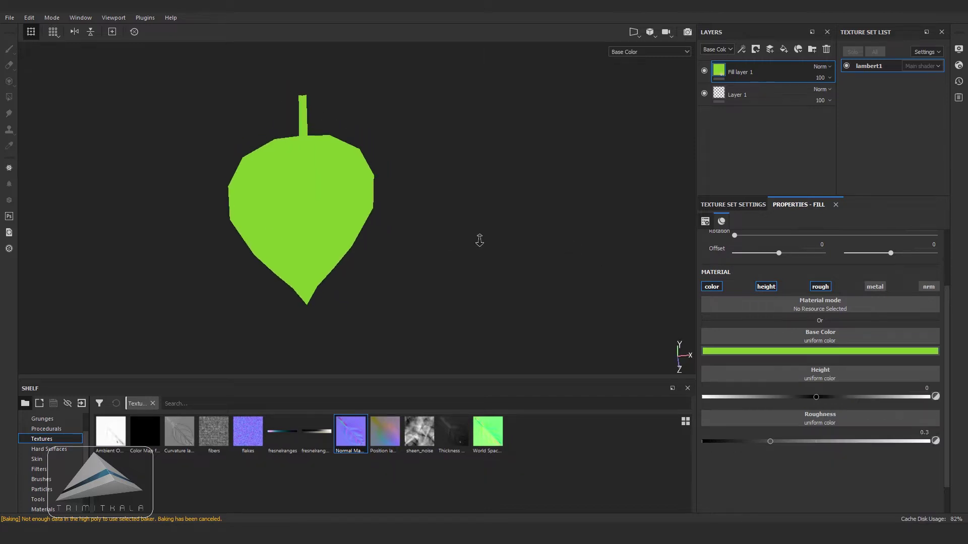
# - Duplicate the bright green fill layer and set the copy's base color to dark green
pyautogui.hotkey('ctrl', 'd')
pyautogui.rightClick(723, 75)
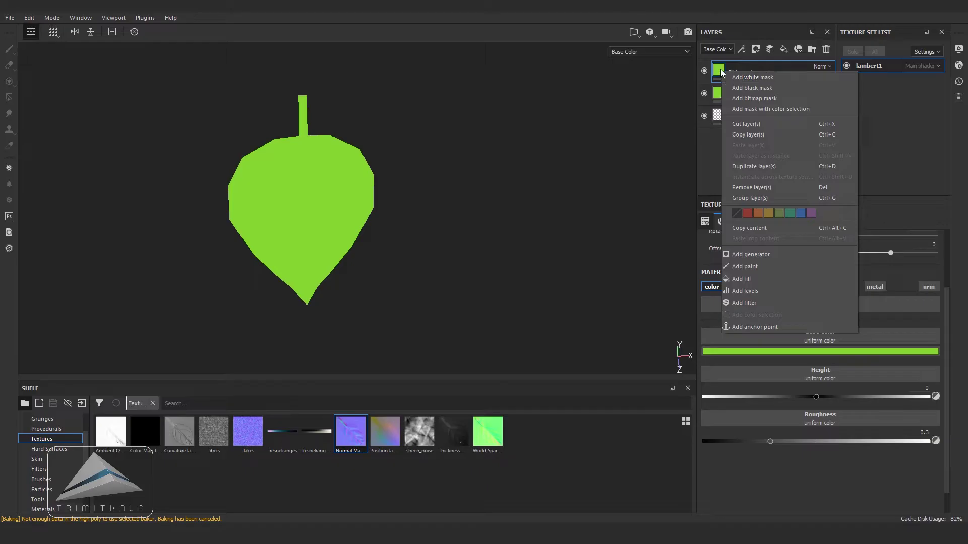
pyautogui.click(767, 352)
pyautogui.moveTo(828, 389); pyautogui.dragTo(841, 426)
# - Add a black mask to the dark green fill layer and apply a Dirt generator to it
pyautogui.rightClick(721, 71)
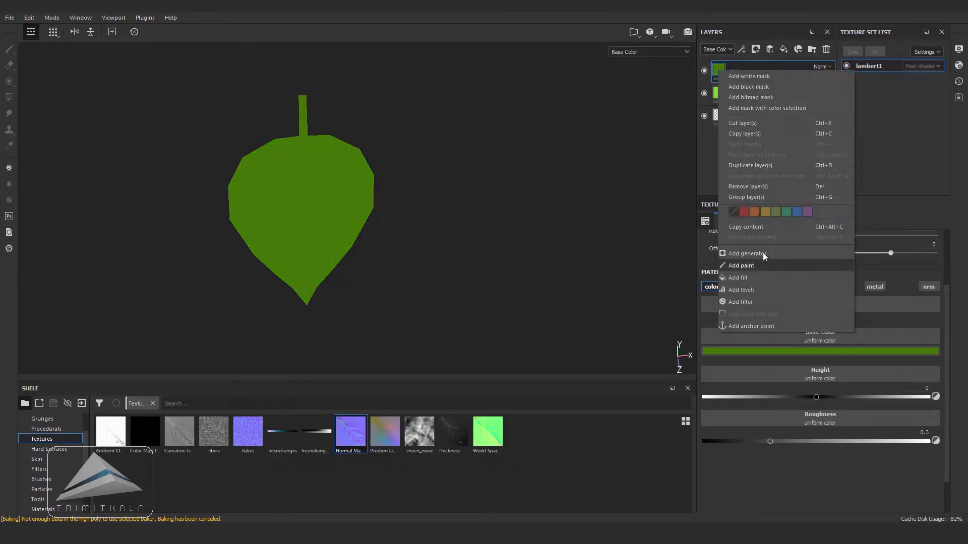
pyautogui.click(745, 82)
pyautogui.rightClick(746, 74)
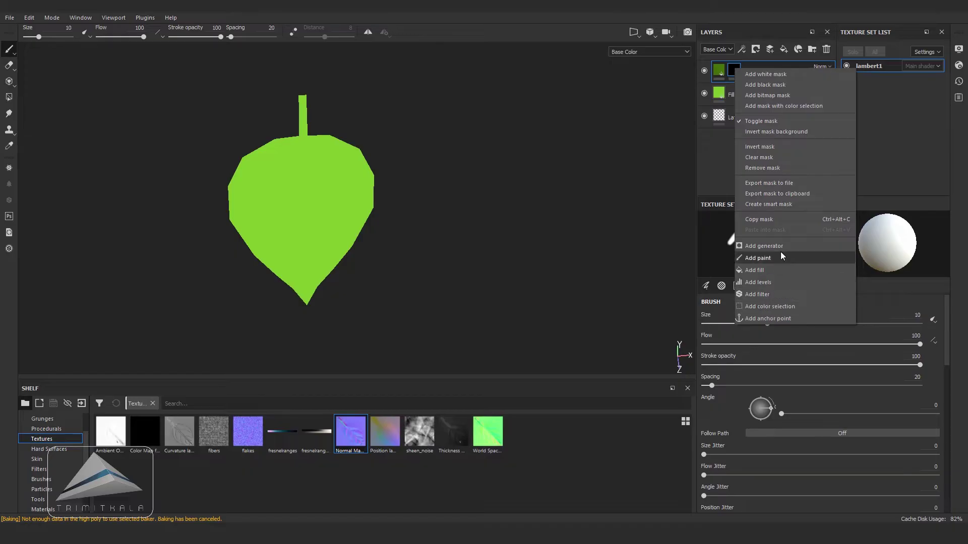
pyautogui.click(756, 246)
pyautogui.click(897, 241)
pyautogui.click(837, 333)
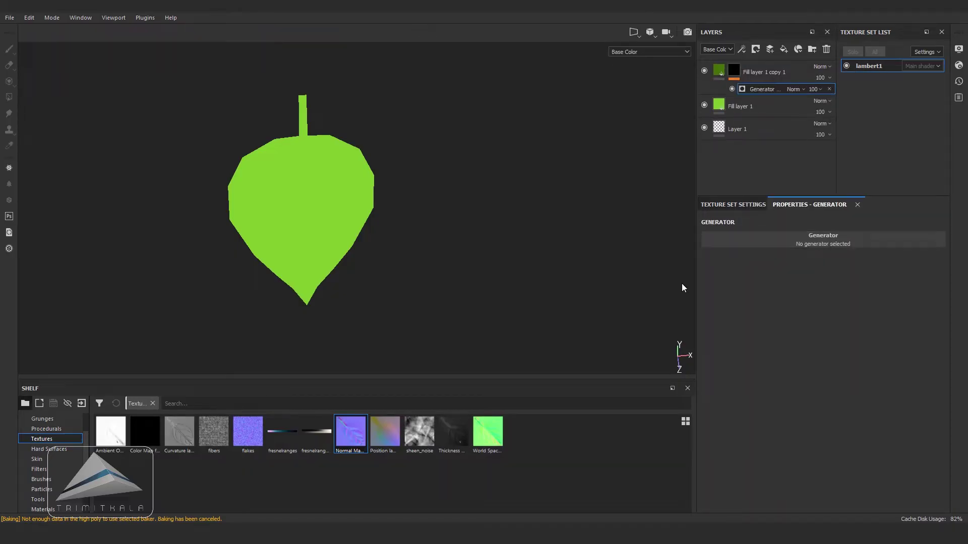
# - Set the Dirt generator's dirt level to 0.84 and lower its grunge amount
pyautogui.keyDown('alt'); pyautogui.moveTo(413, 230); pyautogui.dragTo(515, 220); pyautogui.keyUp('alt')
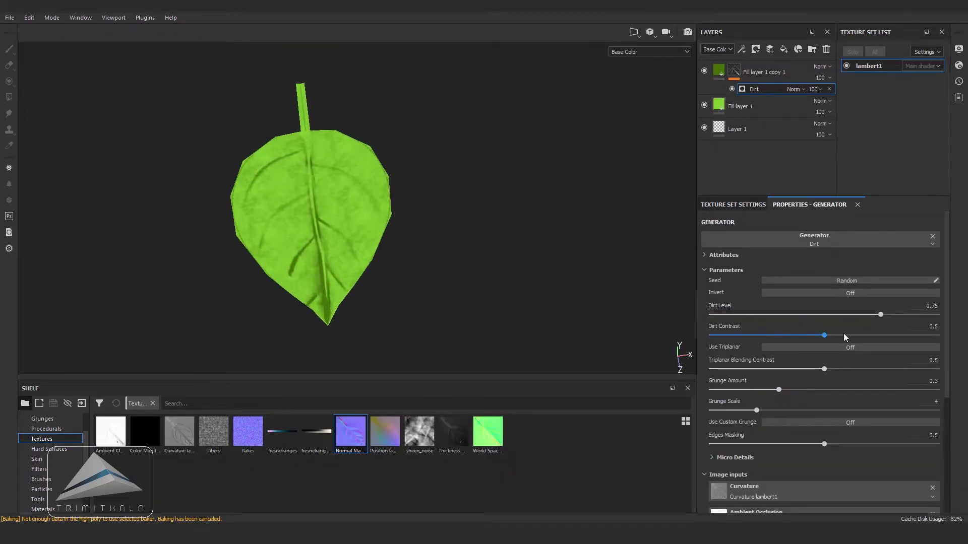
pyautogui.moveTo(881, 316)
pyautogui.mouseDown()
pyautogui.moveTo(909, 315)
pyautogui.moveTo(901, 321)
pyautogui.mouseUp()
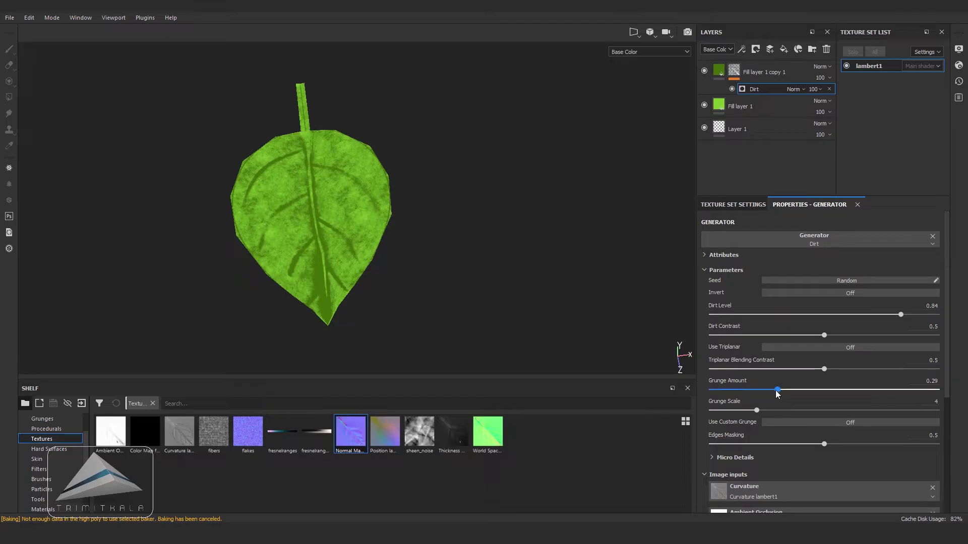
pyautogui.moveTo(777, 393); pyautogui.dragTo(750, 398)
pyautogui.keyDown('alt'); pyautogui.moveTo(531, 337); pyautogui.dragTo(552, 282); pyautogui.keyUp('alt')
# - Duplicate the bright green fill layer beneath the dark green masked layer
pyautogui.click(737, 110)
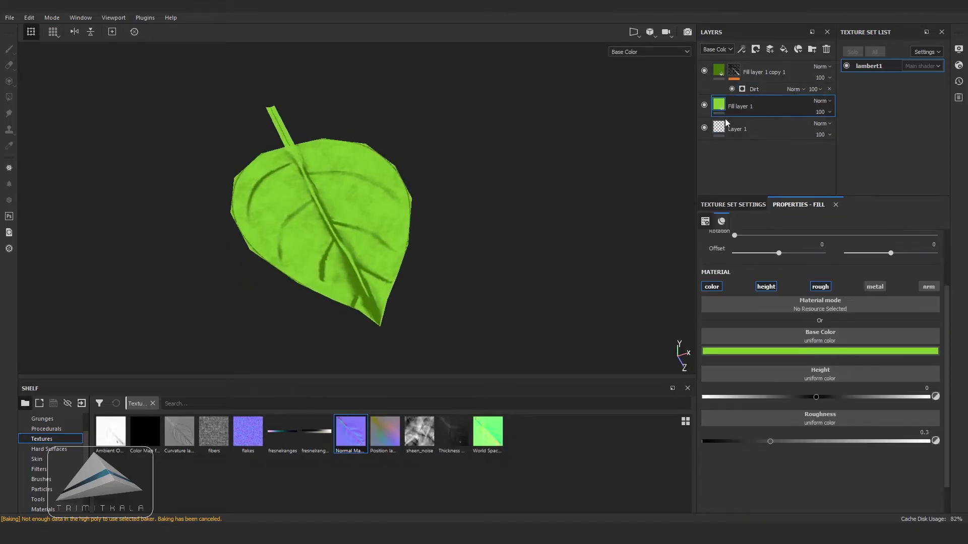
pyautogui.moveTo(727, 124)
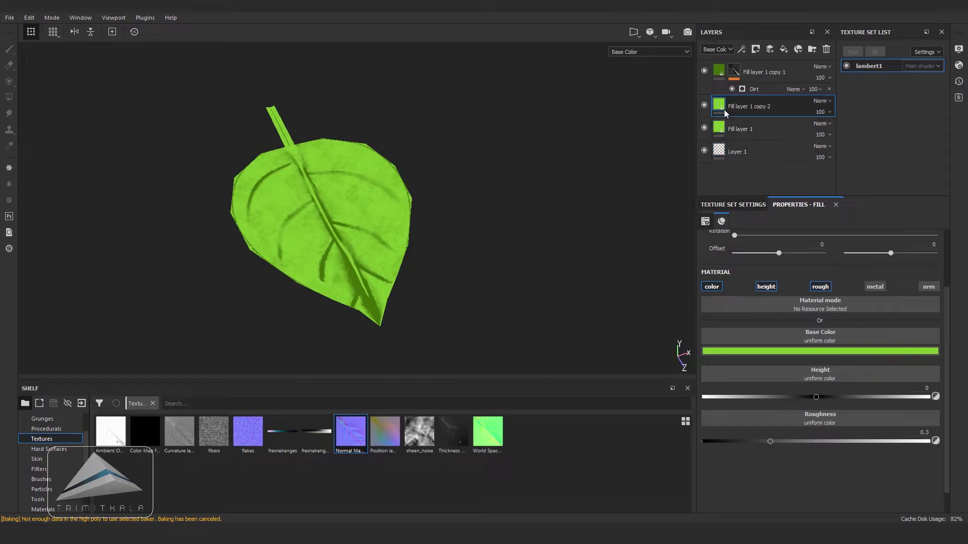
pyautogui.rightClick(717, 104)
pyautogui.click(772, 96)
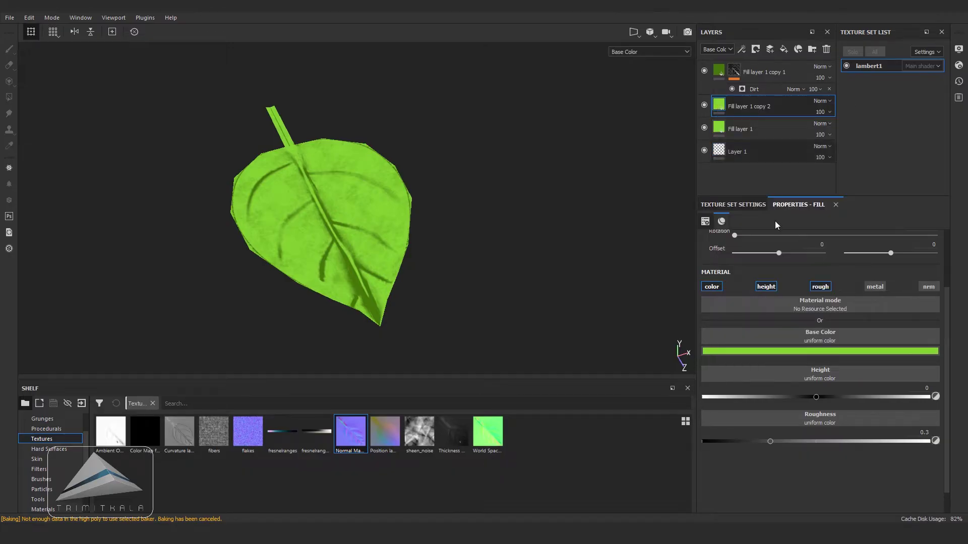
# - Shift the base color of the duplicated bright green fill layer to a purer, more saturated green
pyautogui.click(790, 352)
pyautogui.moveTo(882, 436); pyautogui.dragTo(881, 435)
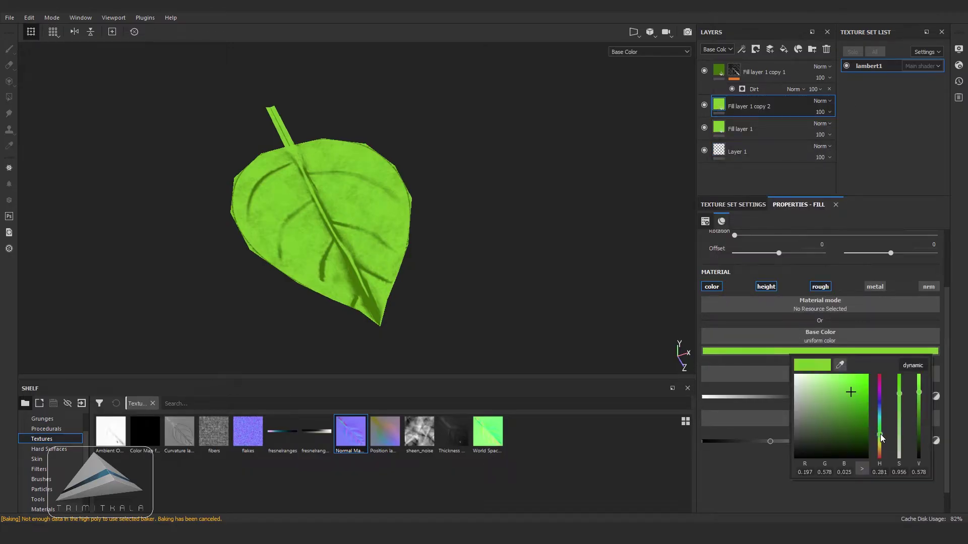
pyautogui.click(854, 391)
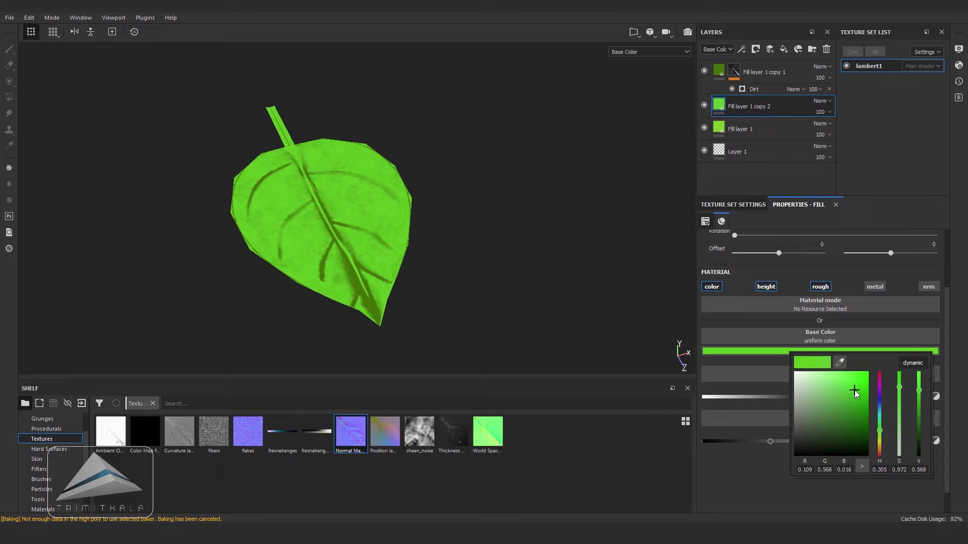
# - Add a black mask to the recolored green fill layer and add a fill effect to that mask
pyautogui.rightClick(719, 106)
pyautogui.click(759, 120)
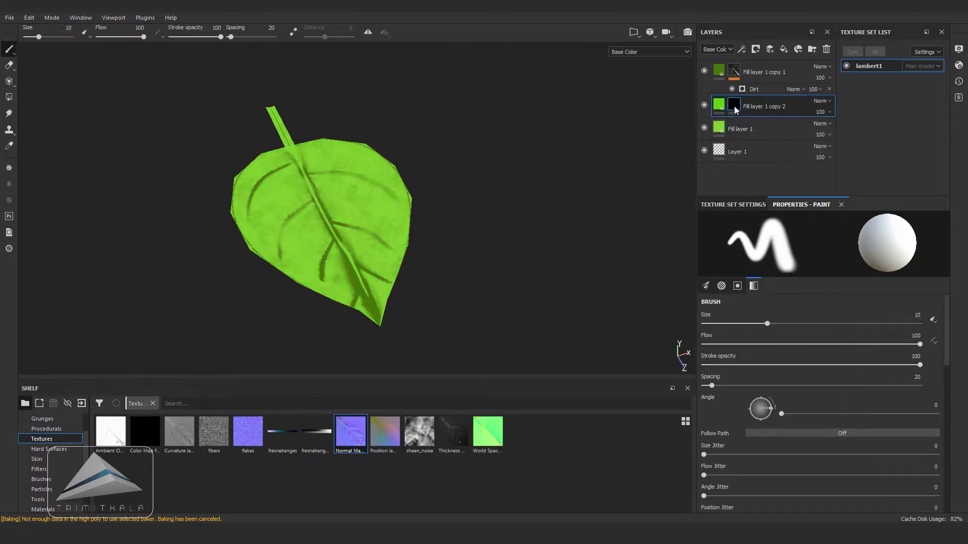
pyautogui.rightClick(735, 110)
pyautogui.click(754, 313)
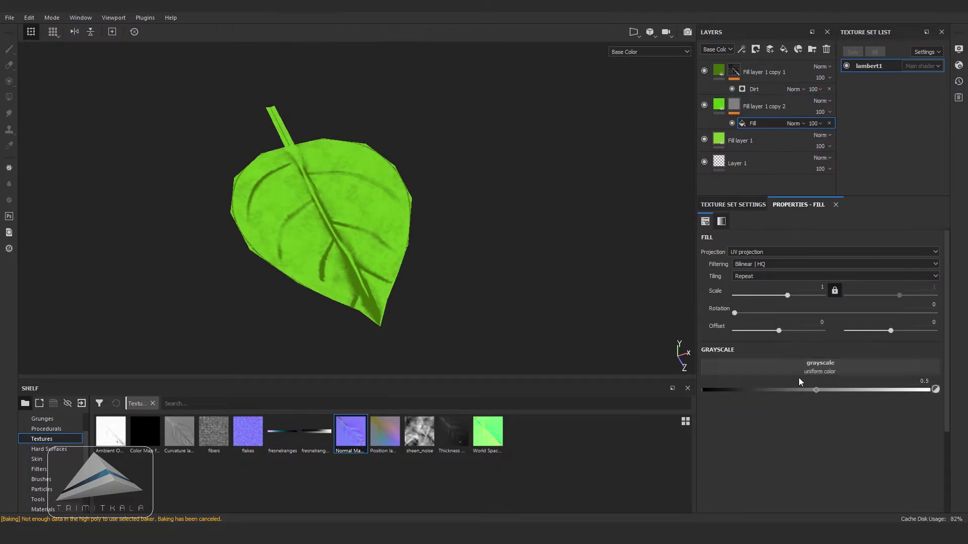
# - Assign the Grunge Wipe Smudgy Heavy procedural as the grayscale source of the mask's fill effect
pyautogui.click(888, 362)
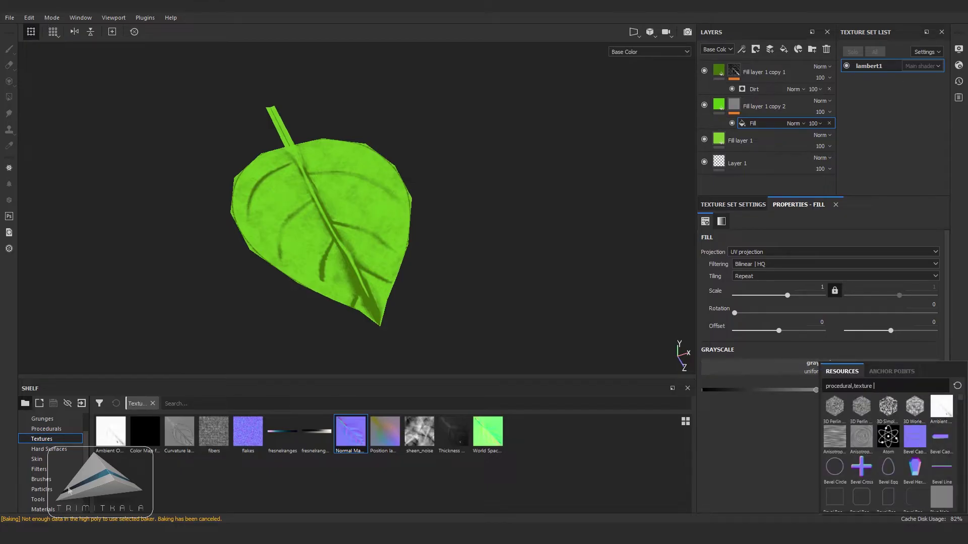
pyautogui.click(58, 447)
pyautogui.click(54, 429)
pyautogui.moveTo(428, 489)
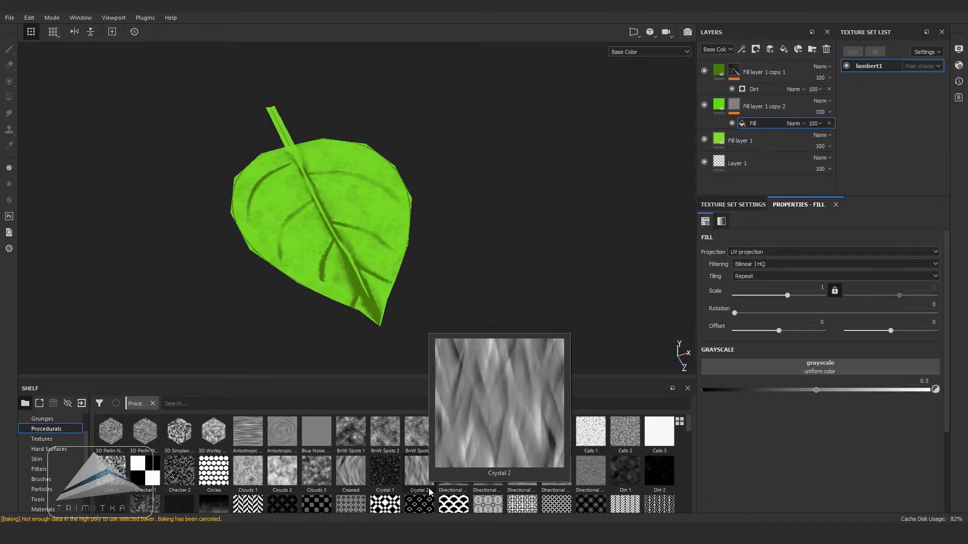
pyautogui.scroll(-10, 430, 492)
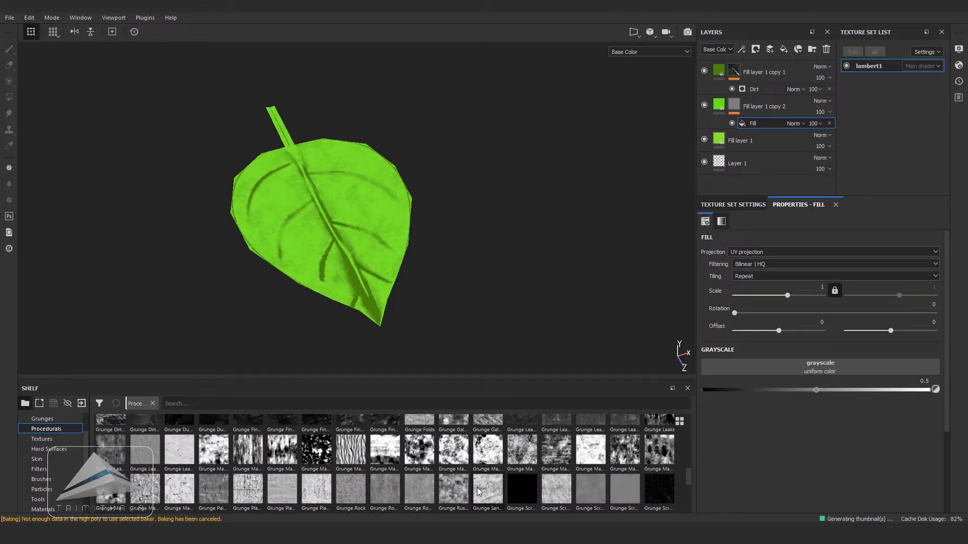
pyautogui.scroll(-5, 479, 492)
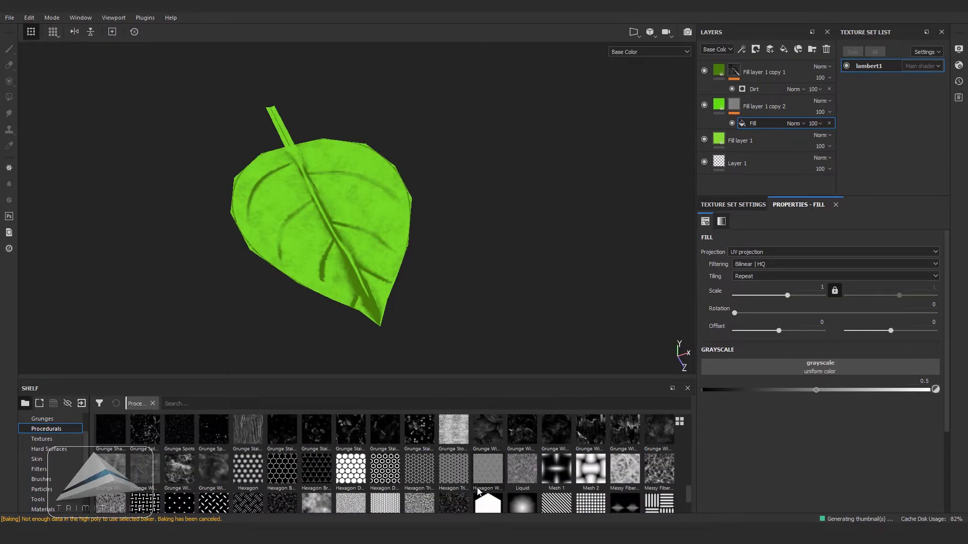
pyautogui.moveTo(179, 471)
pyautogui.mouseDown()
pyautogui.moveTo(700, 401)
pyautogui.moveTo(766, 367)
pyautogui.mouseUp()
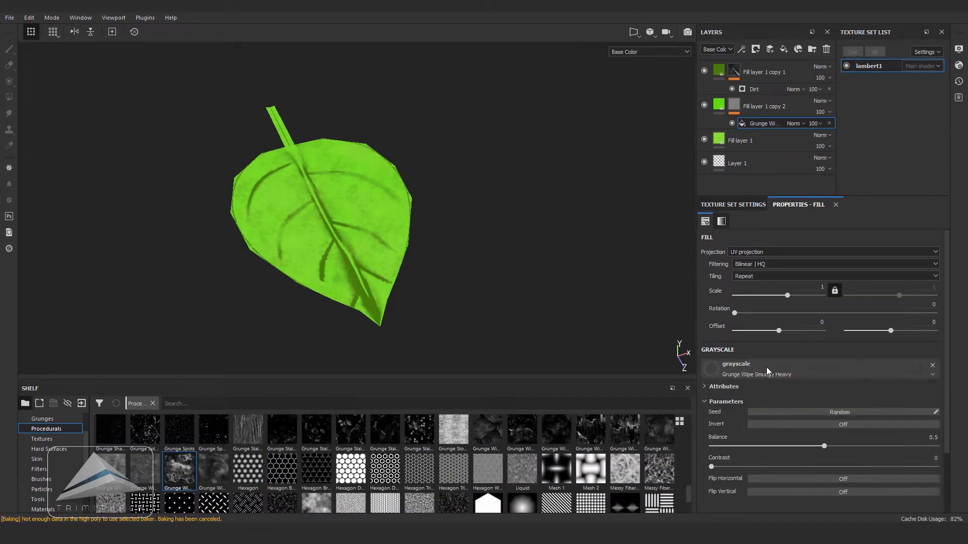
# - Set the mask grunge's scale to 0.5 and rotation to 126.36, checking the Mask and Base Color channels
pyautogui.click(679, 51)
pyautogui.click(633, 121)
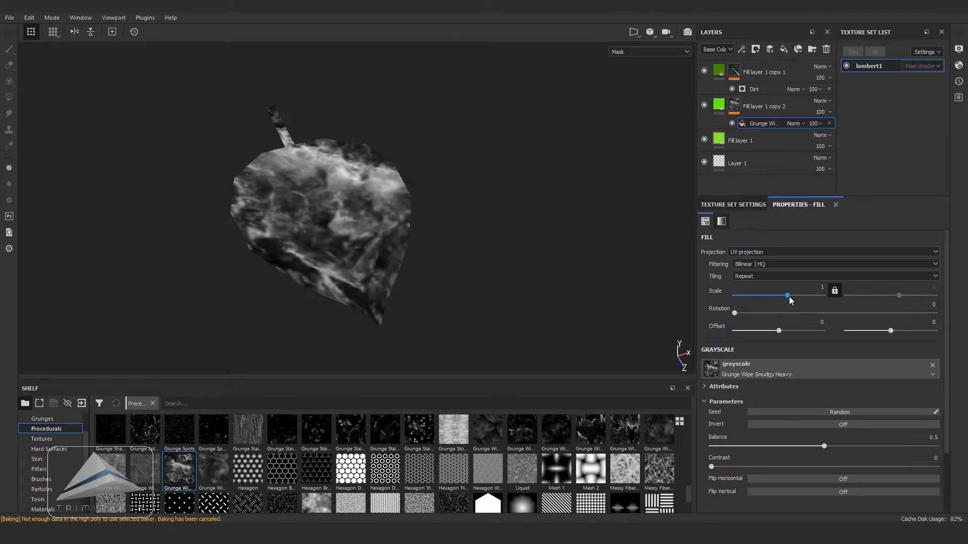
pyautogui.write('0.5')
pyautogui.press('Return')
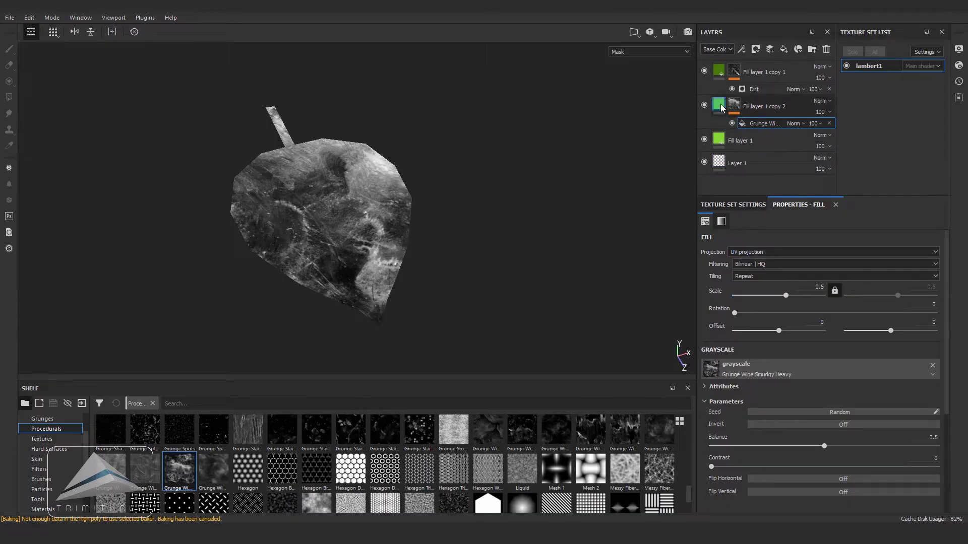
pyautogui.click(682, 53)
pyautogui.click(651, 81)
pyautogui.moveTo(735, 313); pyautogui.dragTo(788, 354)
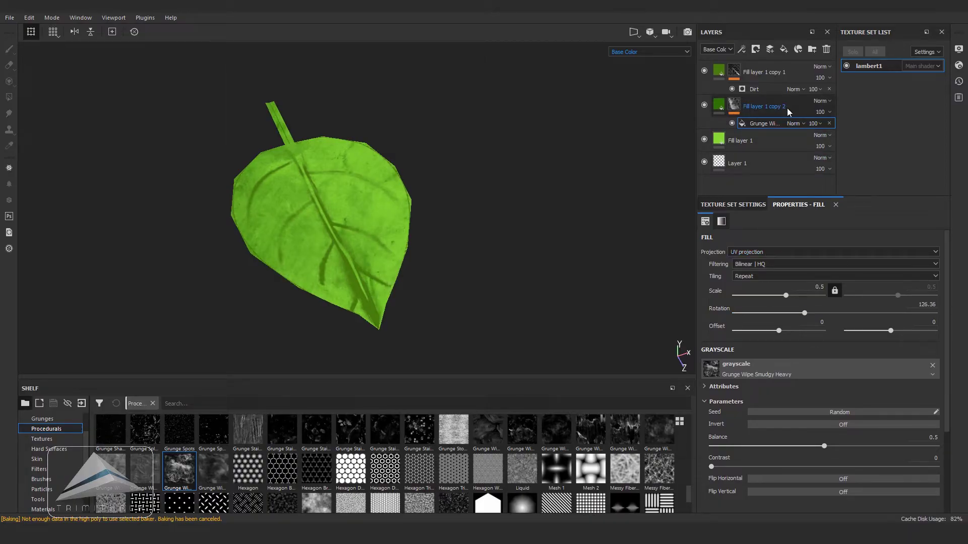
pyautogui.click(719, 105)
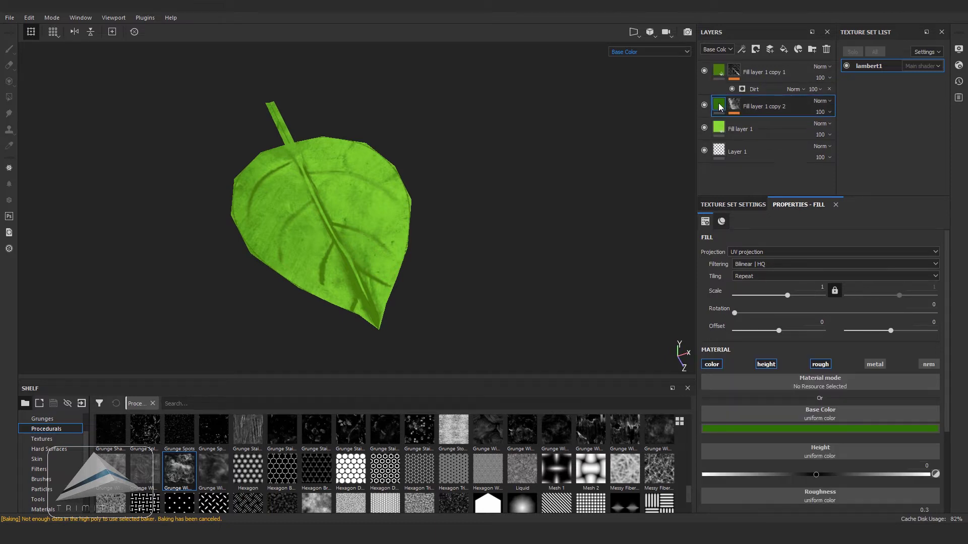
# - Duplicate the dark green dirt-masked layer and set the copy's base color to a bright yellow-green
pyautogui.click(720, 72)
pyautogui.hotkey('ctrl', 'd')
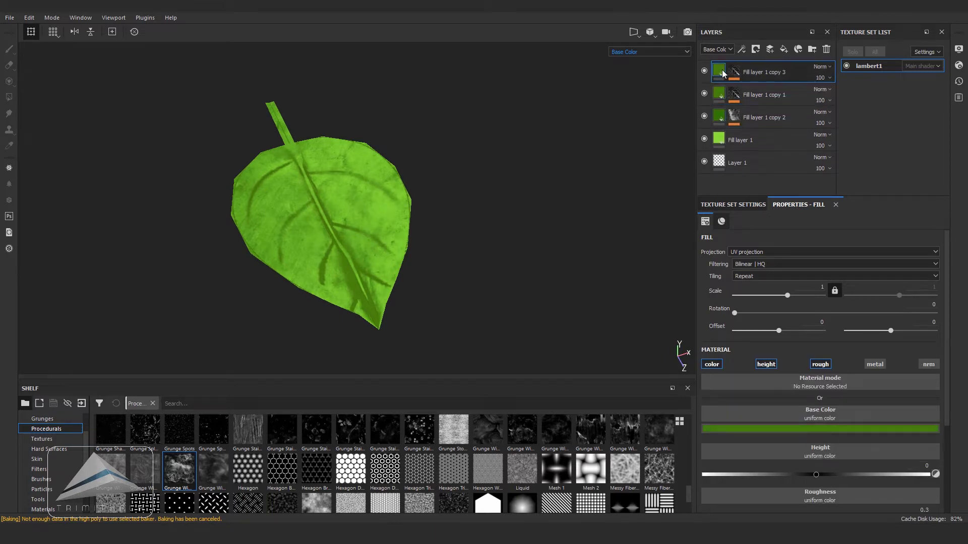
pyautogui.click(834, 431)
pyautogui.click(914, 392)
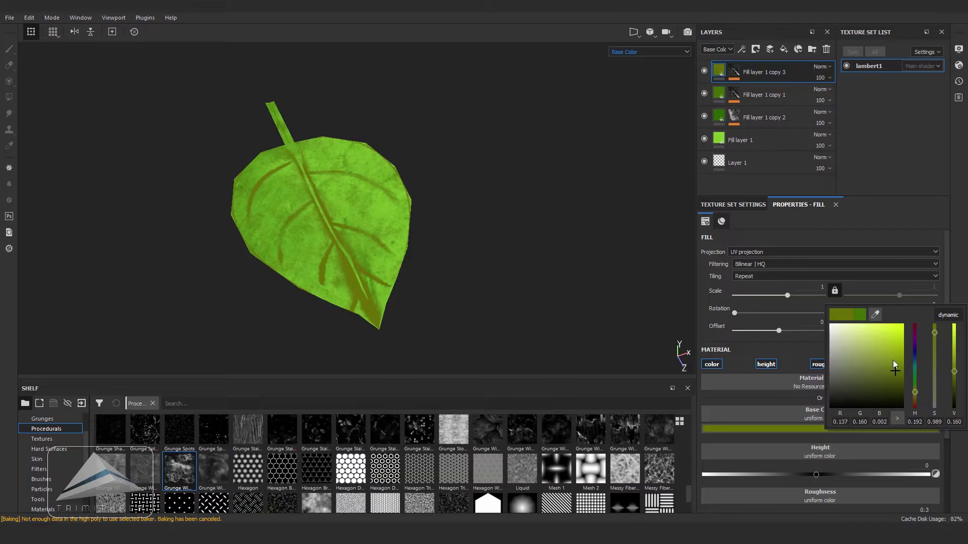
pyautogui.moveTo(893, 360); pyautogui.dragTo(885, 332)
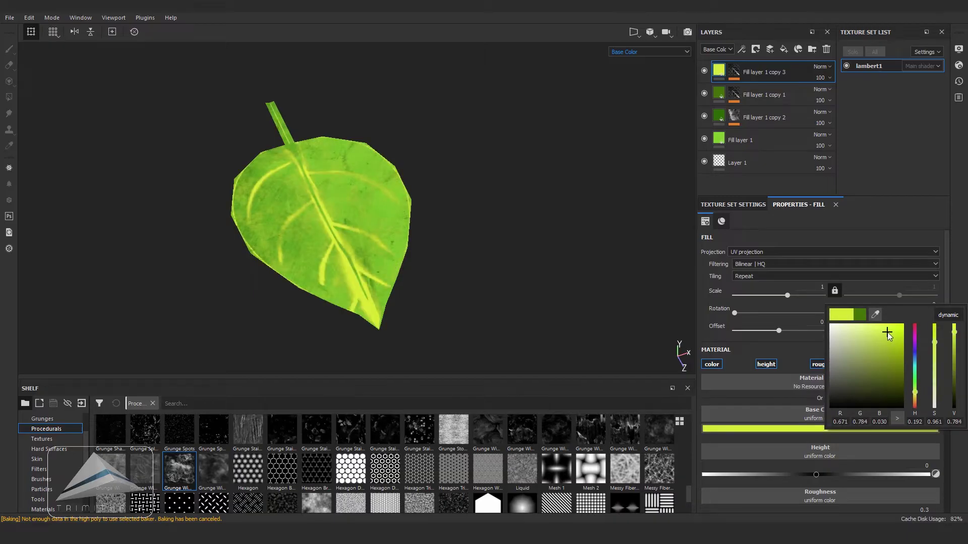
# - Replace the Dirt generator on the yellow-green layer's mask with Metal Edge Wear and set its wear level to 0.73
pyautogui.click(734, 73)
pyautogui.click(763, 89)
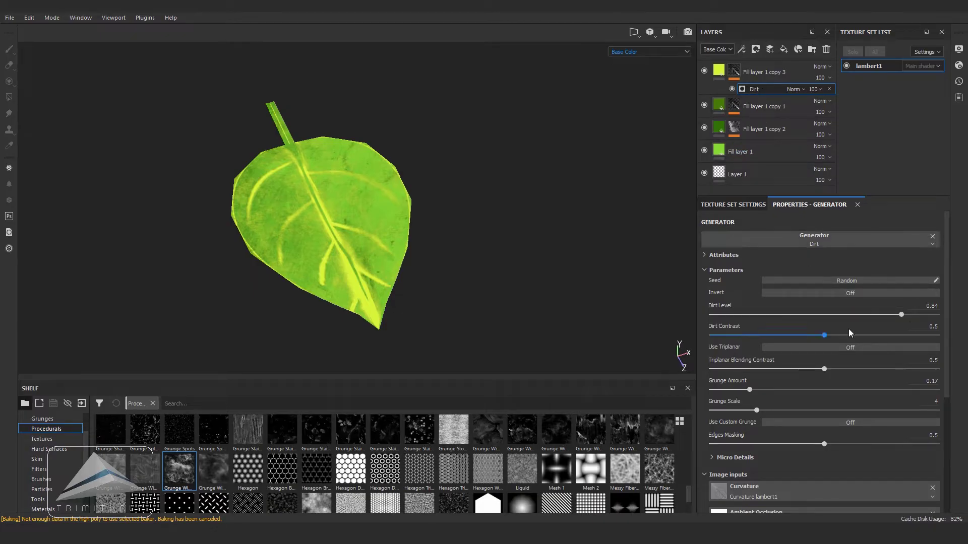
pyautogui.moveTo(901, 314); pyautogui.dragTo(892, 316)
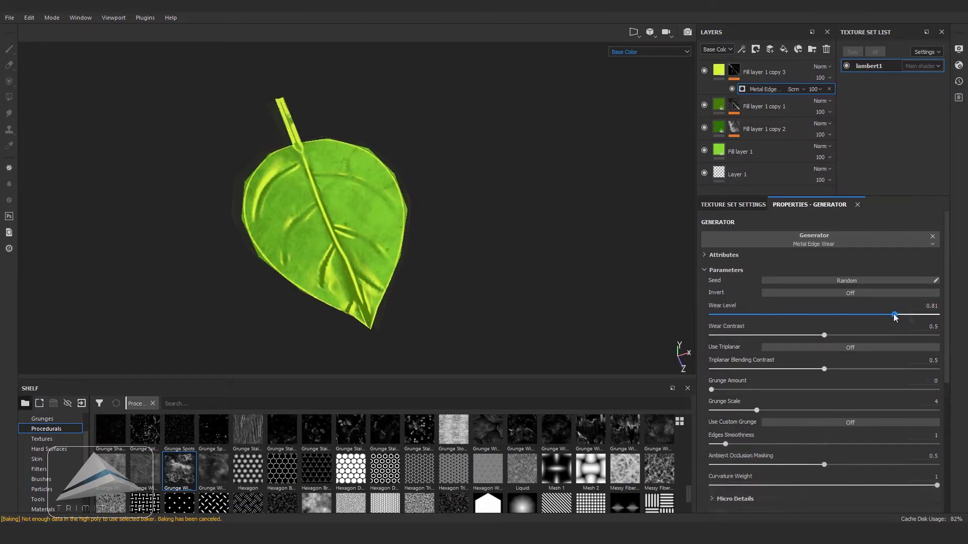
pyautogui.moveTo(887, 316); pyautogui.dragTo(876, 316)
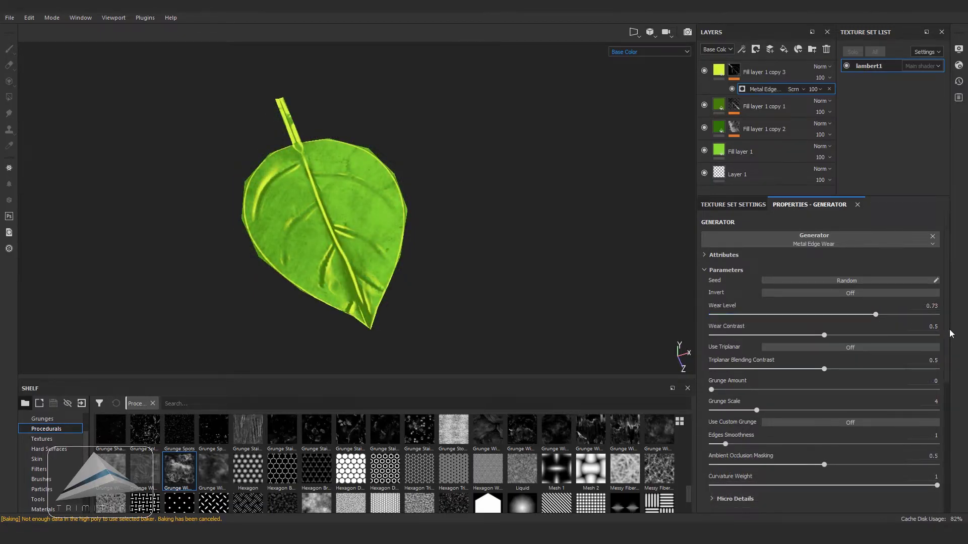
# - Set the Metal Edge Wear generator's edges smoothness to 3.05 and ambient occlusion masking to 0.58
pyautogui.scroll(-2, 953, 359)
pyautogui.scroll(-2, 953, 359)
pyautogui.moveTo(725, 387); pyautogui.dragTo(893, 387)
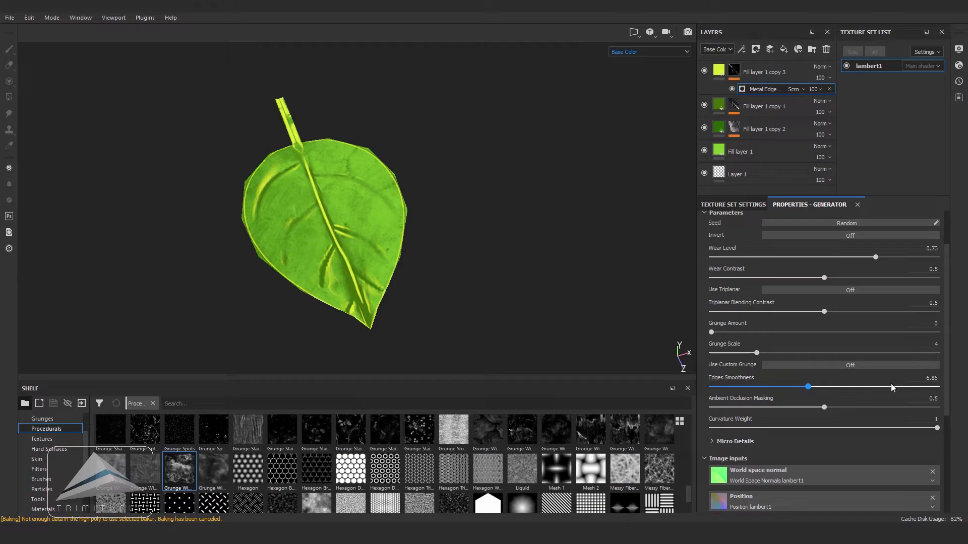
pyautogui.moveTo(818, 393)
pyautogui.mouseDown()
pyautogui.moveTo(700, 400)
pyautogui.moveTo(754, 399)
pyautogui.mouseUp()
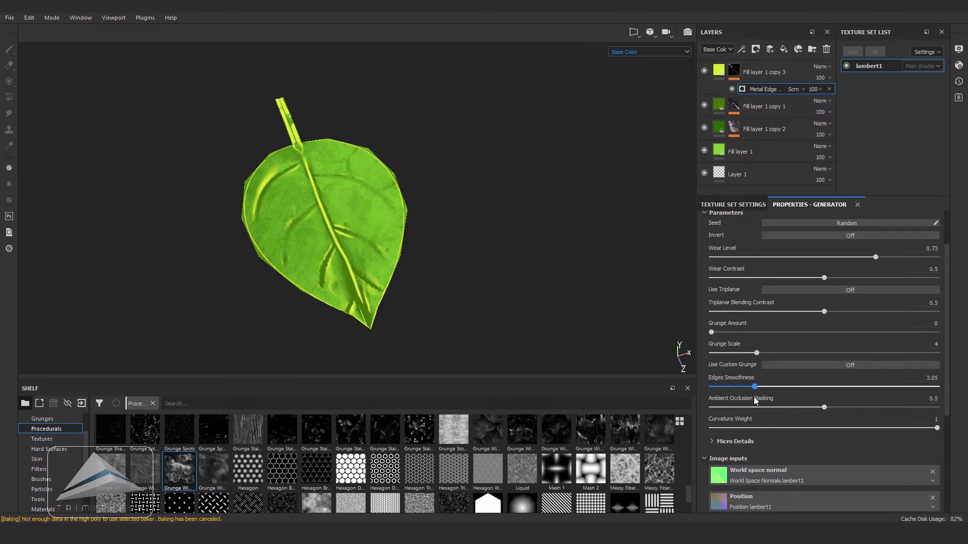
pyautogui.moveTo(905, 411); pyautogui.dragTo(870, 410)
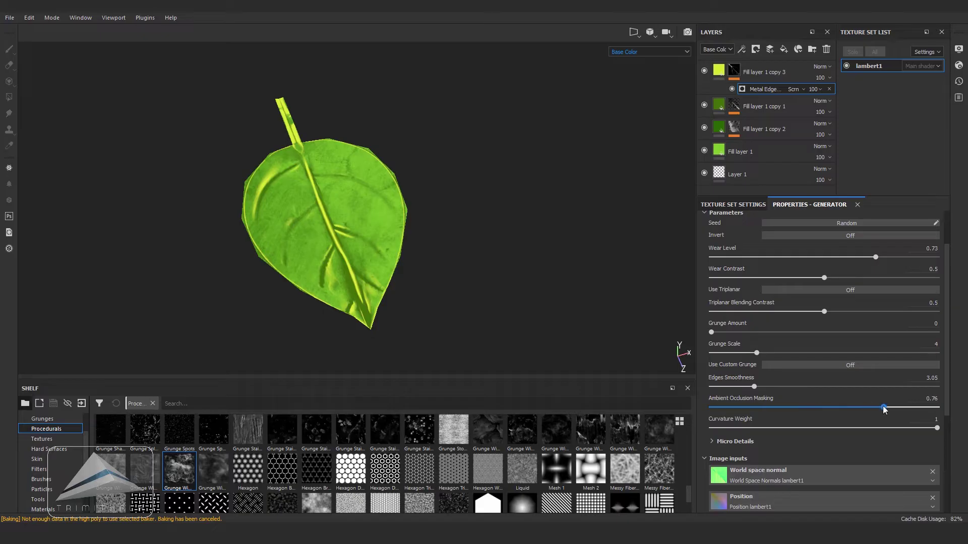
pyautogui.moveTo(844, 411); pyautogui.dragTo(842, 410)
pyautogui.keyDown('alt'); pyautogui.moveTo(529, 318); pyautogui.dragTo(491, 294); pyautogui.keyUp('alt')
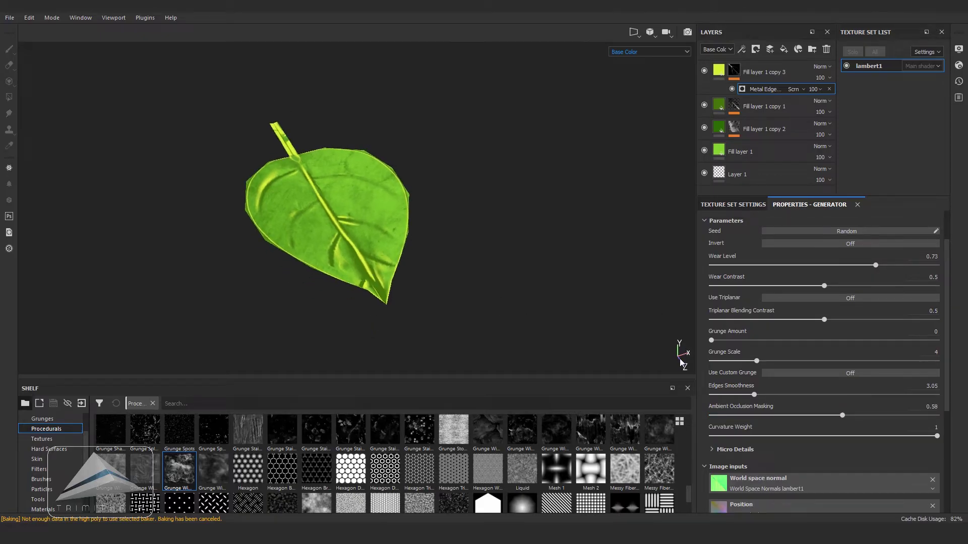
# - Add a new fill layer above the others and disable its height, roughness, metallic and normal channels
pyautogui.click(781, 51)
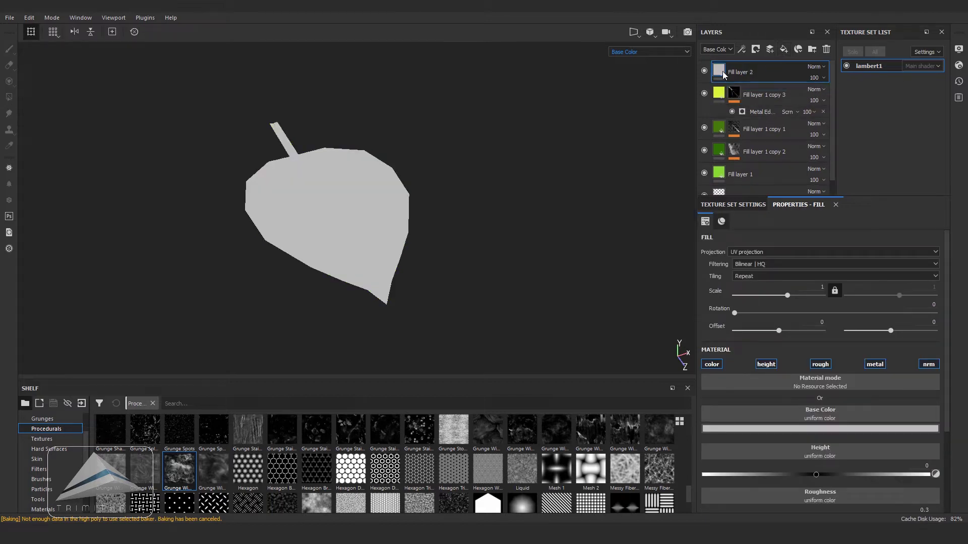
pyautogui.click(771, 367)
pyautogui.click(824, 366)
pyautogui.click(878, 365)
pyautogui.click(933, 364)
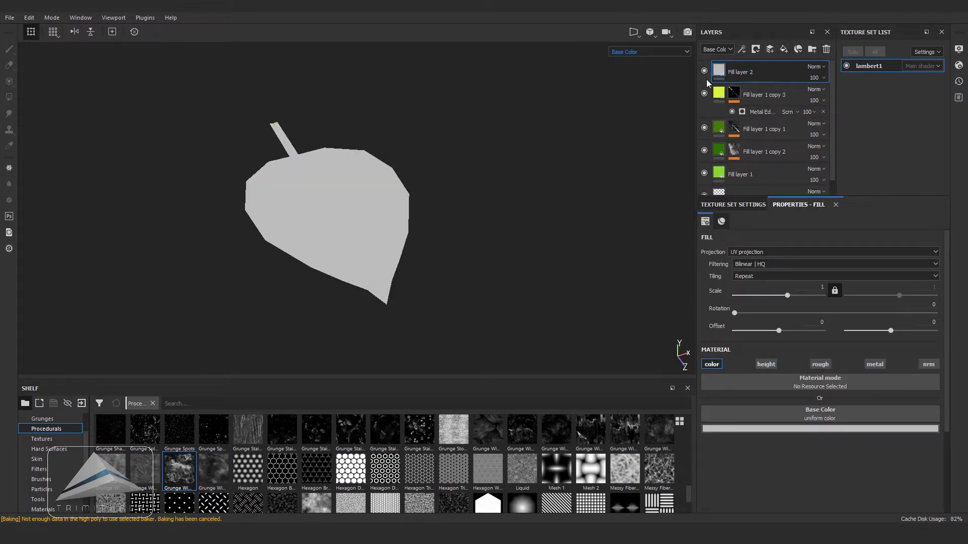
# - Set the new fill layer's base color to an orange-brown
pyautogui.click(832, 429)
pyautogui.moveTo(882, 395)
pyautogui.mouseDown()
pyautogui.moveTo(882, 387)
pyautogui.moveTo(882, 398)
pyautogui.mouseUp()
pyautogui.click(858, 359)
pyautogui.moveTo(858, 359); pyautogui.dragTo(860, 366)
pyautogui.moveTo(879, 398); pyautogui.dragTo(879, 401)
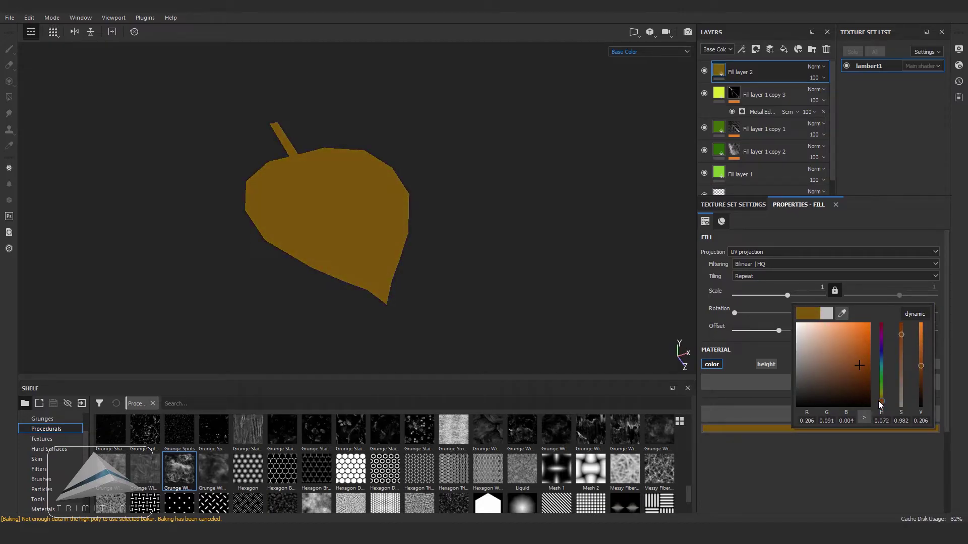
pyautogui.click(860, 357)
# - Add a black mask with a paint effect to the brown fill layer and enlarge the brush to 25.84
pyautogui.click(718, 69)
pyautogui.rightClick(718, 73)
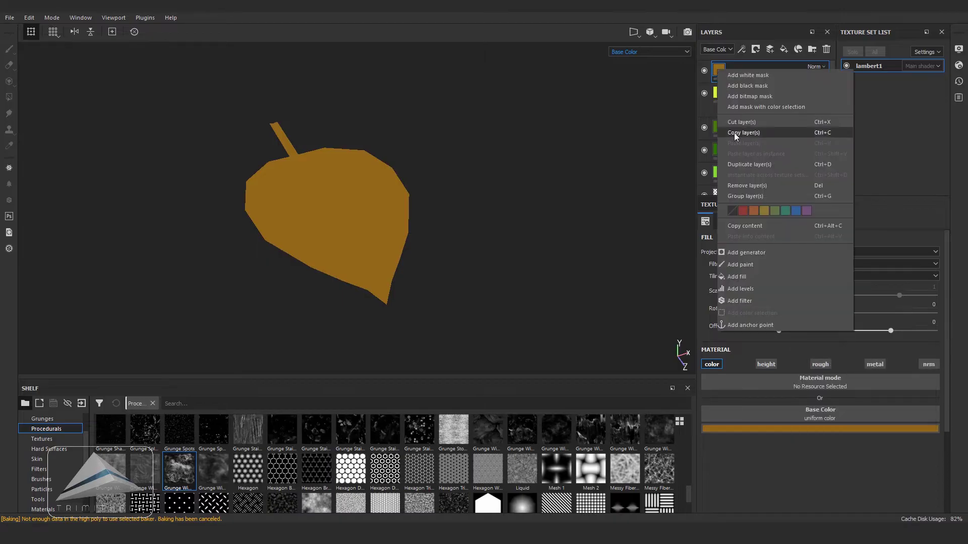
pyautogui.click(734, 132)
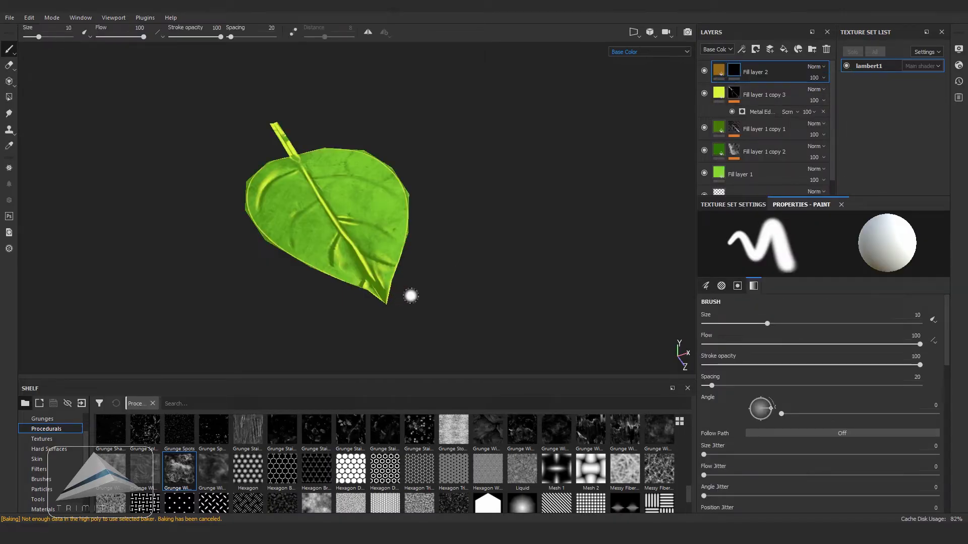
pyautogui.keyDown('ctrl'); pyautogui.moveTo(413, 291); pyautogui.dragTo(444, 292, button='right'); pyautogui.keyUp('ctrl')
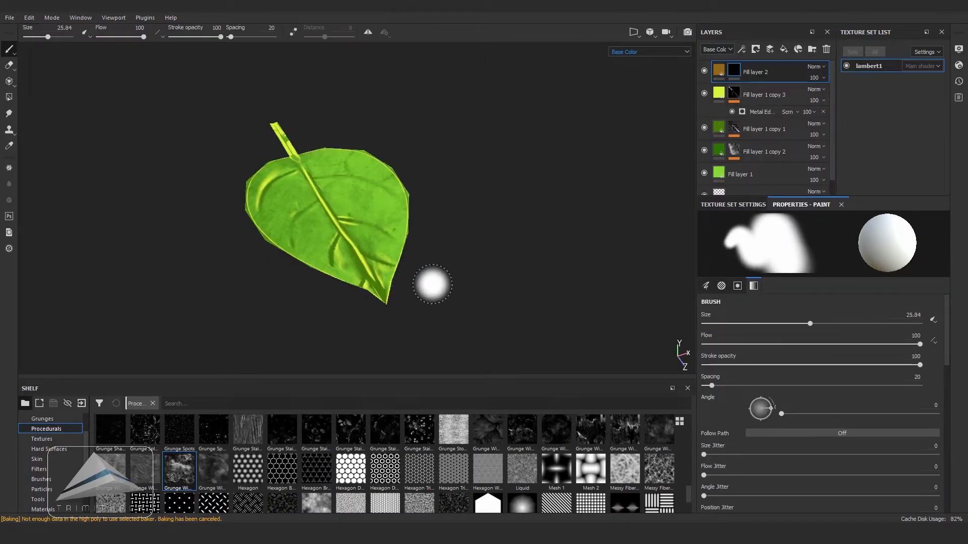
pyautogui.rightClick(734, 73)
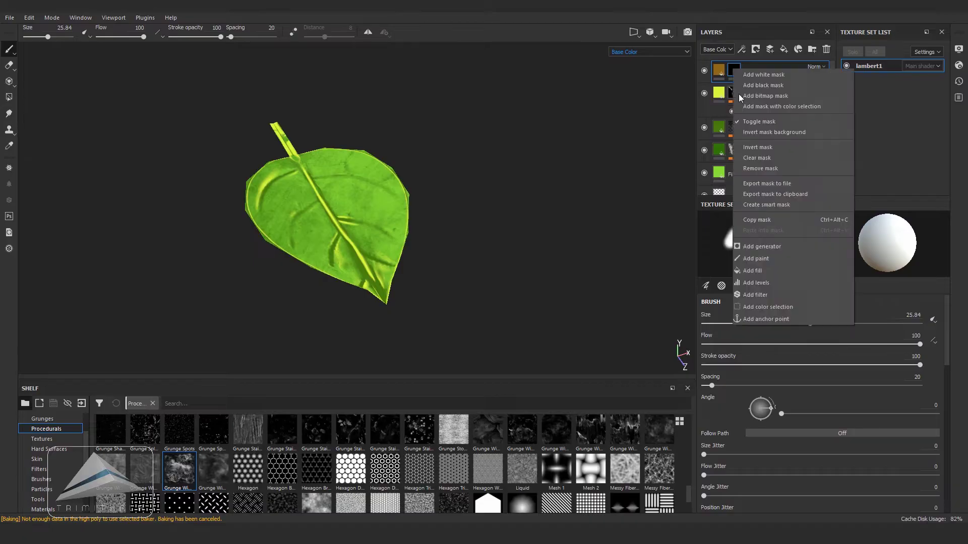
pyautogui.click(749, 258)
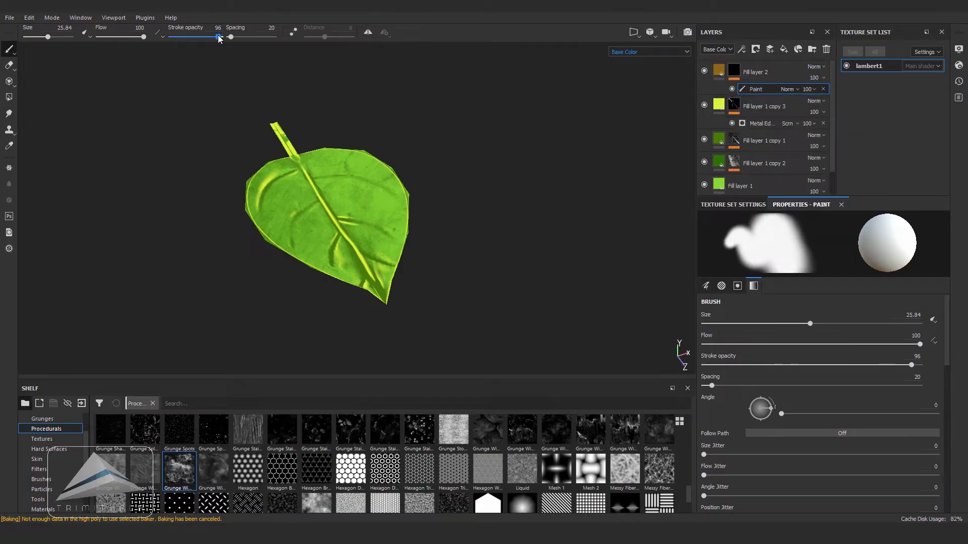
# - Lower the stroke opacity to 47, paint brown onto the leaf's tip through the mask, and view the full material
pyautogui.moveTo(221, 37); pyautogui.dragTo(194, 39)
pyautogui.keyDown('alt'); pyautogui.moveTo(469, 237); pyautogui.dragTo(461, 257); pyautogui.keyUp('alt')
pyautogui.moveTo(375, 316)
pyautogui.mouseDown()
pyautogui.moveTo(387, 338)
pyautogui.moveTo(391, 283)
pyautogui.moveTo(367, 318)
pyautogui.moveTo(346, 298)
pyautogui.moveTo(344, 319)
pyautogui.moveTo(365, 287)
pyautogui.mouseUp()
pyautogui.moveTo(519, 351)
pyautogui.keyDown('alt'); pyautogui.mouseDown()
pyautogui.moveTo(497, 281)
pyautogui.moveTo(345, 291)
pyautogui.moveTo(504, 307)
pyautogui.moveTo(322, 270)
pyautogui.mouseUp(); pyautogui.keyUp('alt')
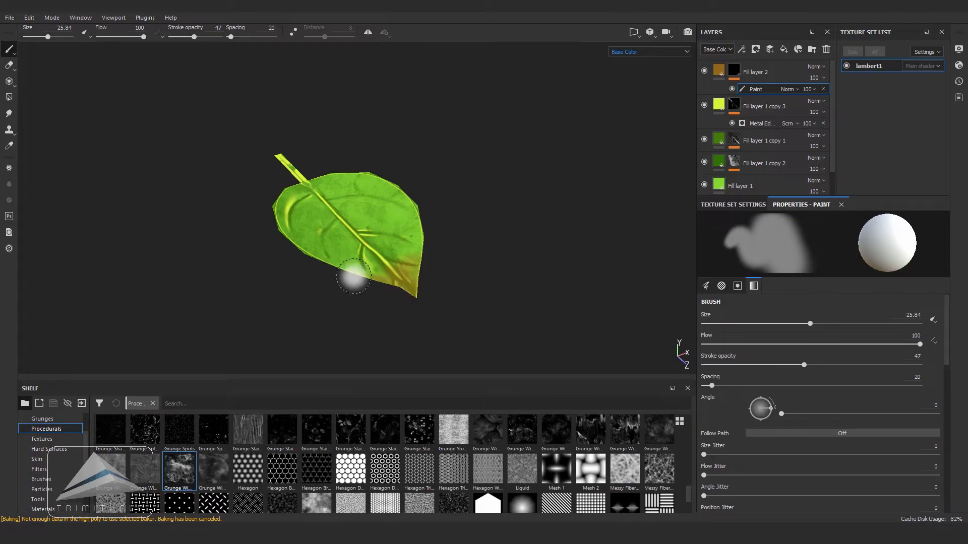
pyautogui.moveTo(489, 315)
pyautogui.keyDown('alt'); pyautogui.mouseDown()
pyautogui.moveTo(508, 309)
pyautogui.moveTo(443, 209)
pyautogui.moveTo(504, 262)
pyautogui.moveTo(335, 237)
pyautogui.moveTo(462, 227)
pyautogui.moveTo(493, 240)
pyautogui.moveTo(524, 269)
pyautogui.moveTo(430, 277)
pyautogui.moveTo(534, 324)
pyautogui.moveTo(503, 257)
pyautogui.moveTo(439, 229)
pyautogui.moveTo(479, 227)
pyautogui.moveTo(493, 268)
pyautogui.mouseUp(); pyautogui.keyUp('alt')
pyautogui.press('m')
# - Open the texture export settings and set the output format to jpeg
pyautogui.click(9, 18)
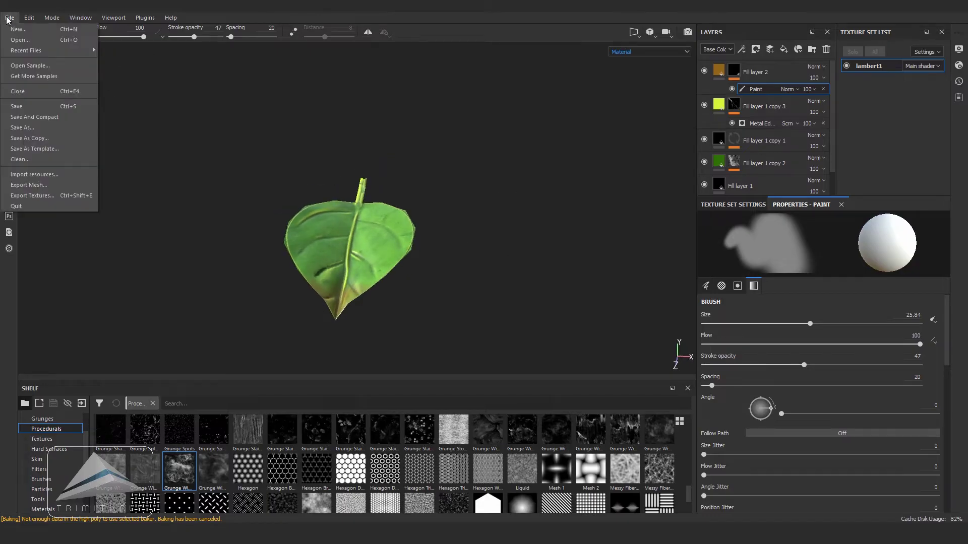
pyautogui.click(31, 196)
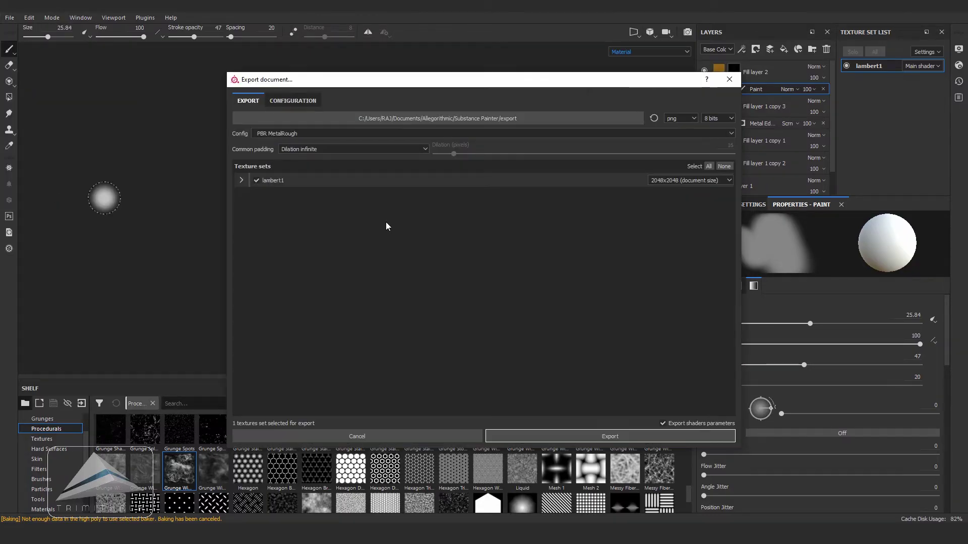
pyautogui.click(687, 119)
pyautogui.click(679, 141)
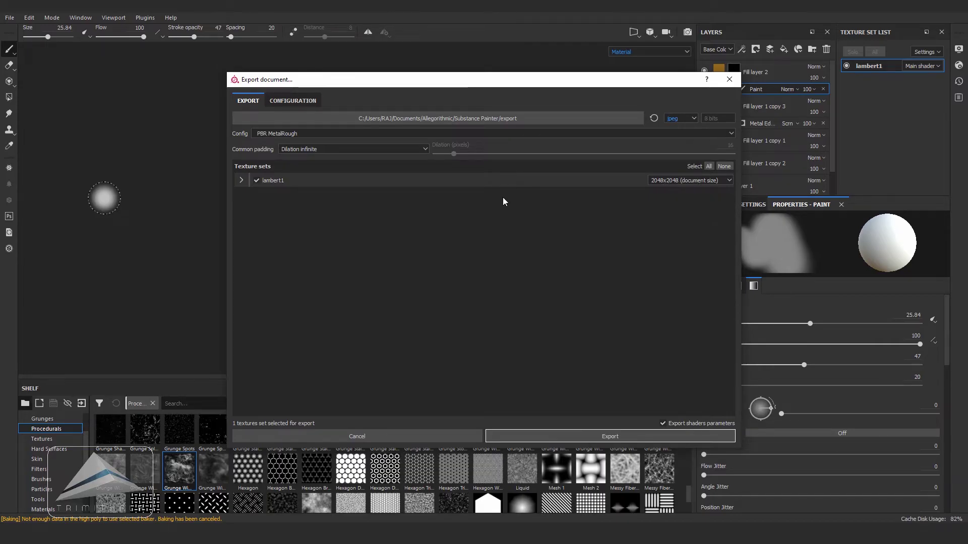
# - Export the textures, open the export folder, and delete the height, metallic, roughness and json files
pyautogui.click(608, 437)
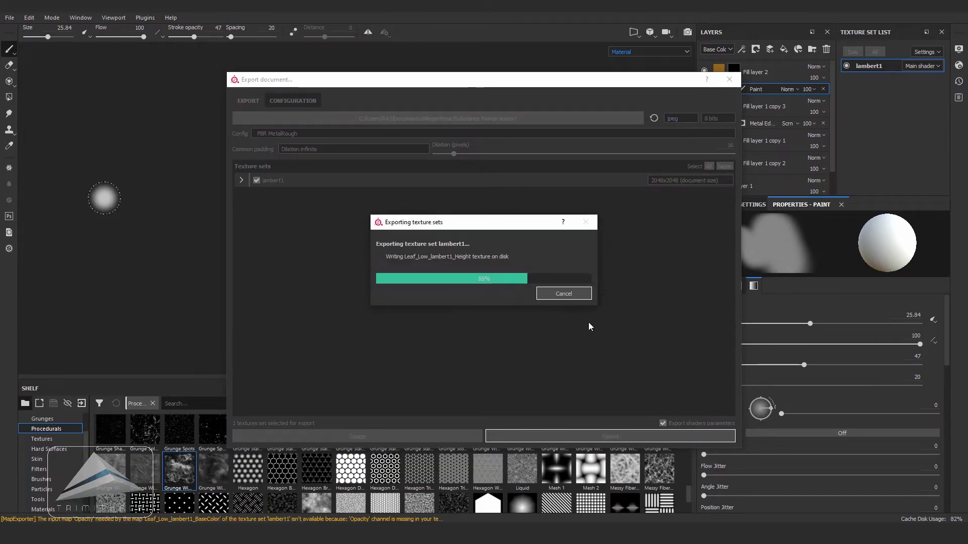
pyautogui.click(462, 275)
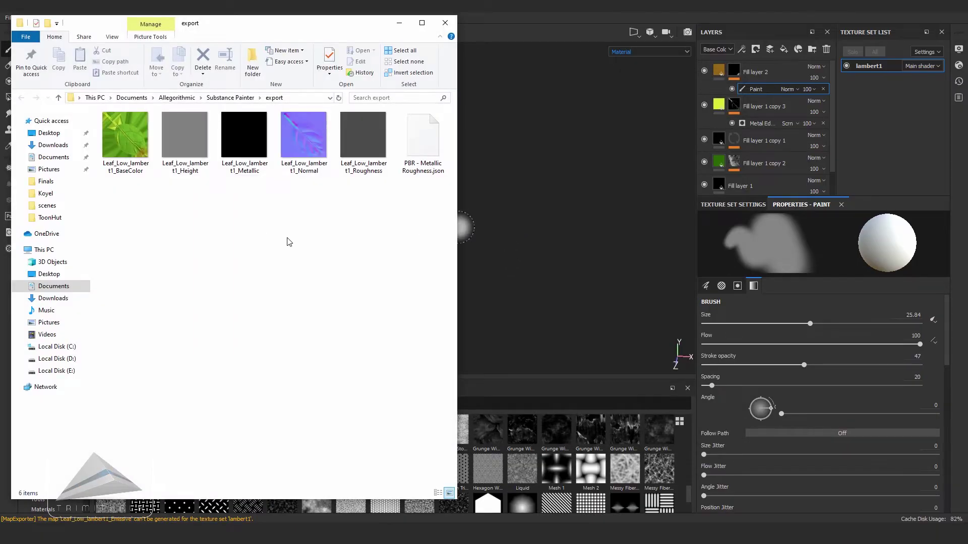
pyautogui.keyDown('ctrl'); pyautogui.click(244, 141); pyautogui.keyUp('ctrl')
pyautogui.keyDown('ctrl'); pyautogui.click(423, 144); pyautogui.keyUp('ctrl')
pyautogui.keyDown('ctrl'); pyautogui.click(363, 141); pyautogui.keyUp('ctrl')
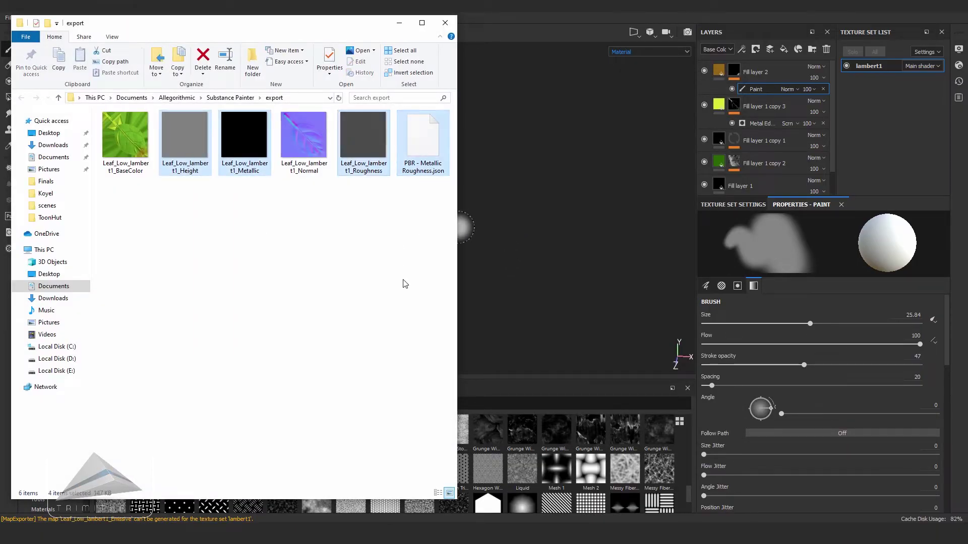
pyautogui.press('Delete')
pyautogui.click(197, 151)
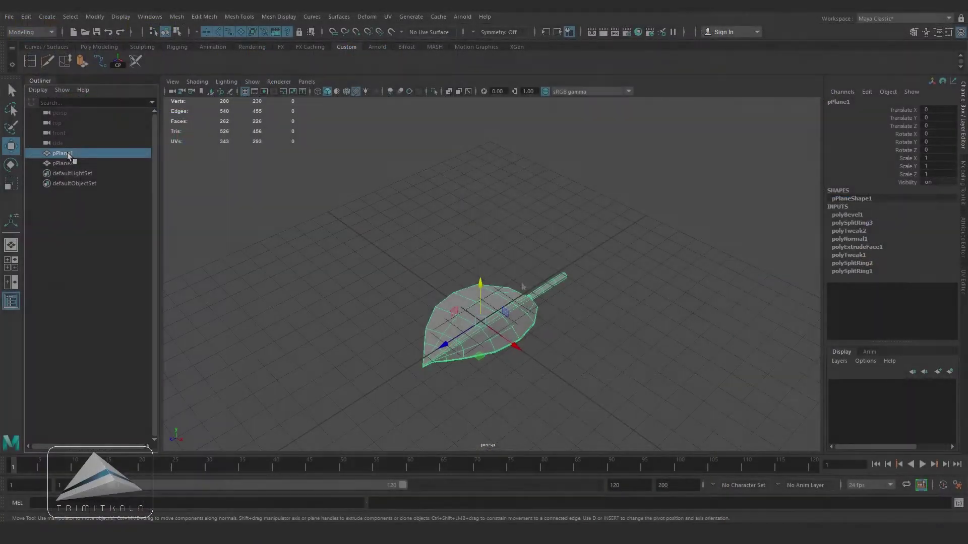
# - In Maya, hide the high-poly leaf pPlane1 and select the low-poly leaf pPlane2
pyautogui.hotkey('ctrl', 'h')
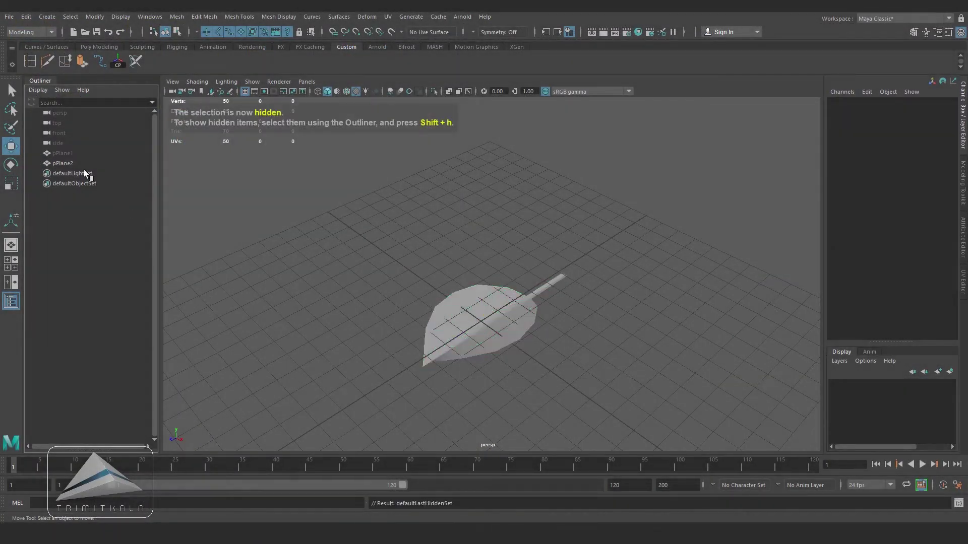
pyautogui.click(76, 163)
pyautogui.keyDown('alt'); pyautogui.moveTo(449, 388); pyautogui.dragTo(361, 141); pyautogui.keyUp('alt')
# - Open the Hypershade and create an aiStandardSurface material
pyautogui.click(279, 17)
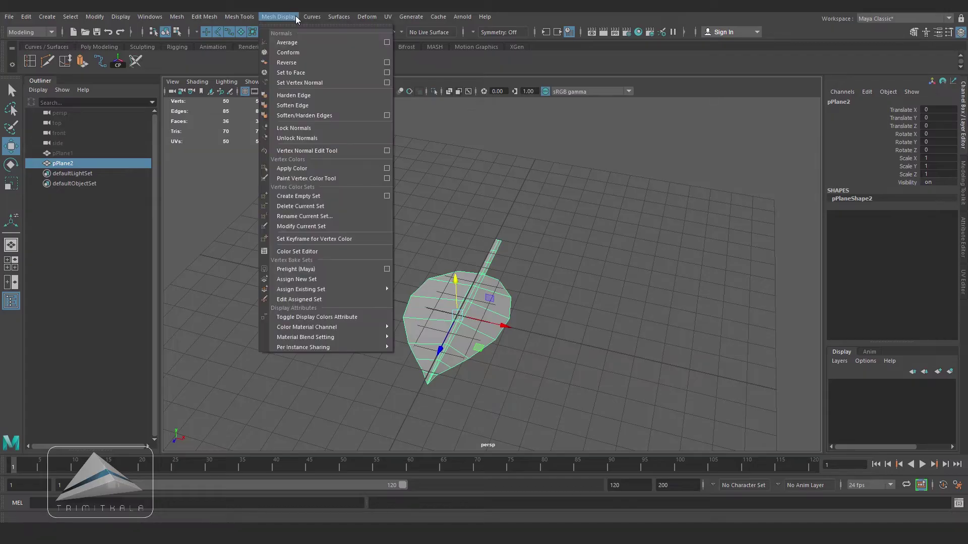
pyautogui.press('Escape')
pyautogui.click(368, 17)
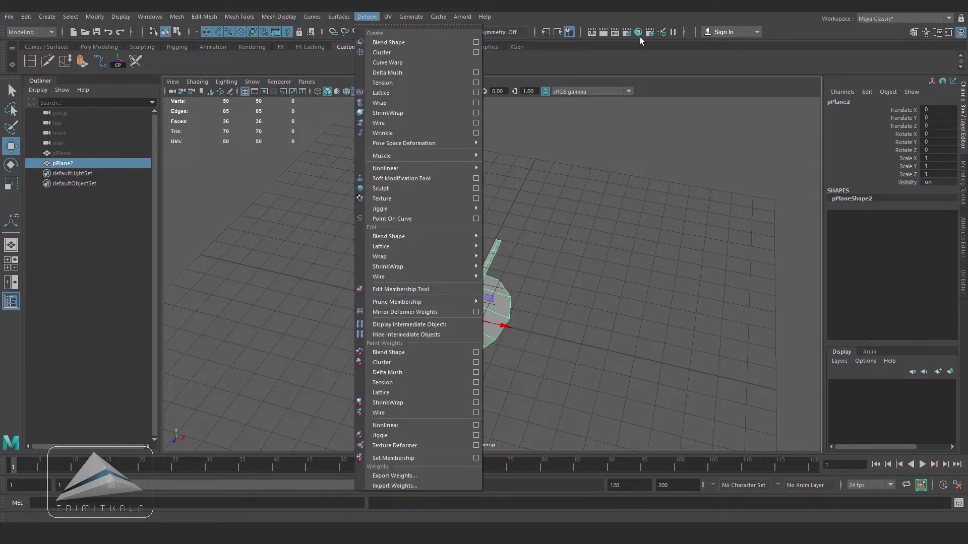
pyautogui.click(638, 31)
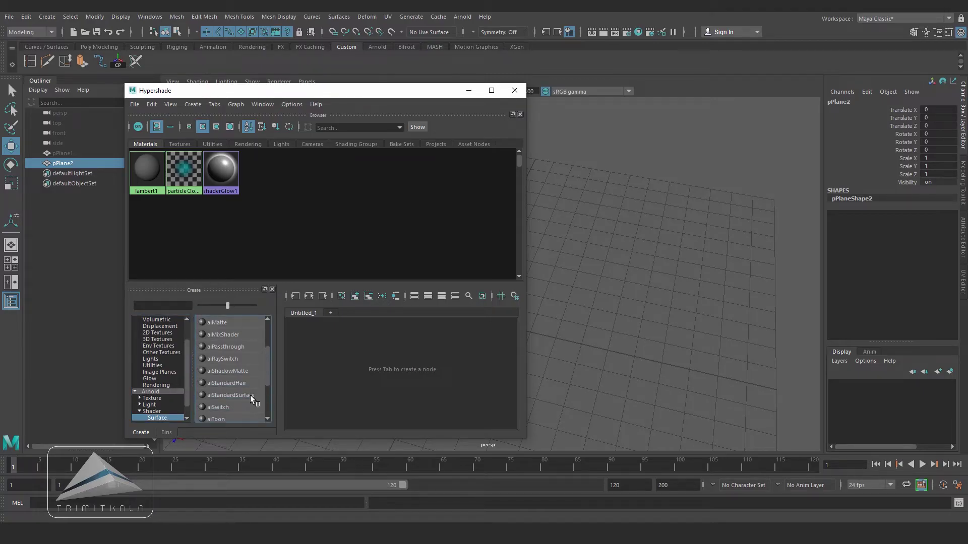
pyautogui.click(250, 395)
pyautogui.scroll(4, 423, 352)
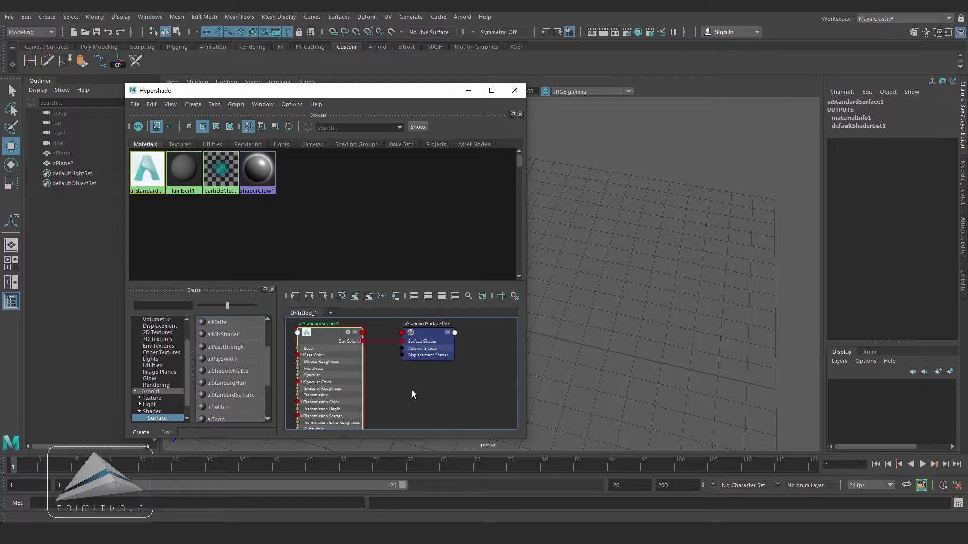
# - Collapse the aiStandardSurface node, move the Hypershade aside, and assign the material to the low-poly leaf
pyautogui.click(355, 332)
pyautogui.moveTo(397, 92); pyautogui.dragTo(132, 101)
pyautogui.click(437, 312)
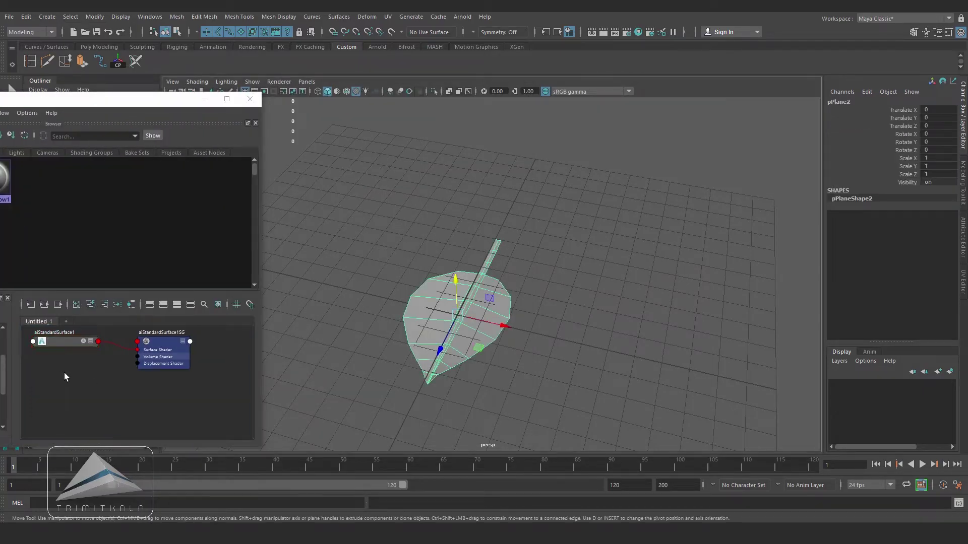
pyautogui.moveTo(89, 343); pyautogui.dragTo(60, 341, button='right')
pyautogui.click(90, 315)
# - Connect a file texture to the material's base color and load Leaf_Low_lambert1_BaseColor.jpg into it
pyautogui.click(64, 344)
pyautogui.click(963, 237)
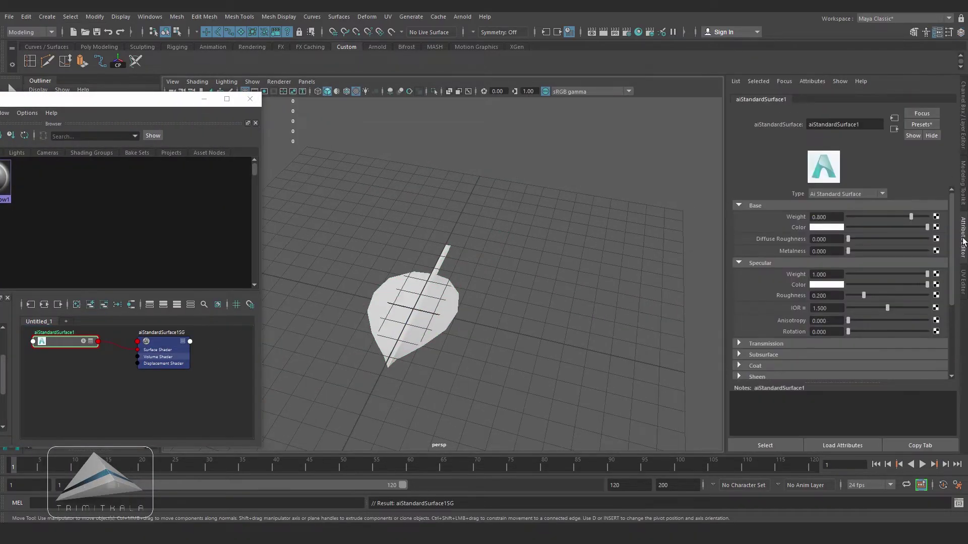
pyautogui.click(936, 227)
pyautogui.click(418, 270)
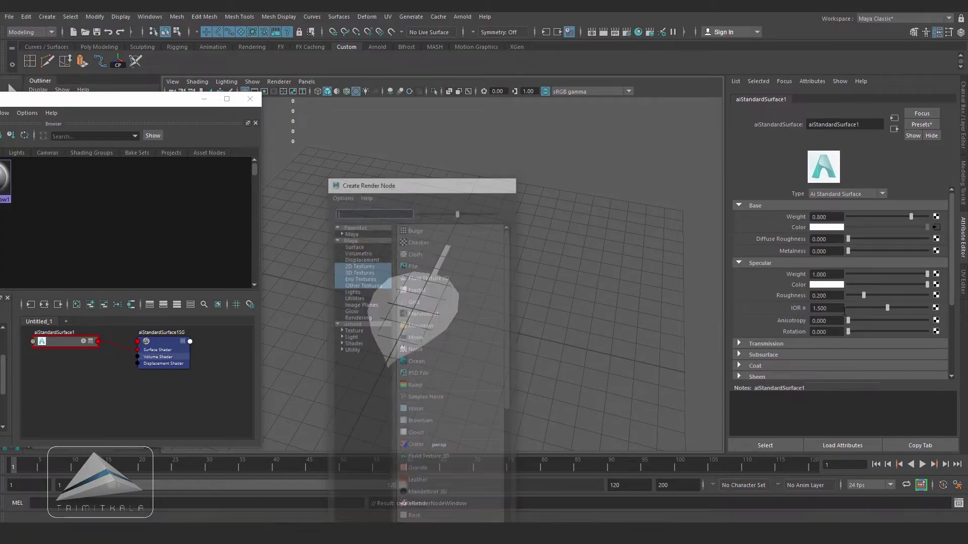
pyautogui.click(937, 237)
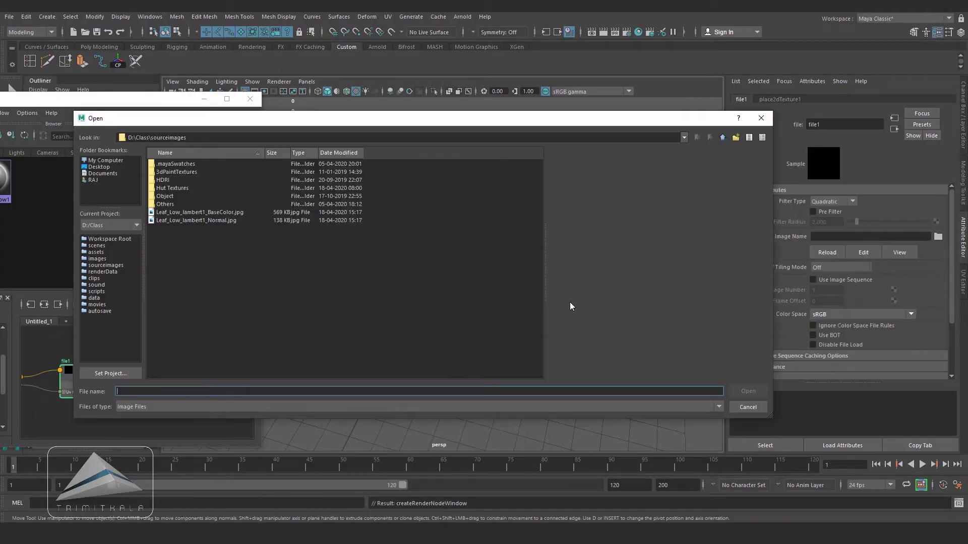
pyautogui.click(217, 213)
pyautogui.click(748, 392)
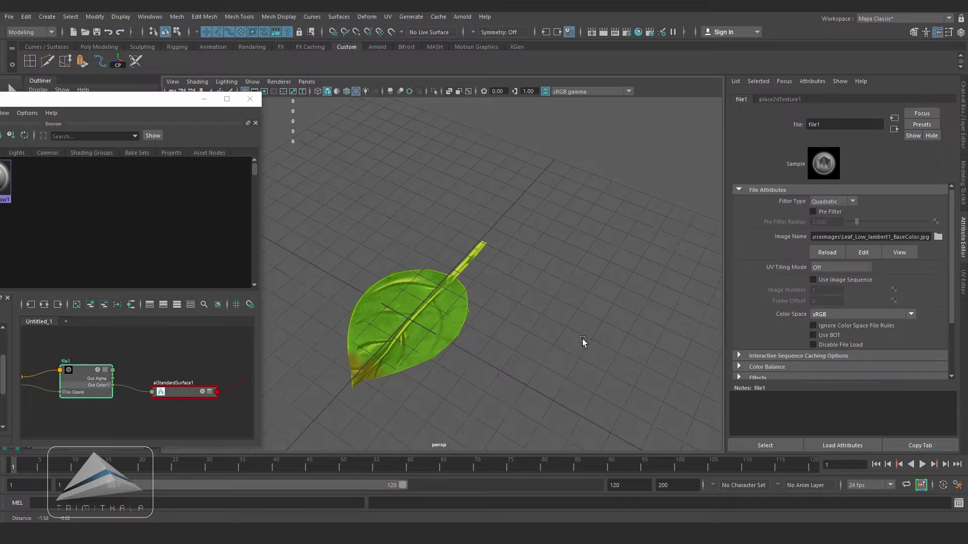
# - Connect a file texture to the material's bump mapping under Geometry and load Leaf_Low_lambert1_Normal.jpg
pyautogui.click(894, 130)
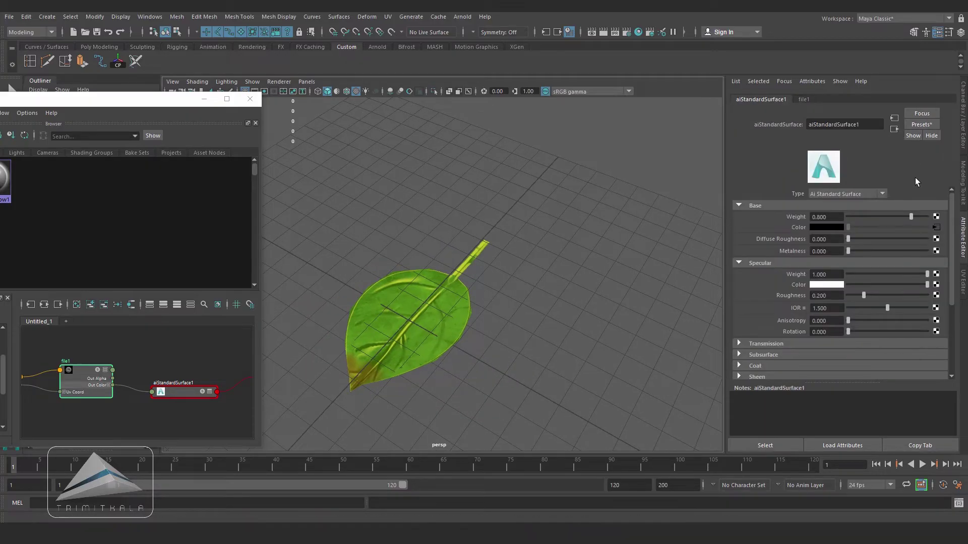
pyautogui.scroll(-5, 817, 367)
pyautogui.click(762, 296)
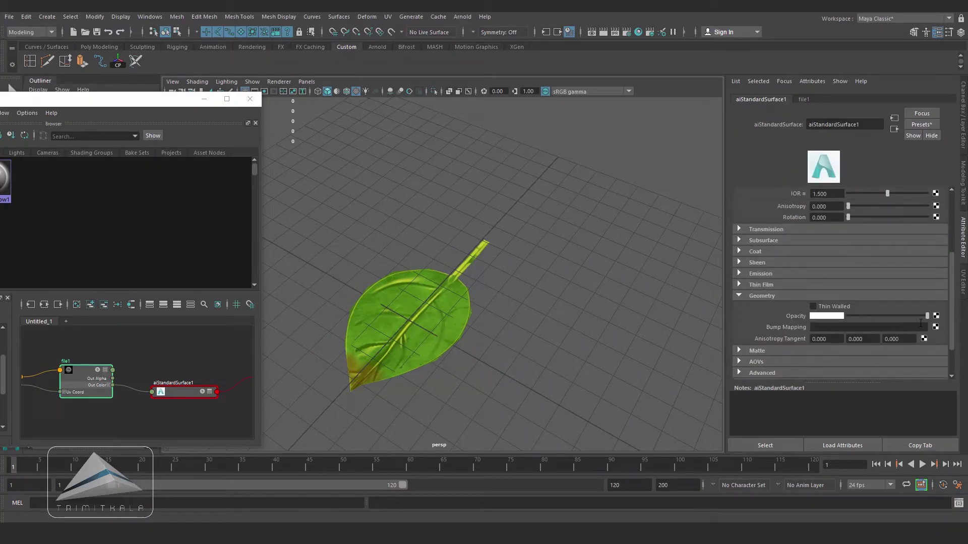
pyautogui.click(936, 327)
pyautogui.click(415, 265)
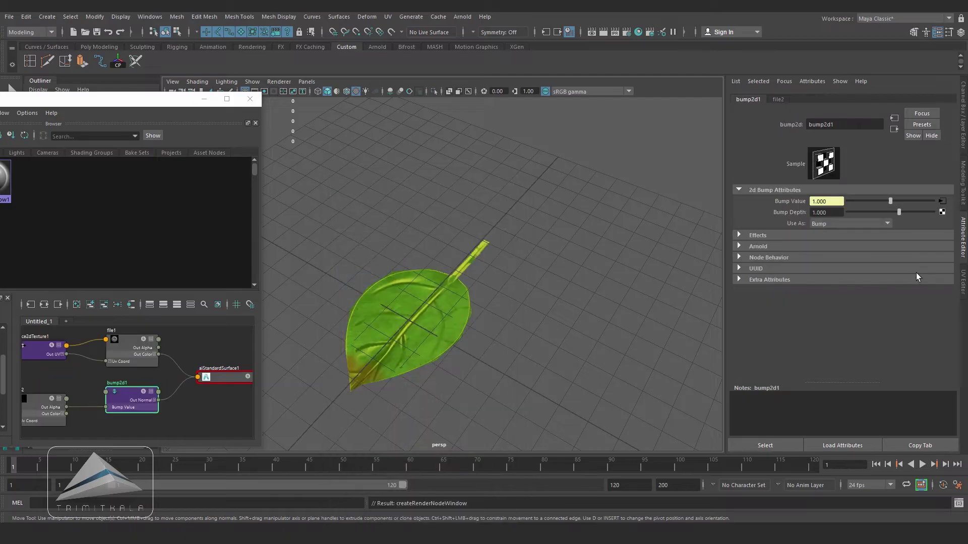
pyautogui.click(938, 237)
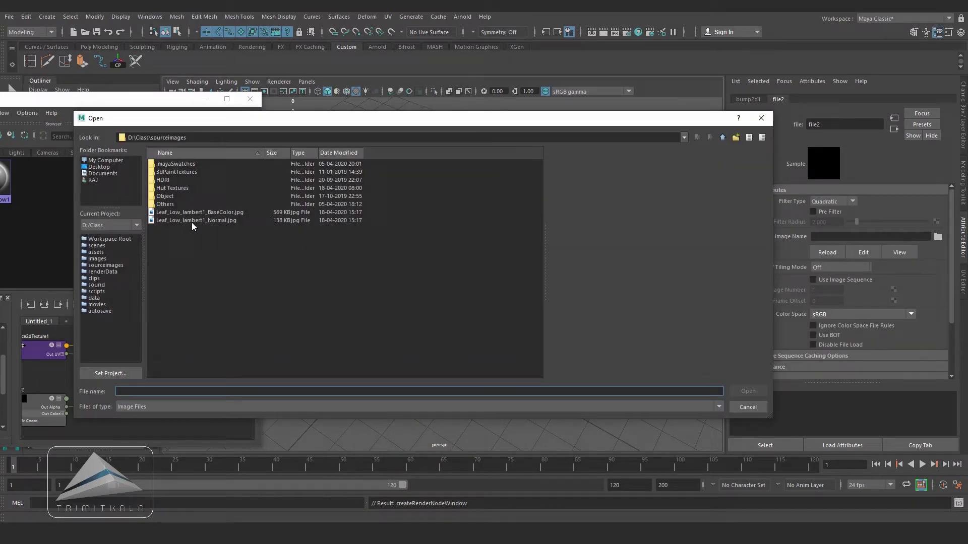
pyautogui.click(196, 218)
pyautogui.click(749, 388)
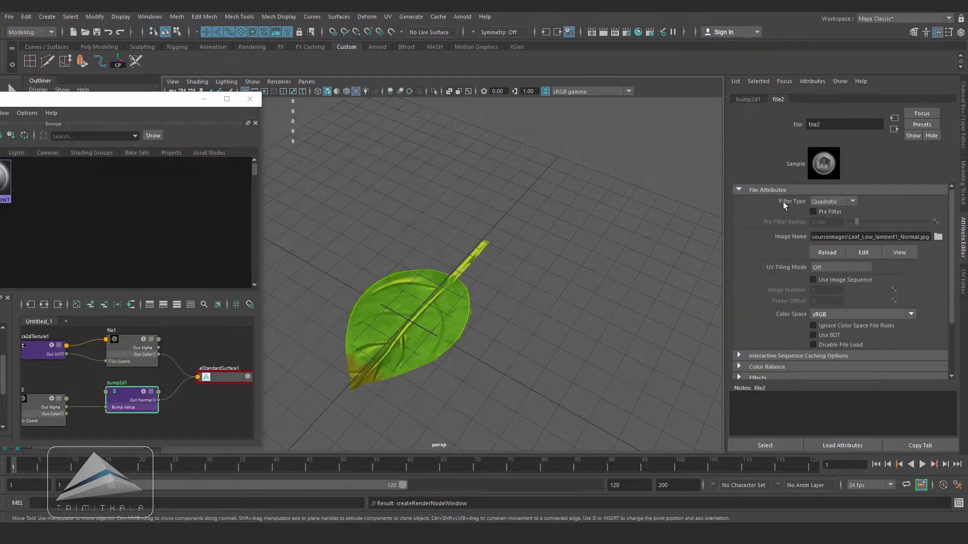
# - Set the bump2d node's bump depth to 0.200 and check the leaf in shaded and textured display
pyautogui.click(748, 99)
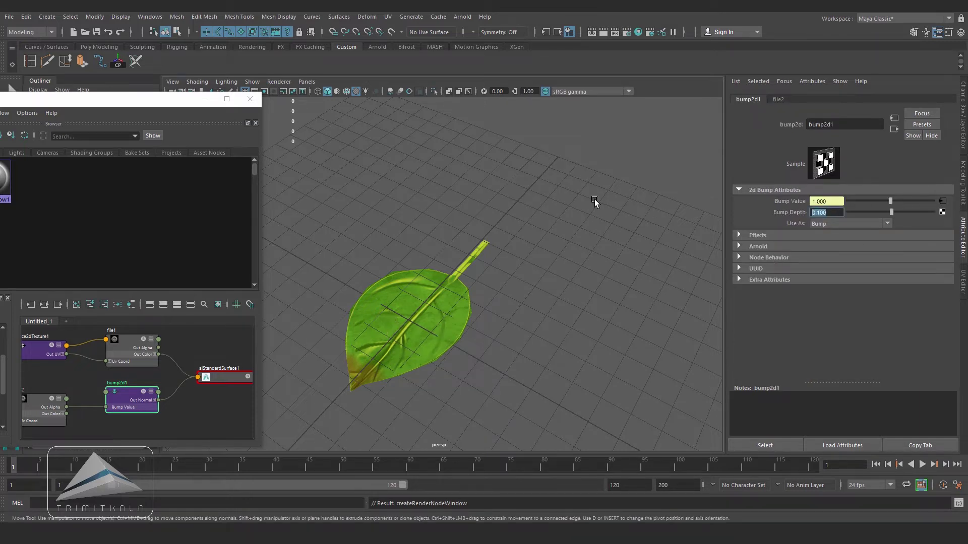
pyautogui.keyDown('alt'); pyautogui.moveTo(503, 334); pyautogui.dragTo(543, 329, button='right'); pyautogui.keyUp('alt')
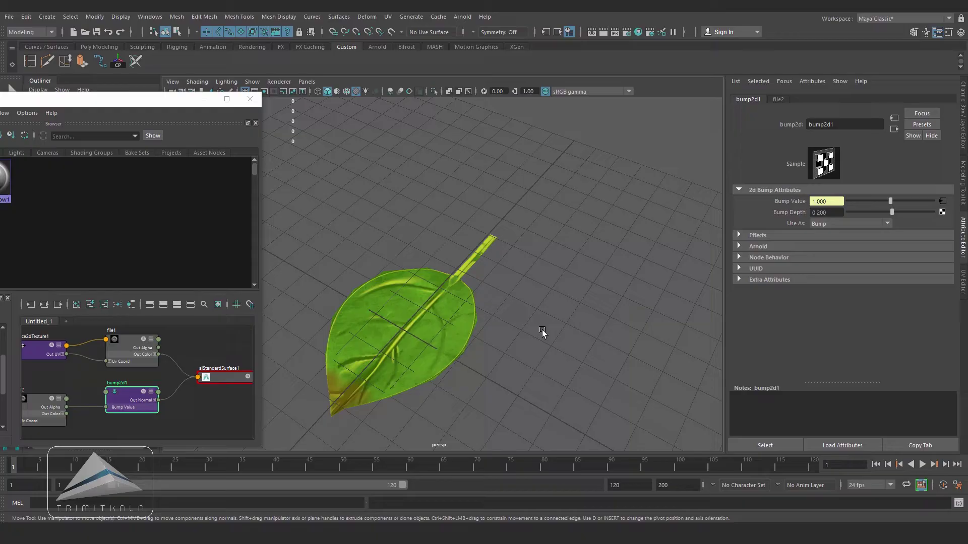
pyautogui.click(542, 329)
pyautogui.press('5')
pyautogui.press('6')
pyautogui.scroll(-3, 542, 329)
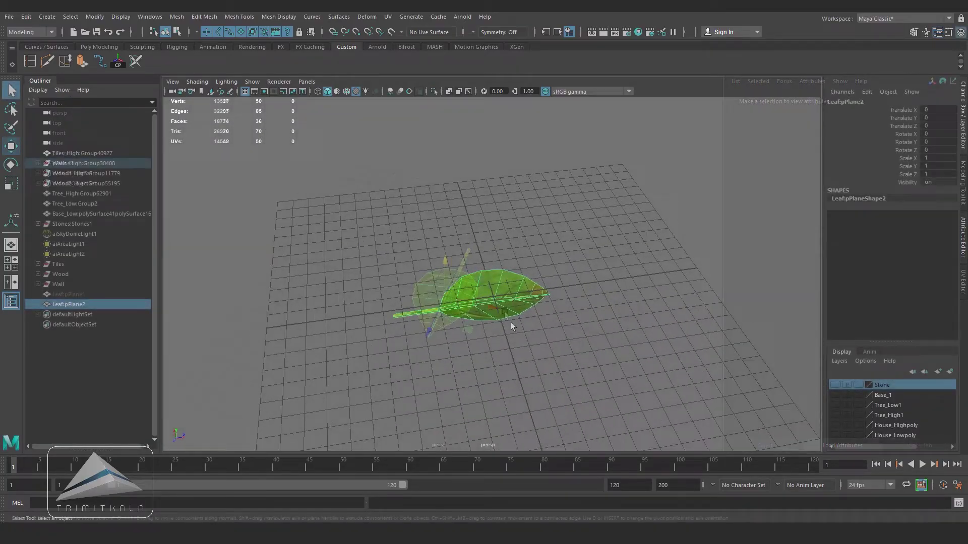
# - In the house scene, move the imported leaf Leaf:pPlane2 off to the side of the grid
pyautogui.keyDown('alt'); pyautogui.moveTo(510, 322); pyautogui.dragTo(508, 355); pyautogui.keyUp('alt')
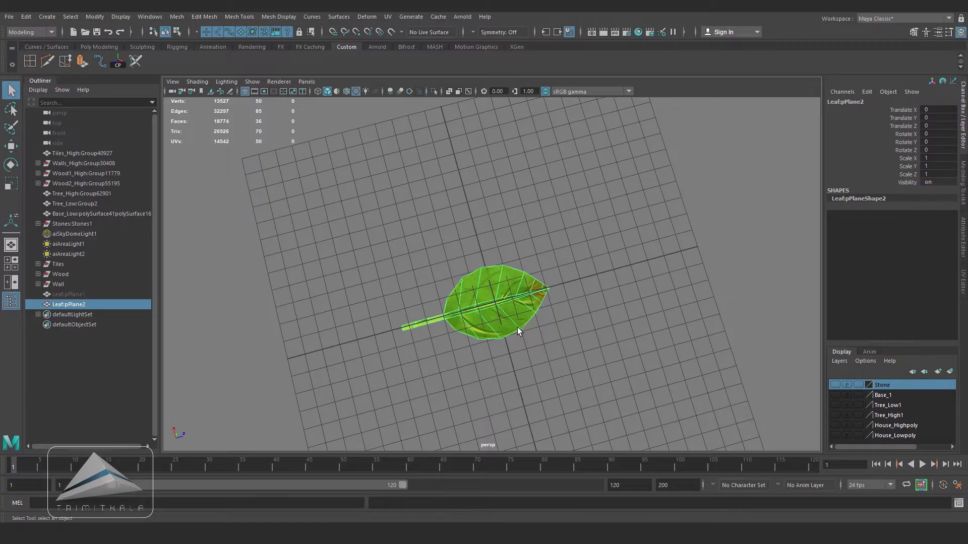
pyautogui.scroll(-3, 519, 331)
pyautogui.press('w')
pyautogui.moveTo(454, 177); pyautogui.dragTo(443, 112)
pyautogui.moveTo(480, 325)
pyautogui.keyDown('alt'); pyautogui.mouseDown()
pyautogui.moveTo(519, 312)
pyautogui.moveTo(540, 322)
pyautogui.moveTo(464, 328)
pyautogui.mouseUp(); pyautogui.keyUp('alt')
pyautogui.scroll(3, 542, 328)
# - Duplicate the leaf, move the copy near the grid's centre, and scale it uniformly to 0.35
pyautogui.hotkey('ctrl', 'd')
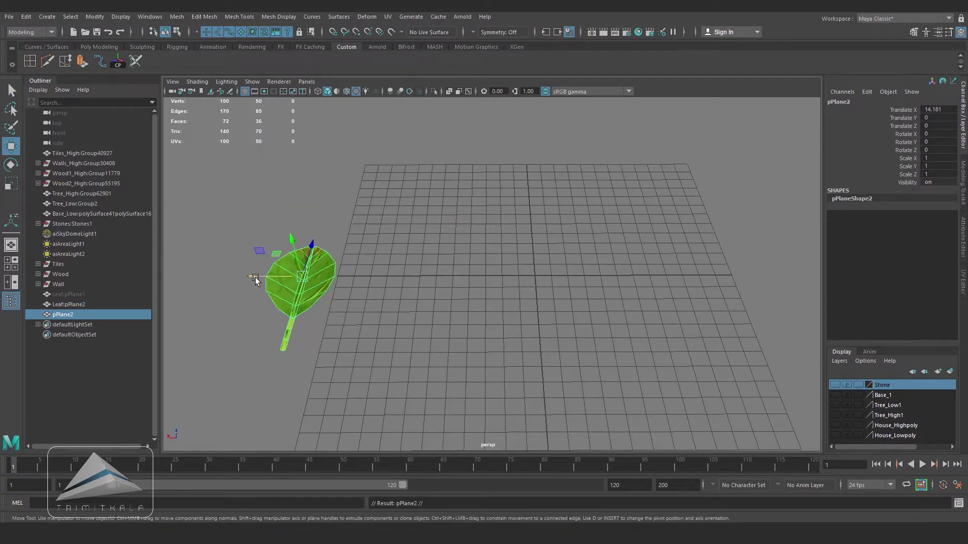
pyautogui.moveTo(254, 277); pyautogui.dragTo(478, 278)
pyautogui.keyDown('alt'); pyautogui.moveTo(529, 343); pyautogui.dragTo(500, 316); pyautogui.keyUp('alt')
pyautogui.press('r')
pyautogui.moveTo(500, 316); pyautogui.dragTo(457, 340, button='middle')
pyautogui.keyDown('alt'); pyautogui.moveTo(584, 253); pyautogui.dragTo(514, 237); pyautogui.keyUp('alt')
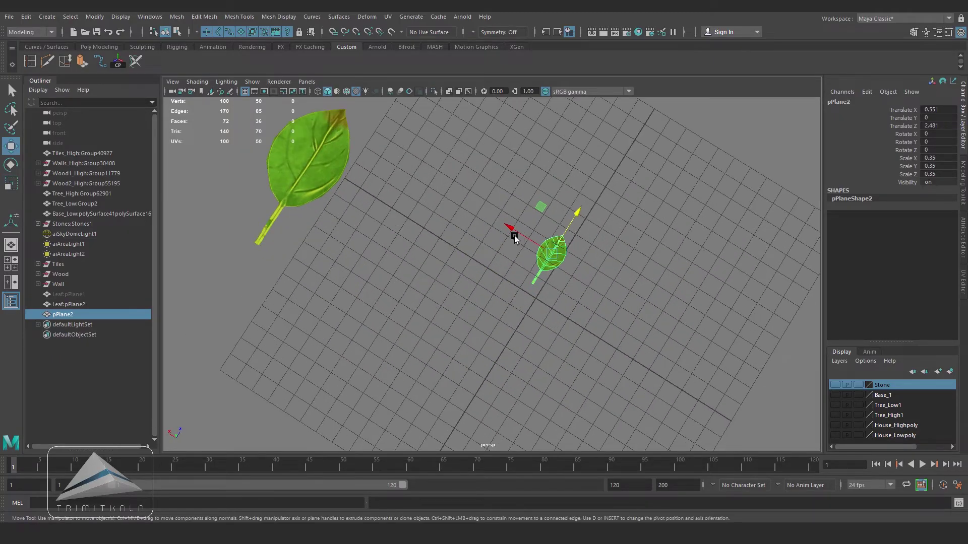
# - Move the small leaf's pivot to the free end of its stem
pyautogui.keyDown('alt'); pyautogui.moveTo(529, 292); pyautogui.dragTo(495, 283, button='middle'); pyautogui.keyUp('alt')
pyautogui.keyDown('alt'); pyautogui.moveTo(495, 283); pyautogui.dragTo(731, 353, button='right'); pyautogui.keyUp('alt')
pyautogui.keyDown('alt'); pyautogui.moveTo(601, 290); pyautogui.dragTo(599, 312, button='middle'); pyautogui.keyUp('alt')
pyautogui.press('d')
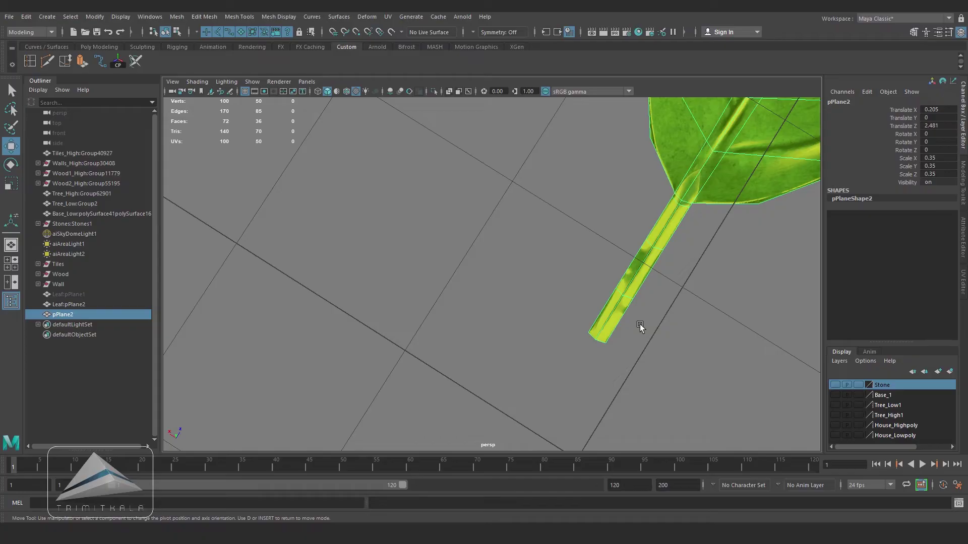
pyautogui.click(599, 337)
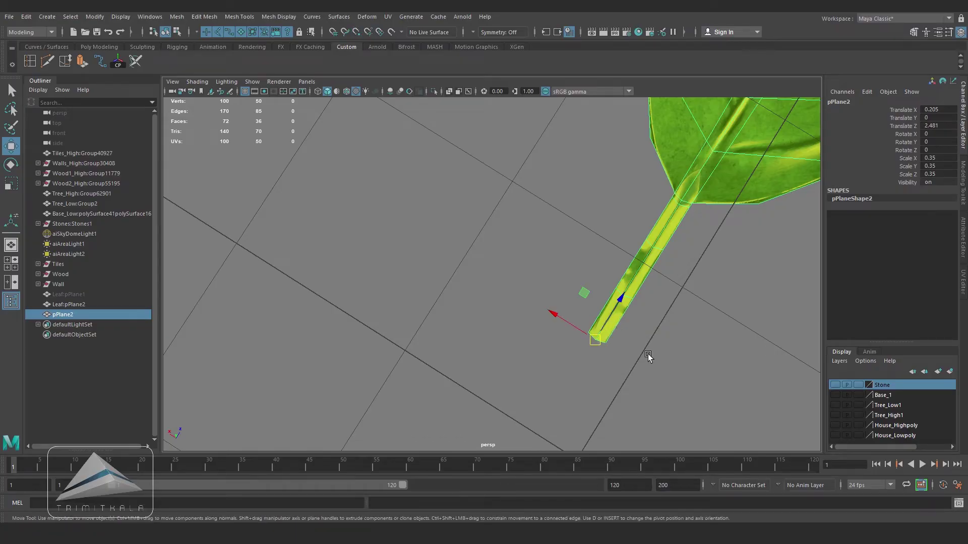
# - In the top view, duplicate the small leaf and rotate the copy around the stem-end pivot
pyautogui.scroll(-5, 412, 297)
pyautogui.keyDown('alt'); pyautogui.moveTo(411, 298); pyautogui.dragTo(353, 287, button='right'); pyautogui.keyUp('alt')
pyautogui.keyDown('alt'); pyautogui.moveTo(520, 353); pyautogui.dragTo(497, 331); pyautogui.keyUp('alt')
pyautogui.press('space')
pyautogui.keyDown('alt'); pyautogui.moveTo(605, 327); pyautogui.dragTo(937, 313, button='right'); pyautogui.keyUp('alt')
pyautogui.keyDown('alt'); pyautogui.moveTo(938, 307); pyautogui.dragTo(475, 316, button='middle'); pyautogui.keyUp('alt')
pyautogui.scroll(6, 475, 317)
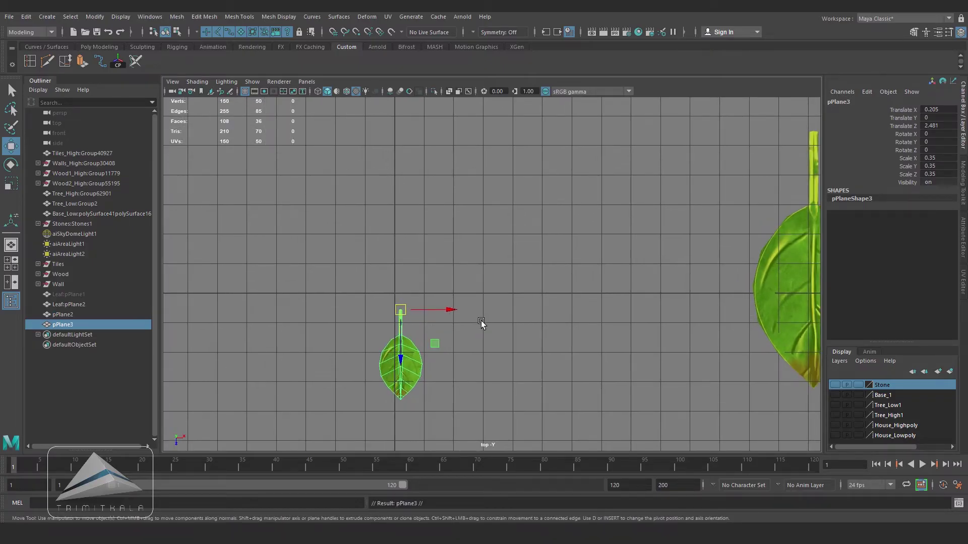
pyautogui.press('e')
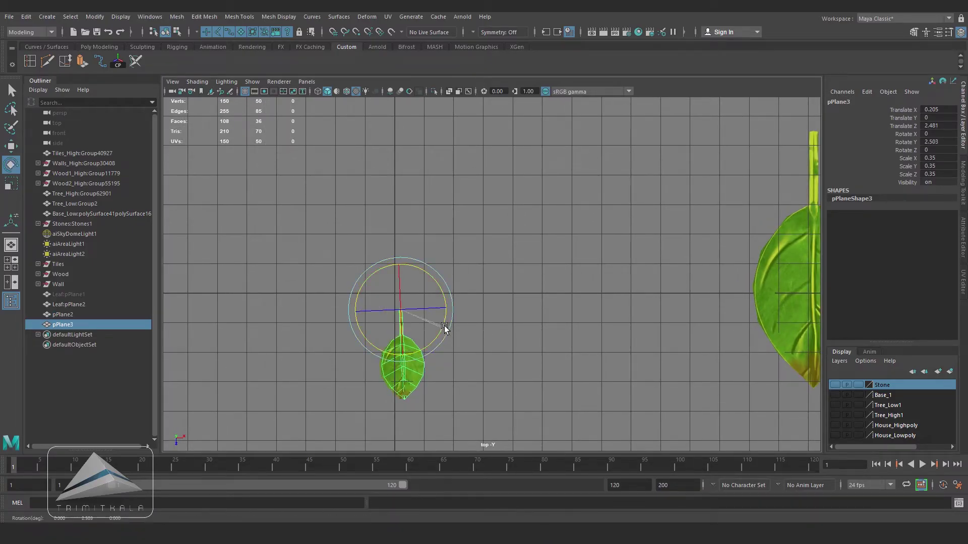
pyautogui.moveTo(458, 282); pyautogui.dragTo(457, 273)
# - Add further rotated copies around the shared stem end to complete a ring of six leaves
pyautogui.hotkey('ctrl', 'd')
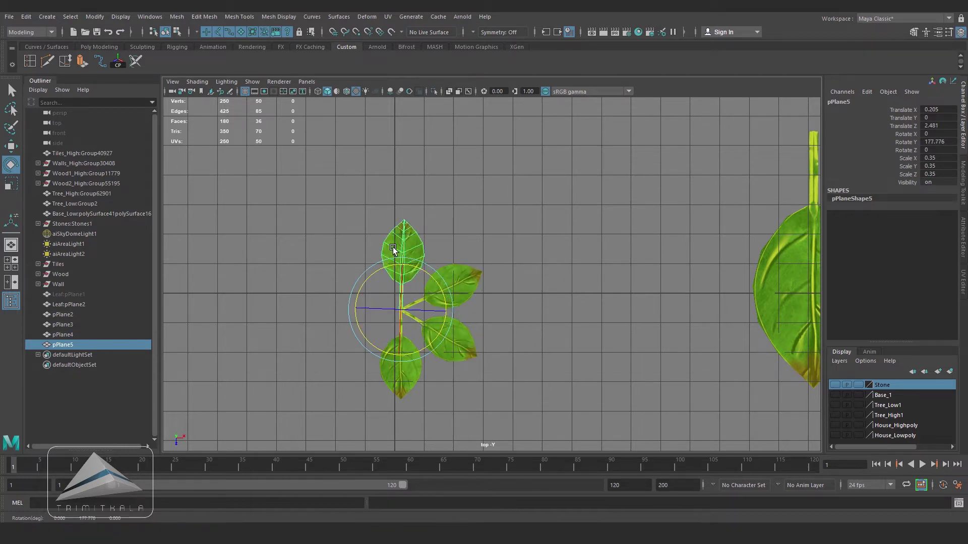
pyautogui.moveTo(383, 263); pyautogui.dragTo(368, 303)
pyautogui.hotkey('ctrl', 'd')
pyautogui.click(394, 384)
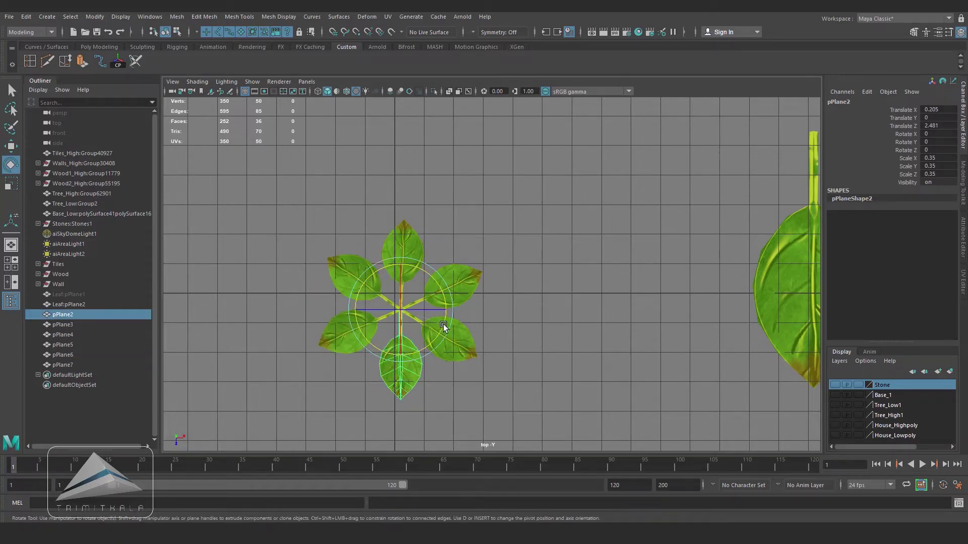
# - Return to the perspective view and delete the sky dome light
pyautogui.press('space')
pyautogui.press('space')
pyautogui.click(580, 275)
pyautogui.keyDown('alt'); pyautogui.moveTo(580, 274); pyautogui.dragTo(719, 200); pyautogui.keyUp('alt')
pyautogui.press('Delete')
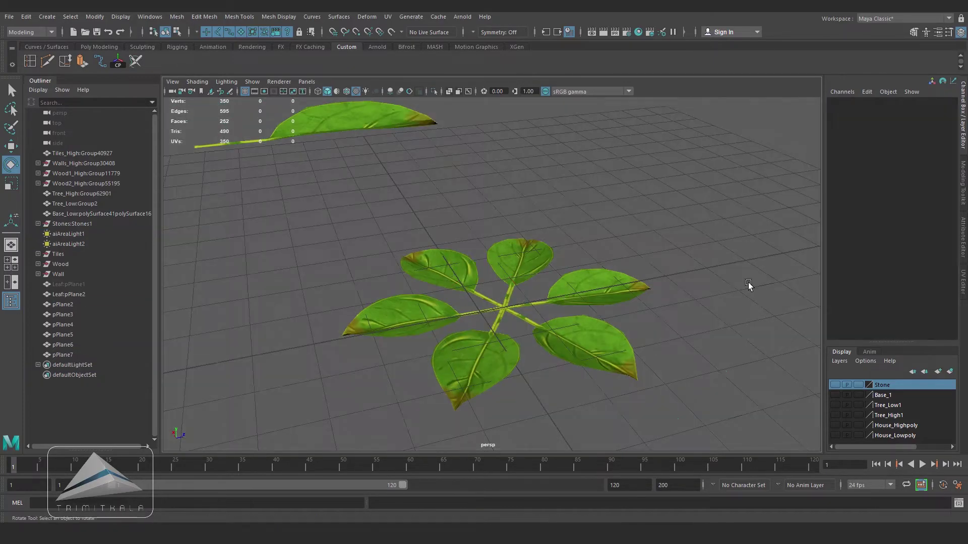
# - Select all six small leaves of the ring and combine them into a single mesh
pyautogui.scroll(-3, 542, 267)
pyautogui.keyDown('alt'); pyautogui.moveTo(543, 268); pyautogui.dragTo(508, 249, button='middle'); pyautogui.keyUp('alt')
pyautogui.keyDown('alt'); pyautogui.moveTo(509, 249); pyautogui.dragTo(615, 298, button='right'); pyautogui.keyUp('alt')
pyautogui.keyDown('alt'); pyautogui.moveTo(615, 297); pyautogui.dragTo(612, 361); pyautogui.keyUp('alt')
pyautogui.click(534, 330)
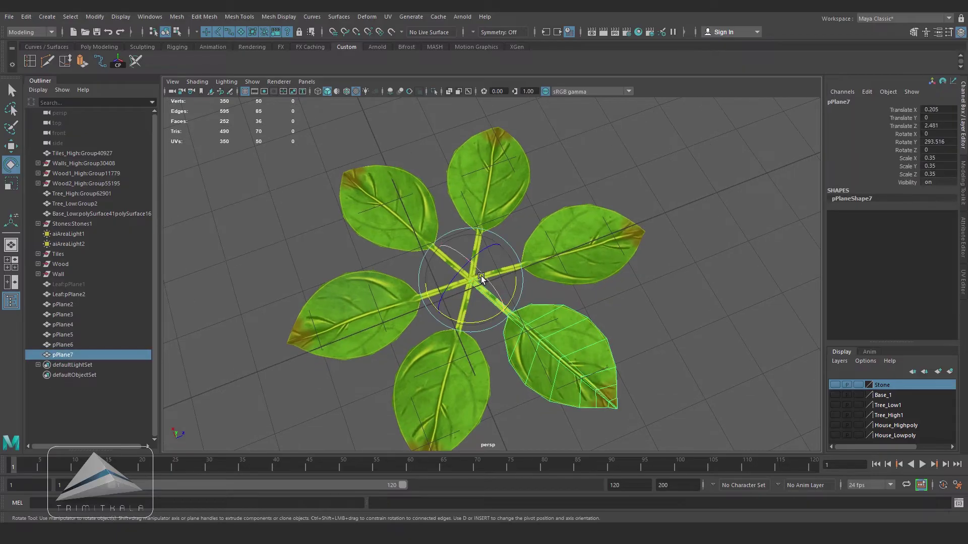
pyautogui.moveTo(355, 204)
pyautogui.mouseDown()
pyautogui.moveTo(605, 337)
pyautogui.moveTo(352, 199)
pyautogui.mouseUp()
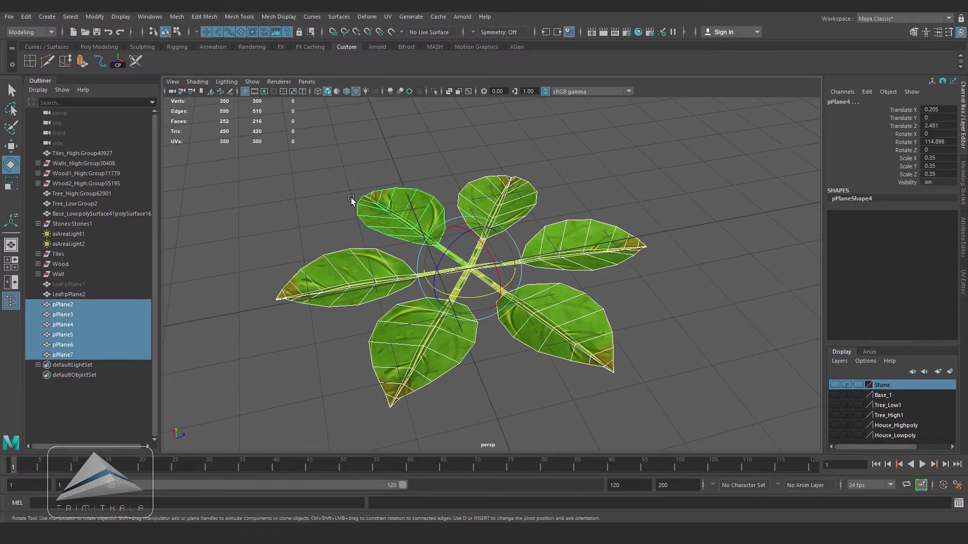
pyautogui.click(204, 17)
pyautogui.moveTo(169, 17)
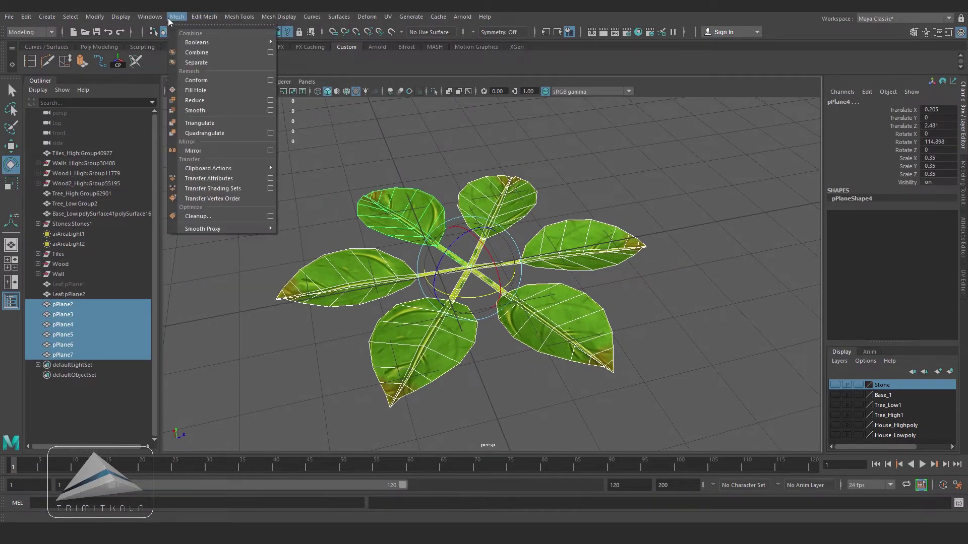
pyautogui.click(204, 52)
# - Pull the vertices at the shared stem junction down using soft selection with an adjusted falloff, so the stems curve
pyautogui.scroll(3, 391, 199)
pyautogui.moveTo(465, 262); pyautogui.dragTo(431, 252, button='right')
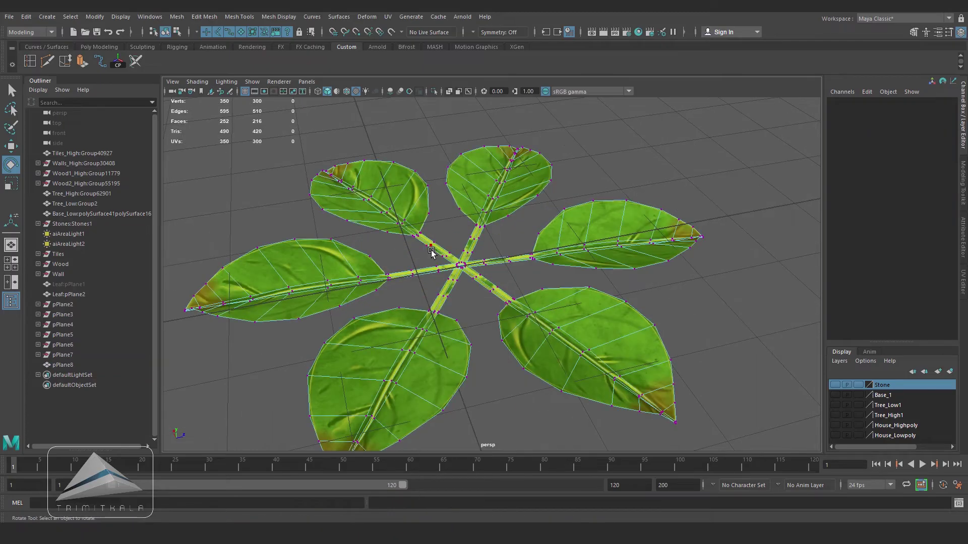
pyautogui.moveTo(470, 272); pyautogui.dragTo(471, 273)
pyautogui.keyDown('alt'); pyautogui.moveTo(479, 285); pyautogui.dragTo(503, 273); pyautogui.keyUp('alt')
pyautogui.press('b')
pyautogui.press('w')
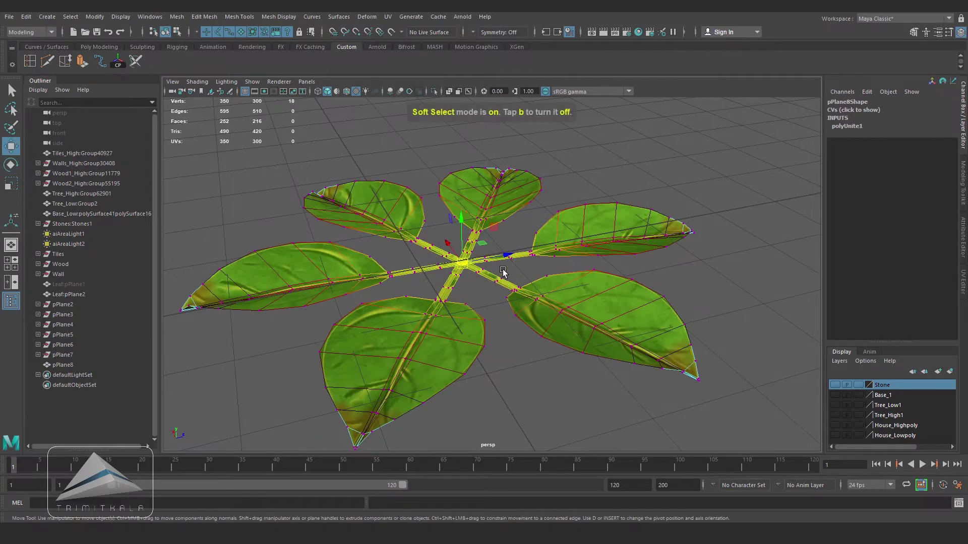
pyautogui.press('5')
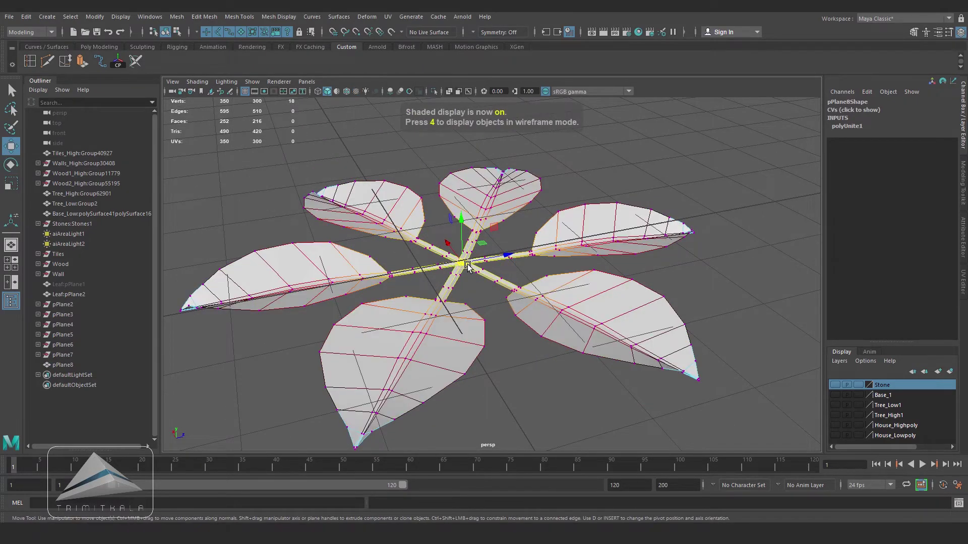
pyautogui.moveTo(468, 271); pyautogui.dragTo(573, 286)
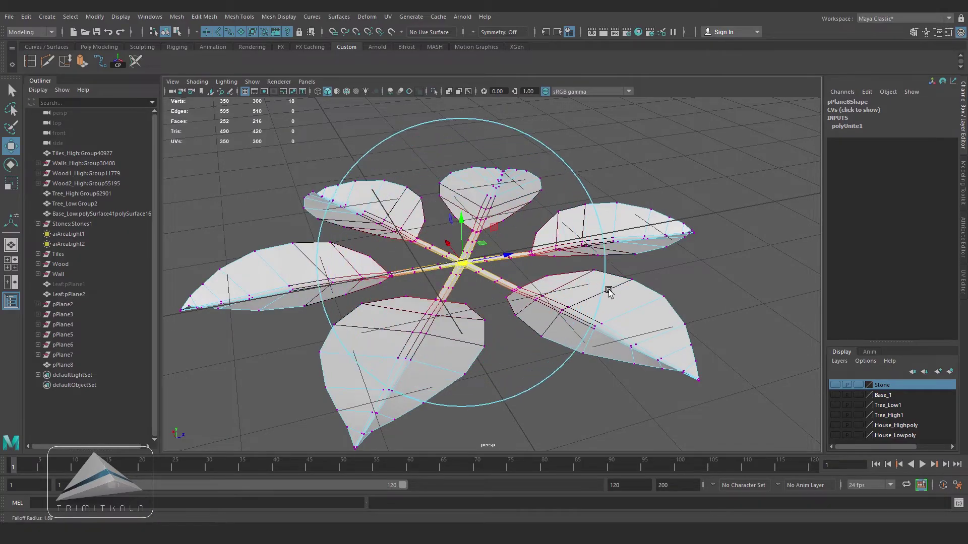
pyautogui.moveTo(461, 219); pyautogui.dragTo(464, 233)
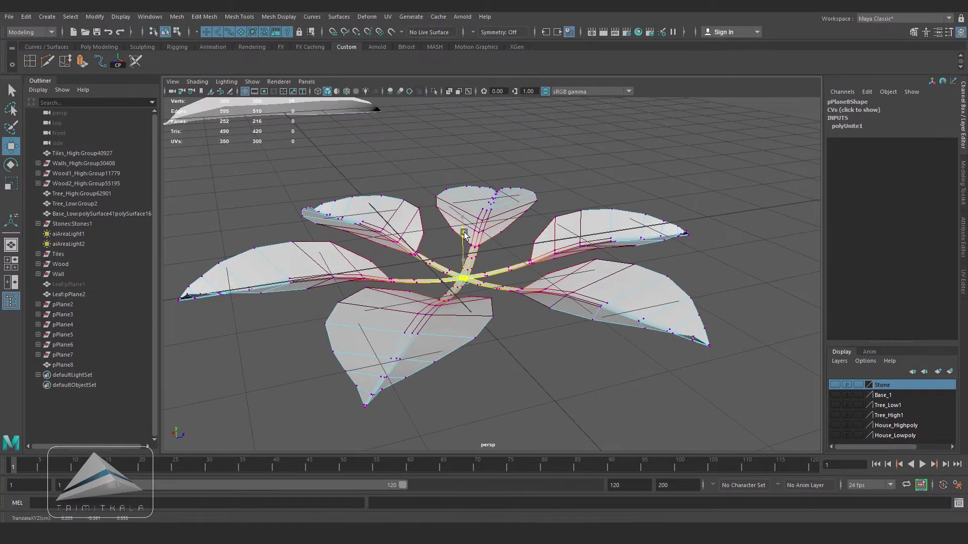
pyautogui.moveTo(479, 292); pyautogui.dragTo(497, 288)
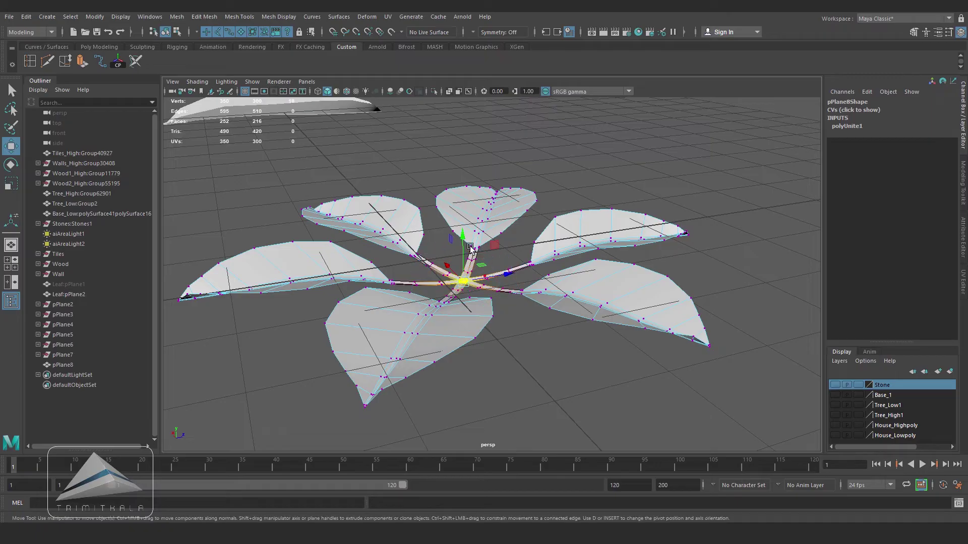
pyautogui.moveTo(462, 257); pyautogui.dragTo(462, 258)
pyautogui.keyDown('alt'); pyautogui.moveTo(499, 317); pyautogui.dragTo(484, 293); pyautogui.keyUp('alt')
# - Select the tip vertices of all six leaves and bend them downward using soft selection with an adjusted falloff
pyautogui.moveTo(357, 375); pyautogui.dragTo(367, 380)
pyautogui.keyDown('alt'); pyautogui.moveTo(667, 301); pyautogui.dragTo(633, 353); pyautogui.keyUp('alt')
pyautogui.moveTo(633, 353)
pyautogui.keyDown('alt'); pyautogui.mouseDown()
pyautogui.moveTo(580, 332)
pyautogui.moveTo(633, 341)
pyautogui.mouseUp(); pyautogui.keyUp('alt')
pyautogui.keyDown('alt'); pyautogui.moveTo(633, 340); pyautogui.dragTo(605, 342); pyautogui.keyUp('alt')
pyautogui.keyDown('shift'); pyautogui.moveTo(695, 331); pyautogui.dragTo(685, 322); pyautogui.keyUp('shift')
pyautogui.keyDown('alt'); pyautogui.moveTo(685, 321); pyautogui.dragTo(635, 338); pyautogui.keyUp('alt')
pyautogui.keyDown('alt'); pyautogui.moveTo(716, 365); pyautogui.dragTo(689, 342); pyautogui.keyUp('alt')
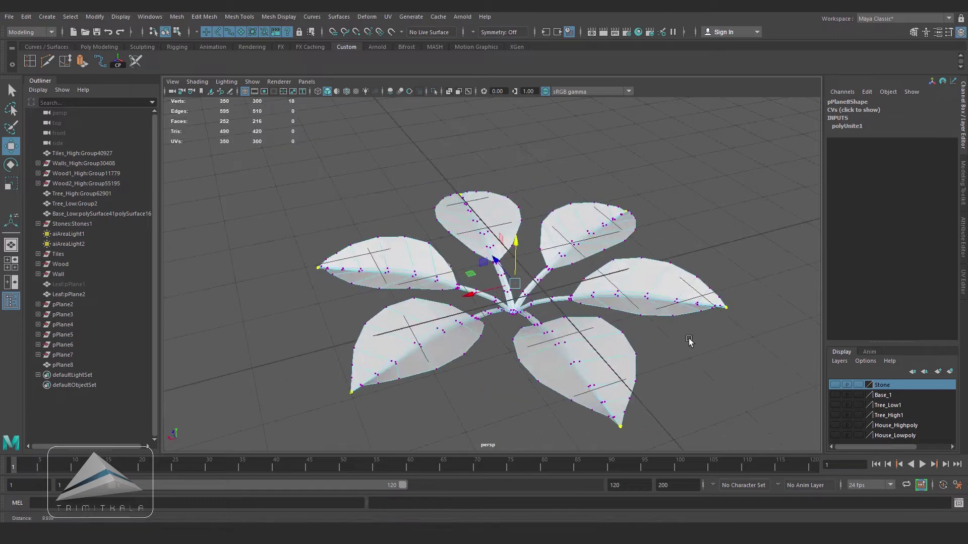
pyautogui.moveTo(522, 295); pyautogui.dragTo(587, 292)
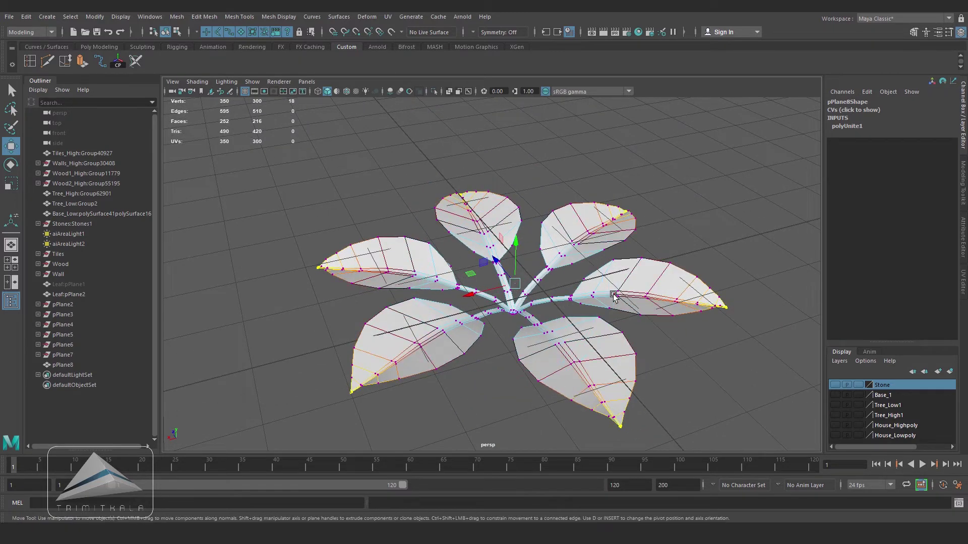
pyautogui.keyDown('alt'); pyautogui.moveTo(549, 376); pyautogui.dragTo(537, 298); pyautogui.keyUp('alt')
pyautogui.moveTo(520, 231); pyautogui.dragTo(520, 252)
pyautogui.keyDown('alt'); pyautogui.moveTo(580, 211); pyautogui.dragTo(627, 257); pyautogui.keyUp('alt')
# - Return the leaf ring to object mode and restore the textured display
pyautogui.moveTo(633, 257); pyautogui.dragTo(682, 242, button='right')
pyautogui.keyDown('alt'); pyautogui.moveTo(688, 347); pyautogui.dragTo(669, 306); pyautogui.keyUp('alt')
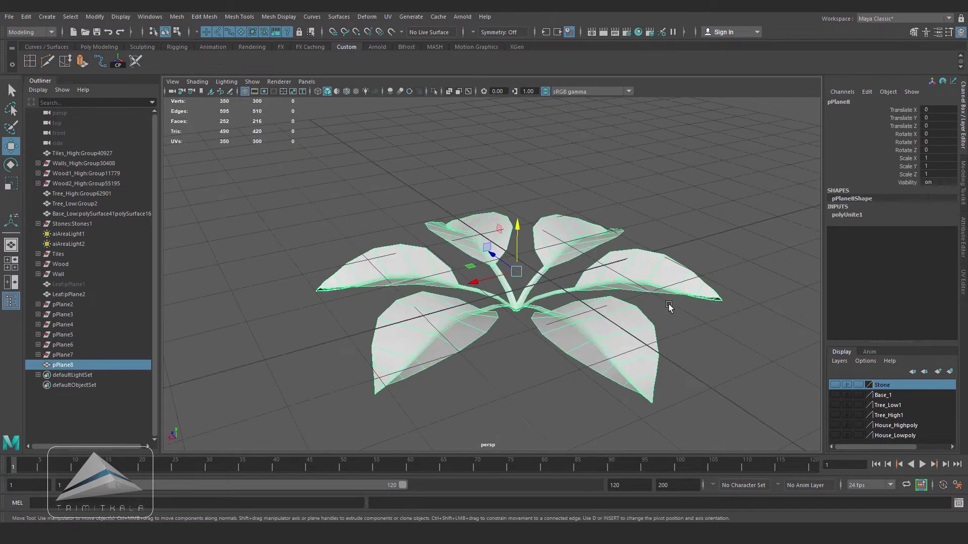
pyautogui.press('6')
pyautogui.moveTo(647, 323)
pyautogui.keyDown('alt'); pyautogui.mouseDown(button='right')
pyautogui.moveTo(592, 311)
pyautogui.moveTo(534, 323)
pyautogui.mouseUp(button='right'); pyautogui.keyUp('alt')
pyautogui.click(530, 328)
pyautogui.moveTo(527, 328)
pyautogui.keyDown('alt'); pyautogui.mouseDown()
pyautogui.moveTo(502, 363)
pyautogui.moveTo(554, 332)
pyautogui.mouseUp(); pyautogui.keyUp('alt')
pyautogui.keyDown('alt'); pyautogui.moveTo(554, 342); pyautogui.dragTo(619, 374, button='right'); pyautogui.keyUp('alt')
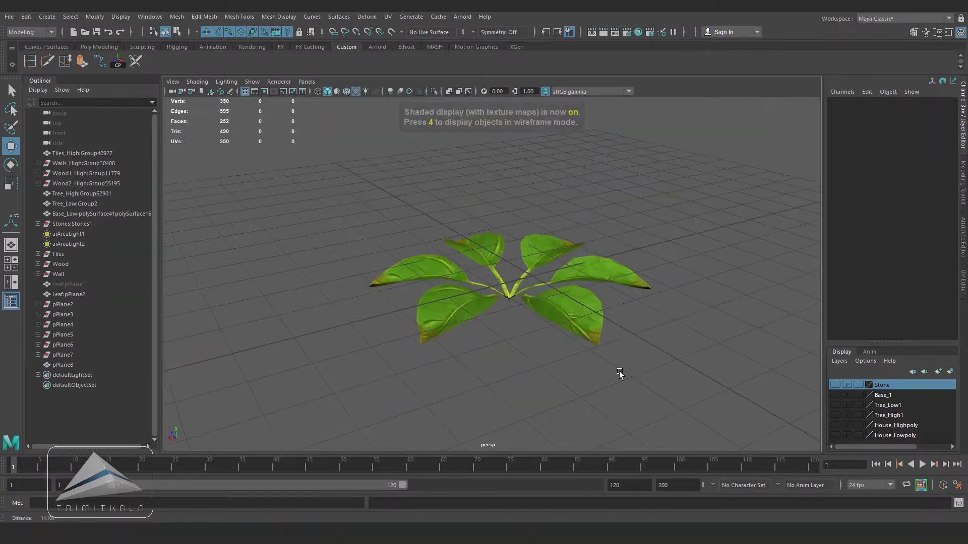
pyautogui.keyDown('alt'); pyautogui.moveTo(619, 373); pyautogui.dragTo(573, 388); pyautogui.keyUp('alt')
# - Separate the combined leaf ring back into individual leaves
pyautogui.click(576, 305)
pyautogui.keyDown('alt'); pyautogui.moveTo(576, 305); pyautogui.dragTo(604, 389); pyautogui.keyUp('alt')
pyautogui.click(178, 17)
pyautogui.keyDown('alt'); pyautogui.moveTo(383, 177); pyautogui.dragTo(384, 151); pyautogui.keyUp('alt')
pyautogui.hotkey('ctrl', 'z')
pyautogui.click(177, 18)
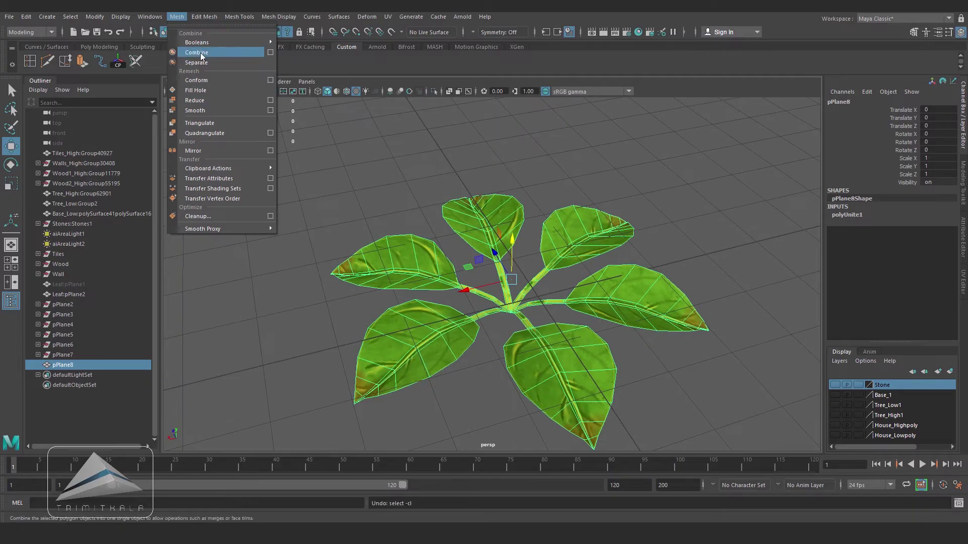
pyautogui.click(200, 63)
# - Select one separated leaf and snap its pivot to the shared stem junction
pyautogui.keyDown('alt'); pyautogui.moveTo(504, 252); pyautogui.dragTo(524, 322); pyautogui.keyUp('alt')
pyautogui.click(630, 300)
pyautogui.keyDown('alt'); pyautogui.moveTo(570, 303); pyautogui.dragTo(658, 323, button='right'); pyautogui.keyUp('alt')
pyautogui.keyDown('alt'); pyautogui.moveTo(625, 323); pyautogui.dragTo(578, 299, button='middle'); pyautogui.keyUp('alt')
pyautogui.press('d')
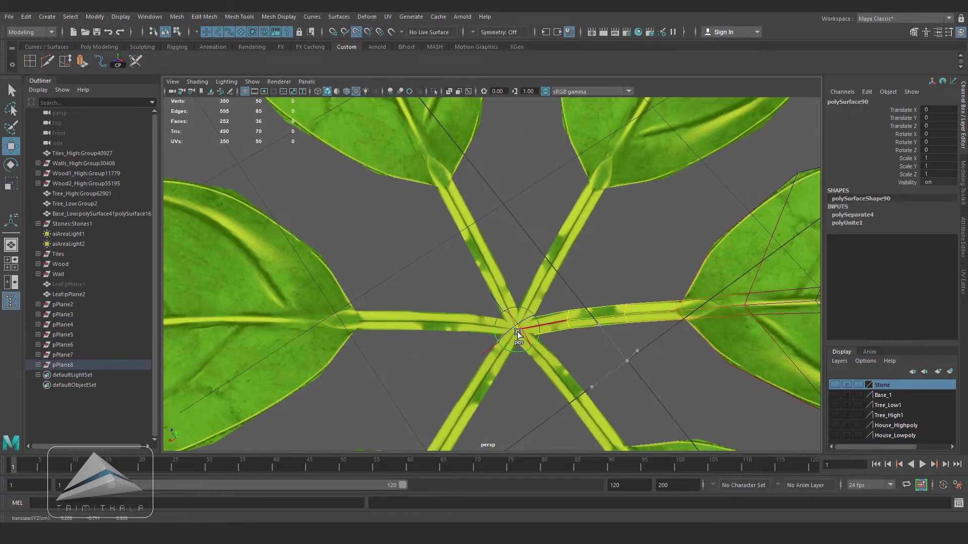
# - In the top view, rotate individual leaves around the stem junction to vary their spacing
pyautogui.press('space')
pyautogui.scroll(4, 527, 321)
pyautogui.keyDown('alt'); pyautogui.moveTo(528, 320); pyautogui.dragTo(593, 301, button='middle'); pyautogui.keyUp('alt')
pyautogui.scroll(4, 594, 301)
pyautogui.moveTo(469, 269); pyautogui.dragTo(497, 321)
pyautogui.click(540, 349)
pyautogui.scroll(3, 541, 349)
pyautogui.click(419, 327)
pyautogui.scroll(-8, 519, 286)
pyautogui.scroll(4, 625, 322)
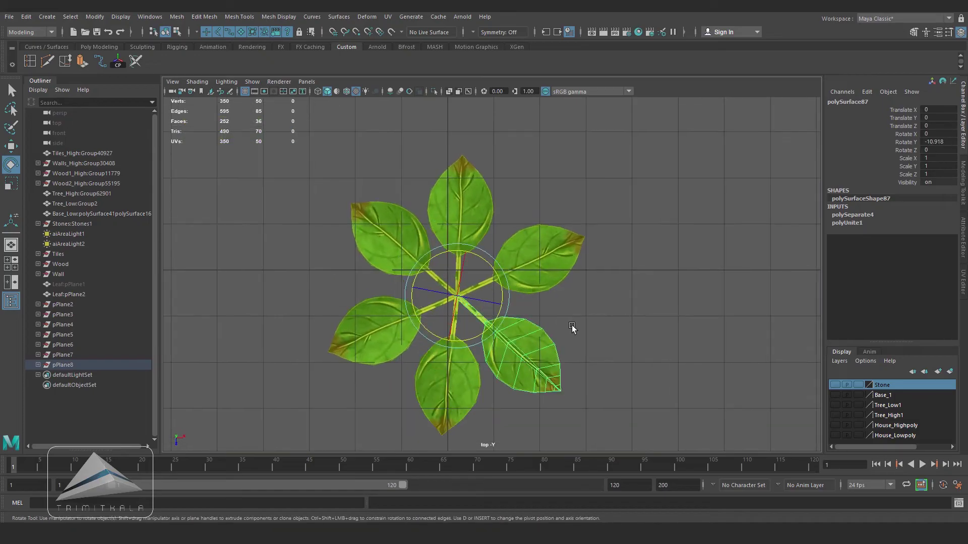
# - In the perspective view, scale down two leaves toward the stem junction, snapping the second leaf's pivot there first
pyautogui.press('space')
pyautogui.keyDown('alt'); pyautogui.moveTo(559, 317); pyautogui.dragTo(490, 304); pyautogui.keyUp('alt')
pyautogui.press('r')
pyautogui.keyDown('alt'); pyautogui.moveTo(535, 295); pyautogui.dragTo(590, 337); pyautogui.keyUp('alt')
pyautogui.click(589, 338)
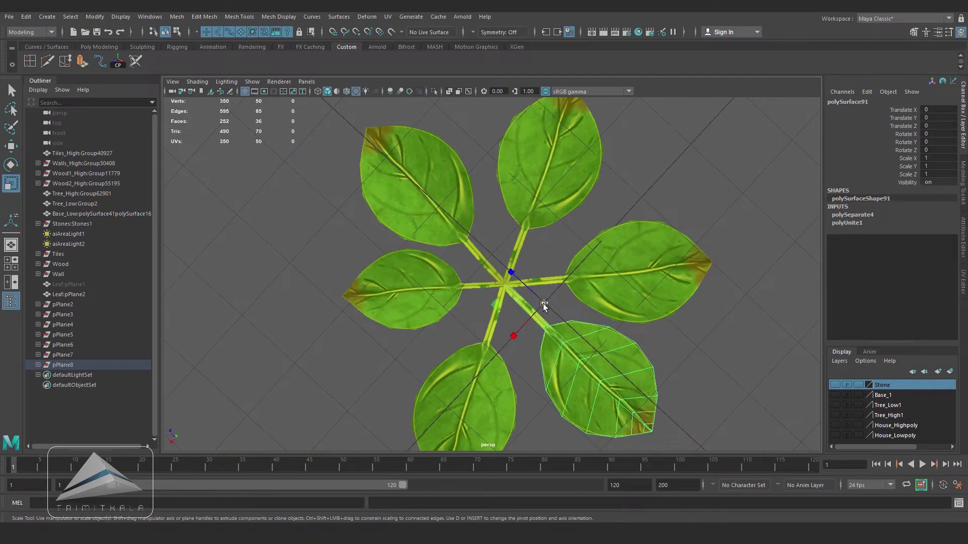
pyautogui.press('d')
pyautogui.press('v')
pyautogui.click(505, 287)
pyautogui.moveTo(503, 286); pyautogui.dragTo(466, 288)
# - Rotate one of the leaves slightly around its stem end to vary its direction
pyautogui.keyDown('alt'); pyautogui.moveTo(579, 339); pyautogui.dragTo(541, 302); pyautogui.keyUp('alt')
pyautogui.press('e')
pyautogui.keyDown('alt'); pyautogui.moveTo(541, 302); pyautogui.dragTo(564, 302); pyautogui.keyUp('alt')
pyautogui.keyDown('alt'); pyautogui.moveTo(595, 305); pyautogui.dragTo(574, 361); pyautogui.keyUp('alt')
pyautogui.click(605, 328)
pyautogui.moveTo(533, 259); pyautogui.dragTo(525, 253)
pyautogui.click(560, 230)
# - In the top view, snap the remaining leaves' pivots to the shared stem junction
pyautogui.press('space')
pyautogui.moveTo(537, 337); pyautogui.dragTo(520, 327)
pyautogui.scroll(3, 519, 326)
pyautogui.press('d')
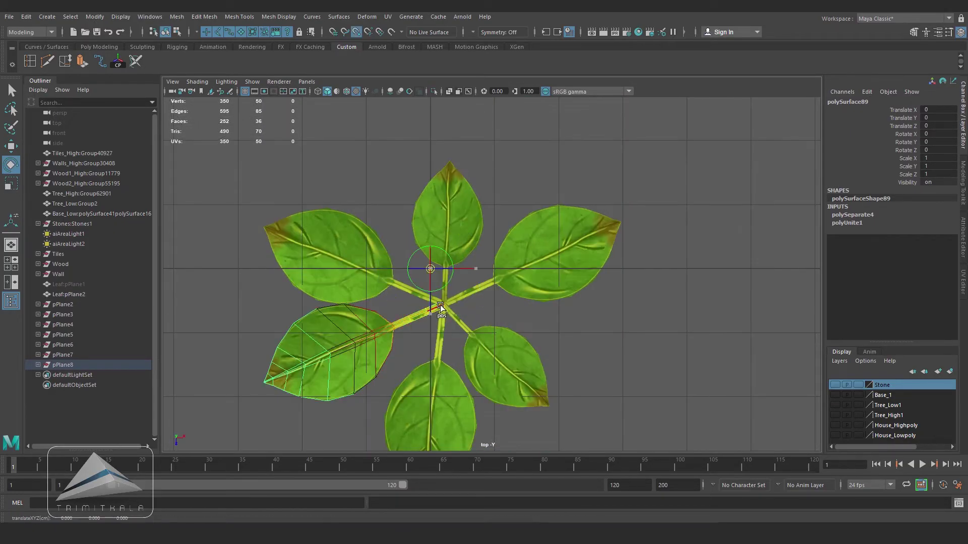
pyautogui.click(442, 304)
pyautogui.click(469, 237)
pyautogui.click(515, 260)
pyautogui.click(488, 347)
pyautogui.click(447, 379)
pyautogui.press('d')
pyautogui.click(444, 304)
pyautogui.click(373, 281)
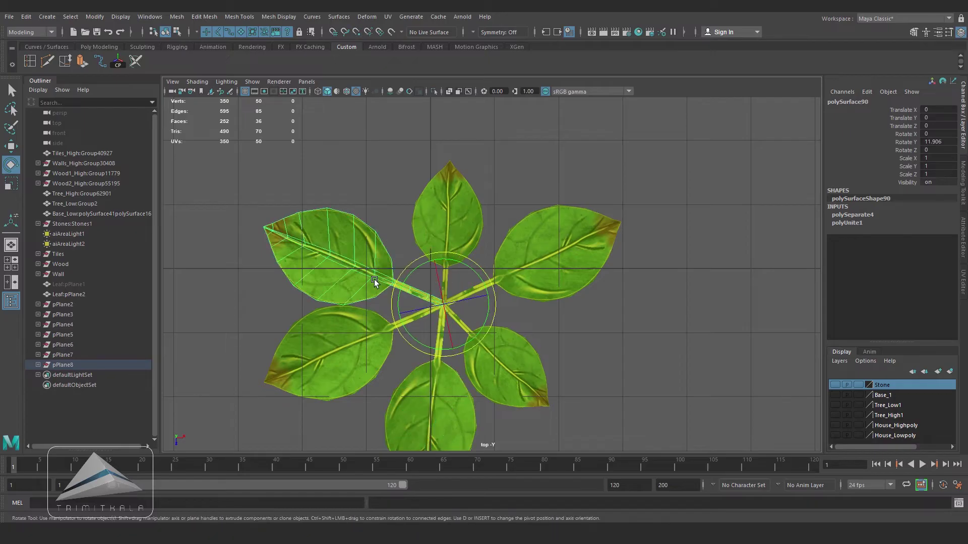
# - Rotate several leaves around the stem junction to open an uneven gap in the ring
pyautogui.click(411, 352)
pyautogui.scroll(-3, 447, 389)
pyautogui.click(447, 386)
pyautogui.moveTo(492, 323)
pyautogui.mouseDown()
pyautogui.moveTo(486, 331)
pyautogui.moveTo(493, 322)
pyautogui.mouseUp()
pyautogui.click(472, 240)
pyautogui.moveTo(489, 264)
pyautogui.mouseDown()
pyautogui.moveTo(475, 255)
pyautogui.moveTo(484, 256)
pyautogui.mouseUp()
# - Duplicate a leaf, rotate the copy into the gap and scale it down to about 0.84
pyautogui.click(516, 266)
pyautogui.hotkey('ctrl', 'd')
pyautogui.moveTo(500, 291); pyautogui.dragTo(495, 333)
pyautogui.press('r')
pyautogui.moveTo(457, 297); pyautogui.dragTo(446, 298)
pyautogui.press('space')
pyautogui.moveTo(555, 321); pyautogui.dragTo(559, 301)
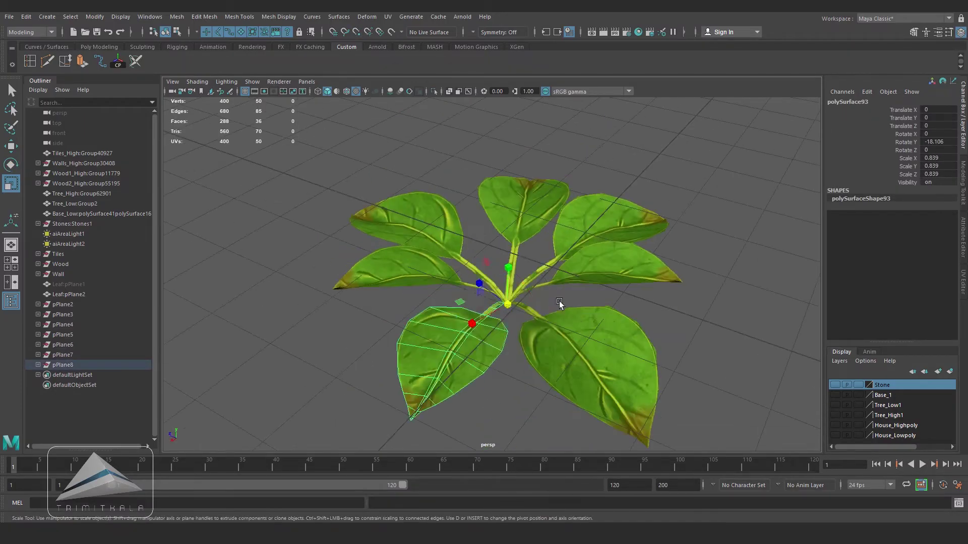
# - Tilt and turn the smaller leaf copy to about 3.6, -31.3 and 9.8 degrees in X, Y and Z
pyautogui.press('e')
pyautogui.moveTo(482, 292); pyautogui.dragTo(526, 325)
pyautogui.moveTo(542, 288); pyautogui.dragTo(539, 281)
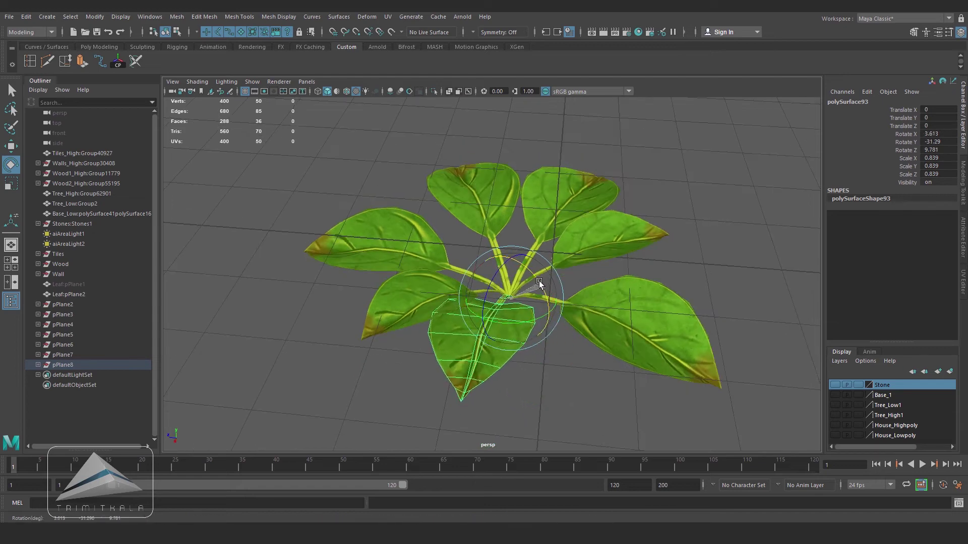
pyautogui.click(651, 271)
pyautogui.keyDown('alt'); pyautogui.moveTo(651, 270); pyautogui.dragTo(625, 237); pyautogui.keyUp('alt')
# - Duplicate one of the large leaves, then rotate the copy around the stem junction, scale it down and tilt it
pyautogui.click(432, 288)
pyautogui.keyDown('alt'); pyautogui.moveTo(613, 307); pyautogui.dragTo(569, 318); pyautogui.keyUp('alt')
pyautogui.click(540, 353)
pyautogui.keyDown('alt'); pyautogui.moveTo(543, 356); pyautogui.dragTo(554, 386); pyautogui.keyUp('alt')
pyautogui.hotkey('ctrl', 'd')
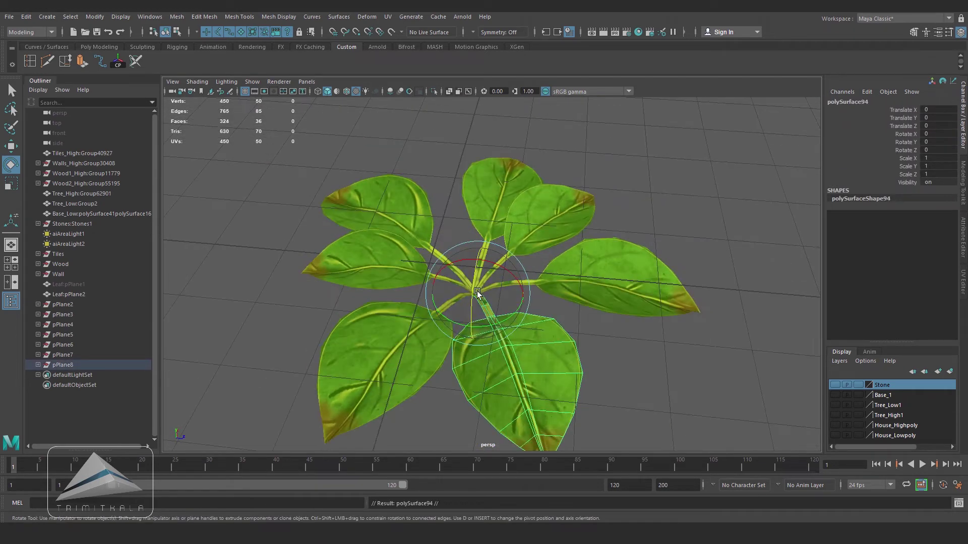
pyautogui.moveTo(490, 326); pyautogui.dragTo(546, 314)
pyautogui.press('r')
pyautogui.moveTo(477, 286); pyautogui.dragTo(459, 287)
pyautogui.press('e')
pyautogui.keyDown('alt'); pyautogui.moveTo(513, 319); pyautogui.dragTo(515, 305); pyautogui.keyUp('alt')
pyautogui.moveTo(483, 292); pyautogui.dragTo(480, 277)
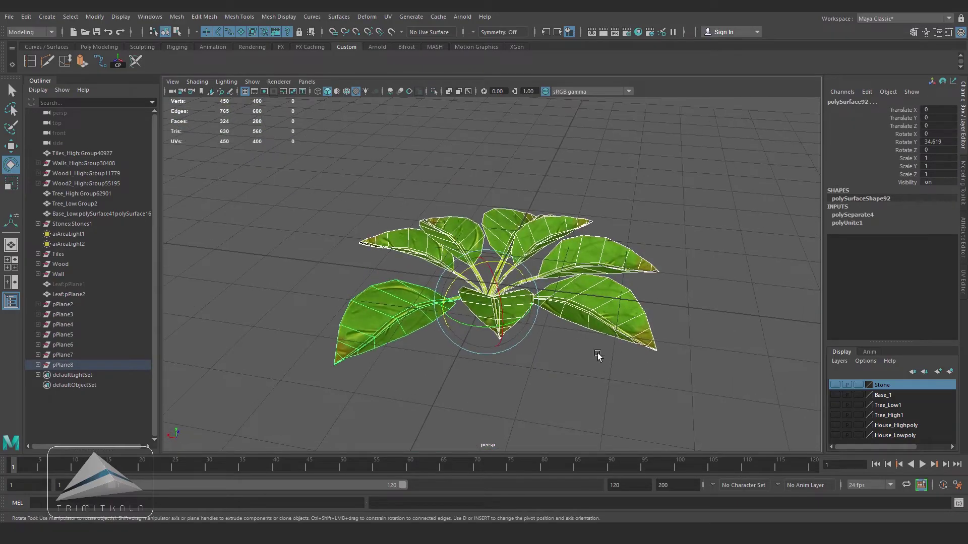
# - Combine all eight leaves into one mesh and snap its pivot to the base of the stems
pyautogui.click(174, 20)
pyautogui.click(199, 54)
pyautogui.moveTo(519, 283)
pyautogui.keyDown('alt'); pyautogui.mouseDown()
pyautogui.moveTo(533, 316)
pyautogui.moveTo(531, 292)
pyautogui.moveTo(522, 298)
pyautogui.mouseUp(); pyautogui.keyUp('alt')
pyautogui.click(530, 293)
pyautogui.click(540, 313)
pyautogui.keyDown('alt'); pyautogui.moveTo(522, 298); pyautogui.dragTo(640, 364, button='right'); pyautogui.keyUp('alt')
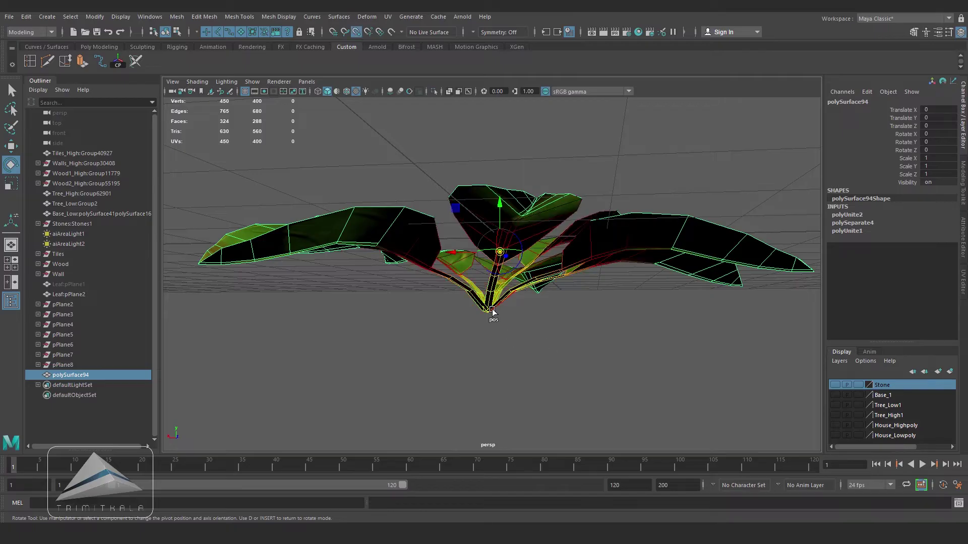
# - Duplicate the combined leaf cluster, lower the copy beneath the original and rotate it around the vertical axis
pyautogui.keyDown('alt'); pyautogui.moveTo(537, 326); pyautogui.dragTo(514, 398); pyautogui.keyUp('alt')
pyautogui.keyDown('alt'); pyautogui.moveTo(514, 398); pyautogui.dragTo(284, 314, button='right'); pyautogui.keyUp('alt')
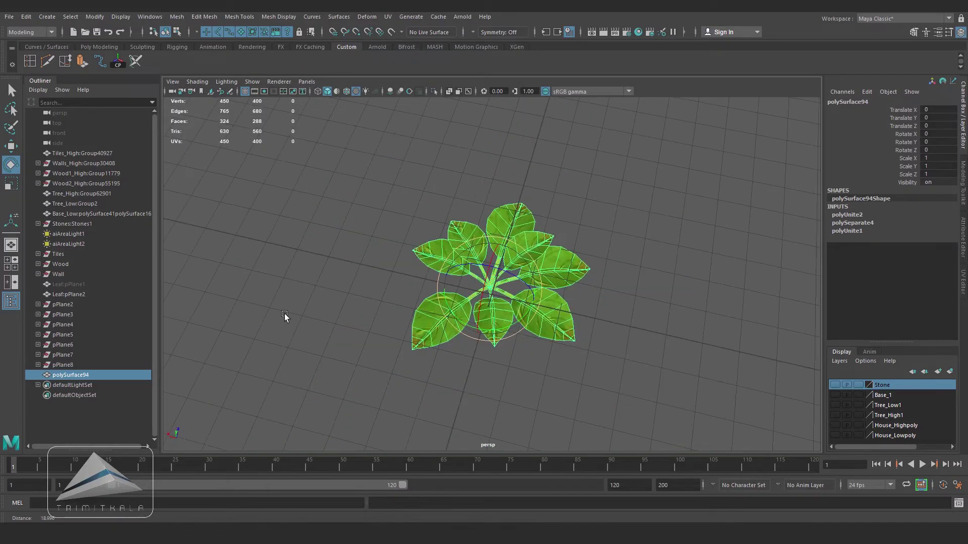
pyautogui.keyDown('alt'); pyautogui.moveTo(285, 313); pyautogui.dragTo(308, 242); pyautogui.keyUp('alt')
pyautogui.keyDown('alt'); pyautogui.moveTo(514, 302); pyautogui.dragTo(568, 363); pyautogui.keyUp('alt')
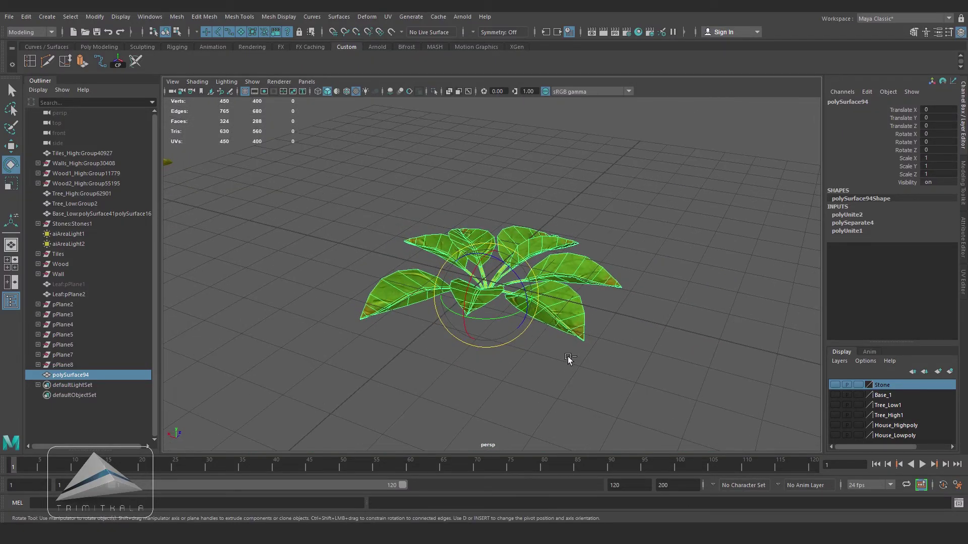
pyautogui.hotkey('ctrl', 'd')
pyautogui.press('w')
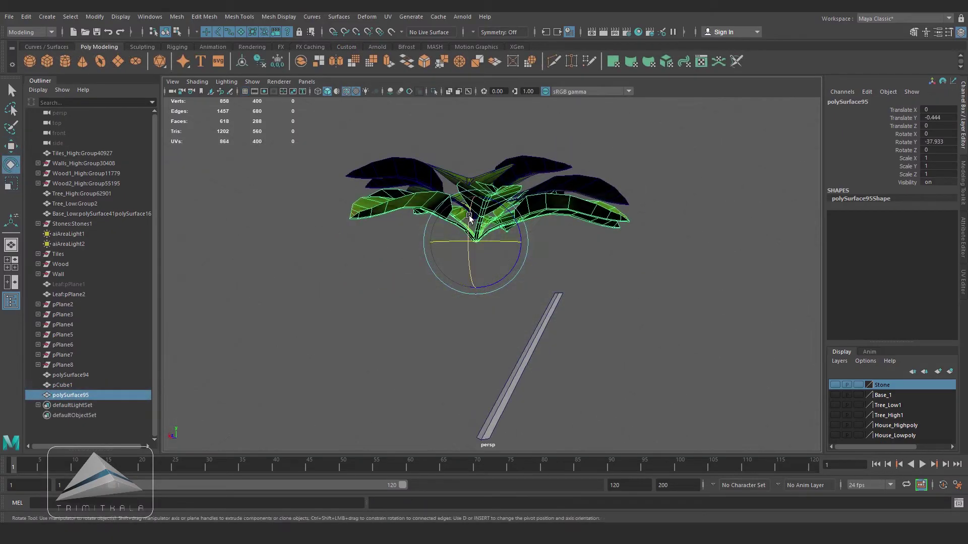
pyautogui.moveTo(469, 217); pyautogui.dragTo(521, 259)
pyautogui.keyDown('alt'); pyautogui.moveTo(521, 259); pyautogui.dragTo(536, 247); pyautogui.keyUp('alt')
pyautogui.moveTo(465, 242); pyautogui.dragTo(481, 221)
pyautogui.press('w')
# - Select the upper leaf cluster and adjust its height above the lower one
pyautogui.click(609, 317)
pyautogui.keyDown('alt'); pyautogui.moveTo(605, 317); pyautogui.dragTo(447, 255); pyautogui.keyUp('alt')
pyautogui.click(504, 206)
pyautogui.moveTo(511, 173); pyautogui.dragTo(510, 179)
pyautogui.moveTo(510, 188)
pyautogui.keyDown('alt'); pyautogui.mouseDown()
pyautogui.moveTo(519, 240)
pyautogui.moveTo(580, 243)
pyautogui.moveTo(509, 207)
pyautogui.mouseUp(); pyautogui.keyUp('alt')
# - Edit the lower cluster's leaf vertices in shaded display to reshape its leaves, then return it to object mode
pyautogui.click(473, 234)
pyautogui.keyDown('alt'); pyautogui.moveTo(473, 235); pyautogui.dragTo(445, 257); pyautogui.keyUp('alt')
pyautogui.press('e')
pyautogui.moveTo(445, 256); pyautogui.dragTo(424, 283, button='right')
pyautogui.press('w')
pyautogui.keyDown('alt'); pyautogui.moveTo(425, 282); pyautogui.dragTo(387, 237); pyautogui.keyUp('alt')
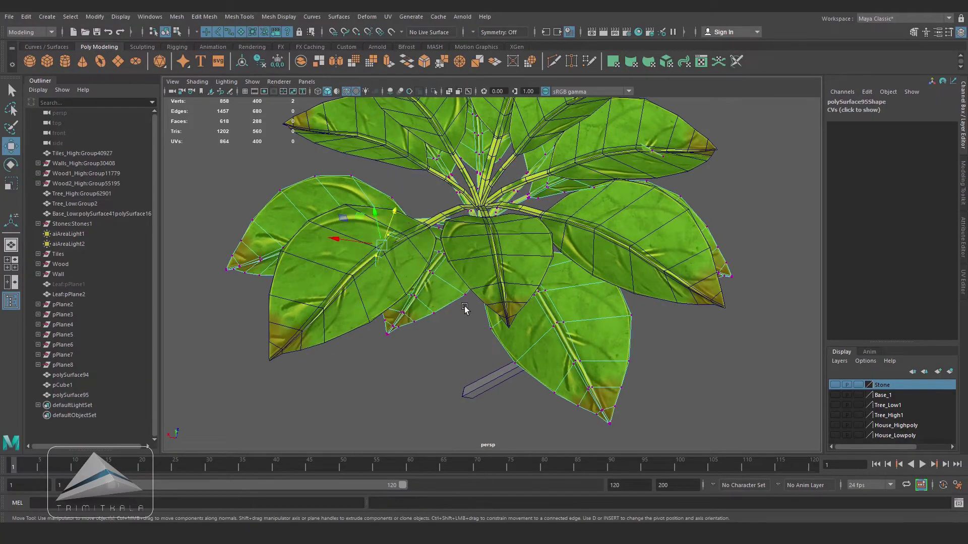
pyautogui.press('5')
pyautogui.keyDown('alt'); pyautogui.moveTo(464, 308); pyautogui.dragTo(392, 283); pyautogui.keyUp('alt')
pyautogui.keyDown('alt'); pyautogui.moveTo(396, 317); pyautogui.dragTo(335, 199); pyautogui.keyUp('alt')
pyautogui.keyDown('alt'); pyautogui.moveTo(555, 283); pyautogui.dragTo(625, 307); pyautogui.keyUp('alt')
pyautogui.keyDown('alt'); pyautogui.moveTo(625, 307); pyautogui.dragTo(598, 220); pyautogui.keyUp('alt')
pyautogui.keyDown('alt'); pyautogui.moveTo(599, 219); pyautogui.dragTo(594, 256); pyautogui.keyUp('alt')
pyautogui.moveTo(594, 257); pyautogui.dragTo(638, 242, button='right')
# - Select the upper cluster's leaf-tip vertices and move them to reshape the ends of its leaves
pyautogui.moveTo(559, 302); pyautogui.dragTo(510, 303, button='right')
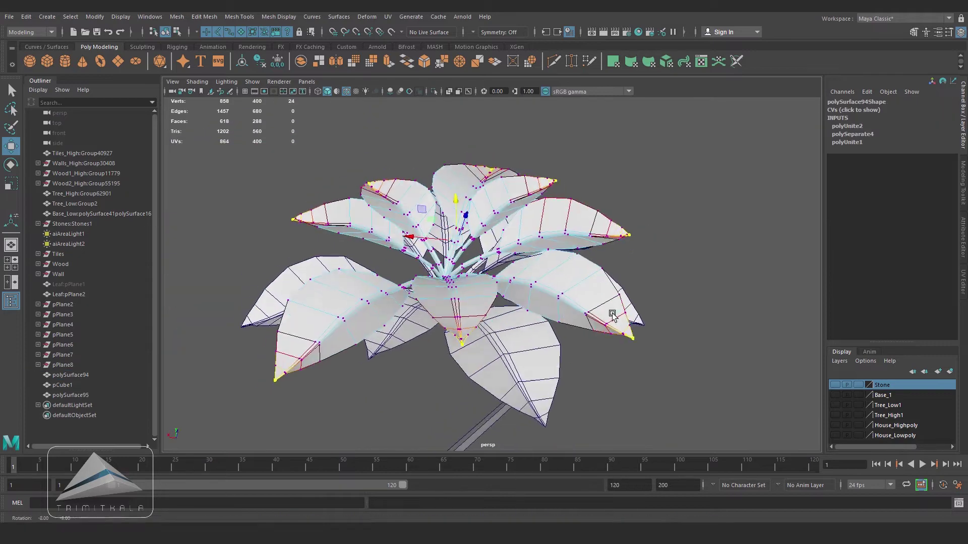
pyautogui.keyDown('alt'); pyautogui.moveTo(611, 315); pyautogui.dragTo(630, 332); pyautogui.keyUp('alt')
pyautogui.moveTo(649, 368); pyautogui.dragTo(631, 350)
pyautogui.moveTo(642, 315); pyautogui.dragTo(429, 371)
pyautogui.keyDown('alt'); pyautogui.moveTo(428, 371); pyautogui.dragTo(383, 282); pyautogui.keyUp('alt')
pyautogui.moveTo(363, 242); pyautogui.dragTo(504, 363)
# - Adjust another group of leaf vertices to refine the layered clusters, and restore the textured display
pyautogui.click(555, 283)
pyautogui.moveTo(564, 256); pyautogui.dragTo(517, 257, button='right')
pyautogui.moveTo(534, 333); pyautogui.dragTo(569, 363)
pyautogui.moveTo(554, 342); pyautogui.dragTo(513, 423)
pyautogui.press('q')
pyautogui.press('6')
pyautogui.scroll(5, 580, 353)
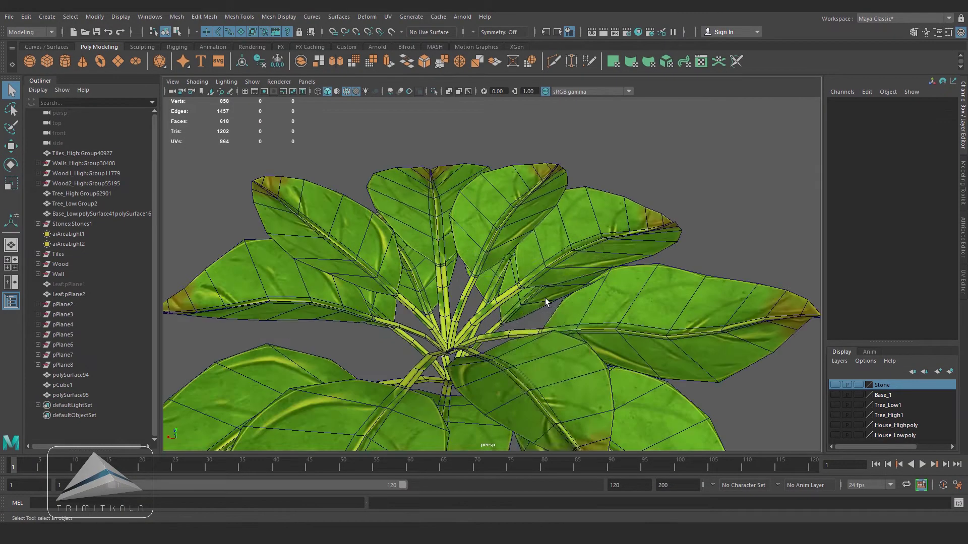
pyautogui.scroll(-5, 548, 306)
# - Duplicate a leaf cluster as a third layer, lower the copy and rotate it so its leaves fill the gaps
pyautogui.keyDown('alt'); pyautogui.moveTo(549, 306); pyautogui.dragTo(595, 347); pyautogui.keyUp('alt')
pyautogui.click(618, 305)
pyautogui.hotkey('ctrl', 'd')
pyautogui.moveTo(492, 294); pyautogui.dragTo(493, 312)
pyautogui.press('e')
pyautogui.moveTo(516, 369); pyautogui.dragTo(481, 372)
pyautogui.keyDown('alt'); pyautogui.moveTo(524, 373); pyautogui.dragTo(417, 283); pyautogui.keyUp('alt')
pyautogui.press('r')
pyautogui.press('w')
pyautogui.keyDown('alt'); pyautogui.moveTo(417, 284); pyautogui.dragTo(601, 315); pyautogui.keyUp('alt')
pyautogui.press('e')
pyautogui.moveTo(541, 301); pyautogui.dragTo(680, 408)
# - Edit the third cluster's vertices to adjust its lower leaves, return it to object mode and deselect it
pyautogui.moveTo(647, 378); pyautogui.dragTo(597, 377, button='right')
pyautogui.click(504, 362)
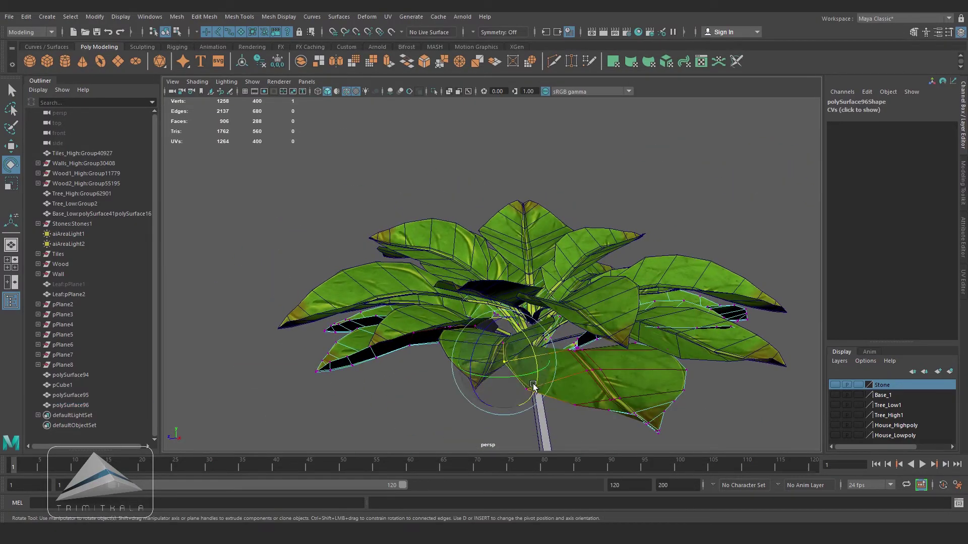
pyautogui.keyDown('alt'); pyautogui.moveTo(503, 315); pyautogui.dragTo(585, 353); pyautogui.keyUp('alt')
pyautogui.keyDown('alt'); pyautogui.moveTo(587, 353); pyautogui.dragTo(535, 404); pyautogui.keyUp('alt')
pyautogui.keyDown('shift'); pyautogui.click(627, 420); pyautogui.keyUp('shift')
pyautogui.keyDown('alt'); pyautogui.moveTo(589, 369); pyautogui.dragTo(569, 333); pyautogui.keyUp('alt')
pyautogui.moveTo(570, 333); pyautogui.dragTo(600, 302, button='right')
pyautogui.click(676, 356)
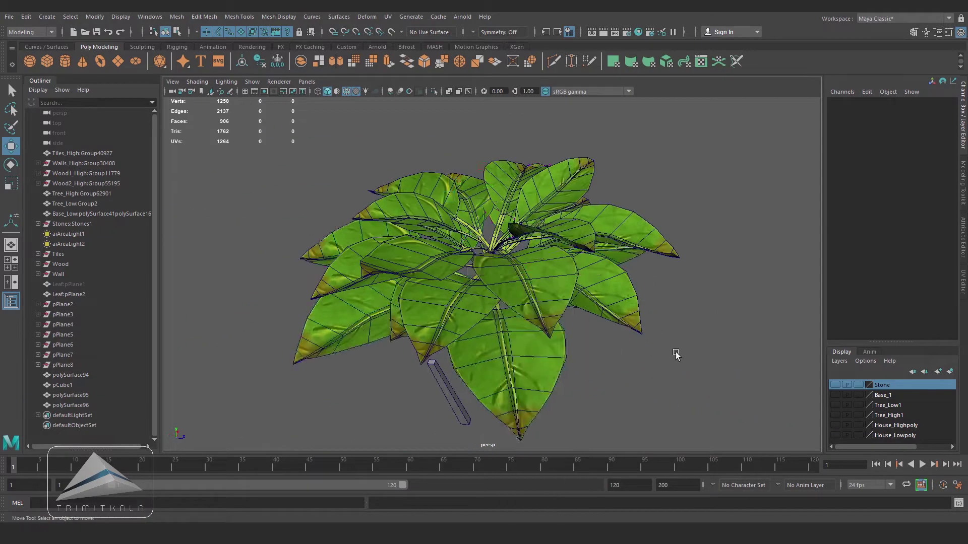
# - Duplicate a single leaf cluster and shift the copy vertically
pyautogui.keyDown('alt'); pyautogui.moveTo(676, 356); pyautogui.dragTo(551, 319); pyautogui.keyUp('alt')
pyautogui.scroll(-5, 592, 391)
pyautogui.scroll(5, 364, 348)
pyautogui.moveTo(604, 202); pyautogui.dragTo(378, 302)
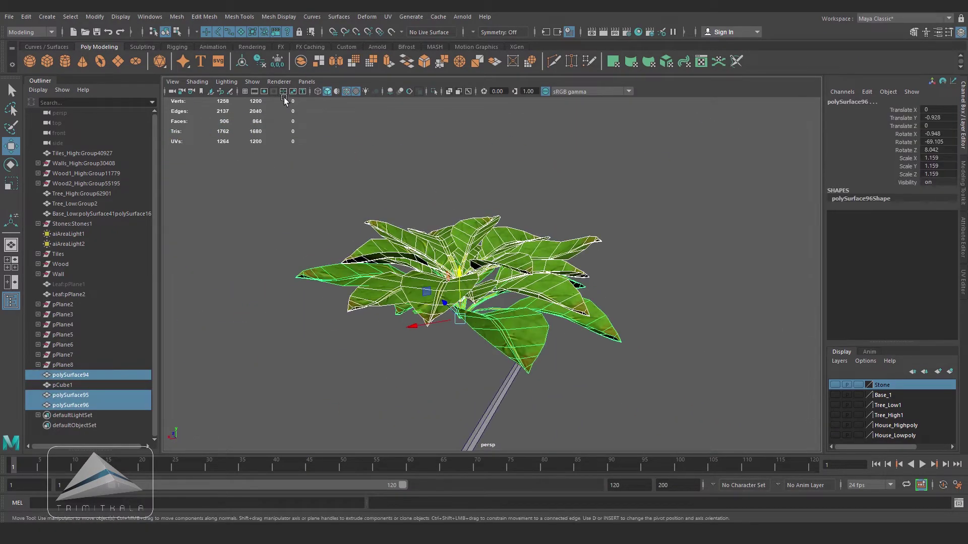
pyautogui.click(176, 16)
pyautogui.click(497, 274)
pyautogui.hotkey('ctrl', 'd')
pyautogui.moveTo(484, 232); pyautogui.dragTo(484, 245)
# - Select the three layered leaf clusters and combine them into one foliage mesh
pyautogui.keyDown('alt'); pyautogui.moveTo(497, 275); pyautogui.dragTo(469, 252); pyautogui.keyUp('alt')
pyautogui.click(492, 262)
pyautogui.scroll(5, 492, 252)
pyautogui.keyDown('shift'); pyautogui.click(467, 261); pyautogui.keyUp('shift')
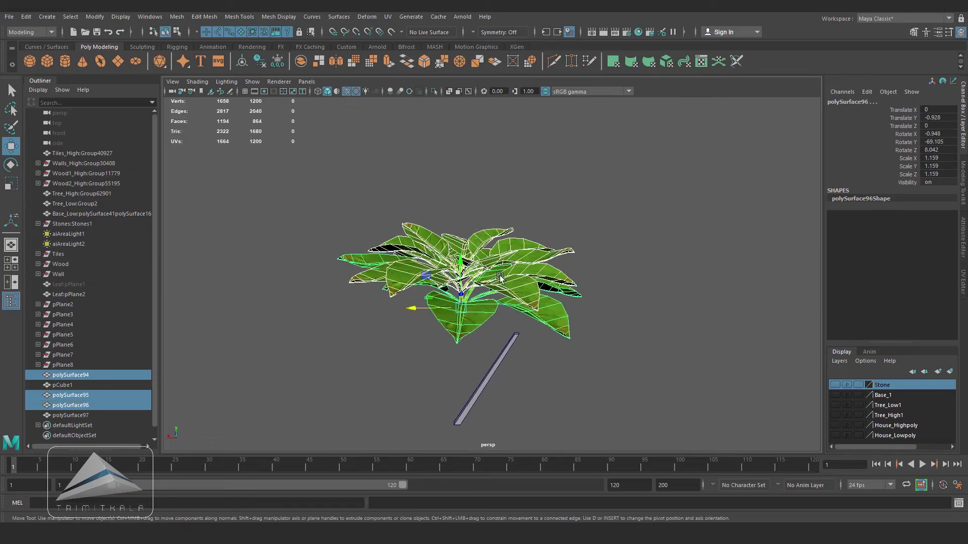
pyautogui.click(177, 17)
pyautogui.click(189, 48)
pyautogui.click(392, 136)
# - Duplicate the combined foliage clump and place the copy lower and to one side of the original
pyautogui.keyDown('alt'); pyautogui.moveTo(504, 313); pyautogui.dragTo(537, 271); pyautogui.keyUp('alt')
pyautogui.hotkey('ctrl', 'd')
pyautogui.moveTo(478, 230); pyautogui.dragTo(479, 250)
pyautogui.moveTo(429, 303); pyautogui.dragTo(398, 305)
pyautogui.keyDown('alt'); pyautogui.moveTo(398, 305); pyautogui.dragTo(346, 319); pyautogui.keyUp('alt')
pyautogui.keyDown('alt'); pyautogui.moveTo(332, 322); pyautogui.dragTo(510, 300); pyautogui.keyUp('alt')
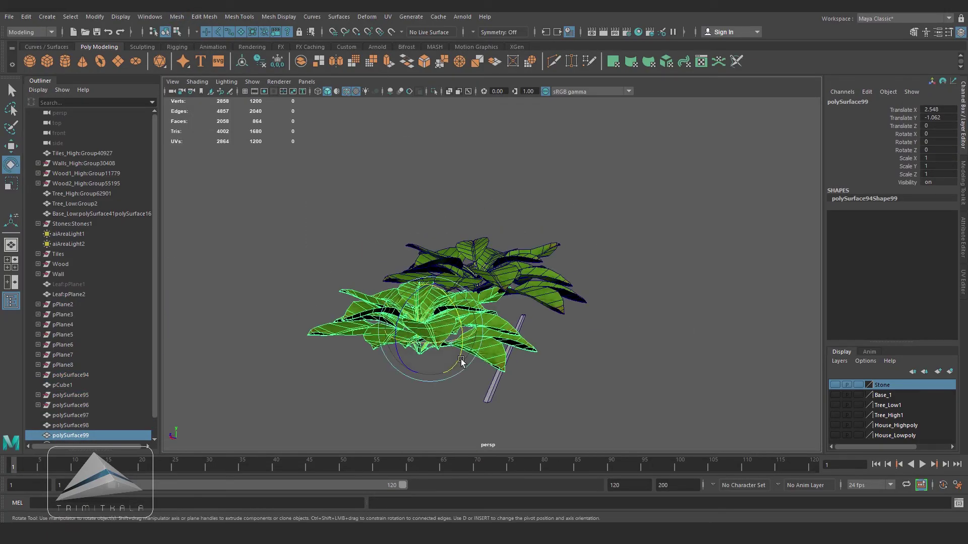
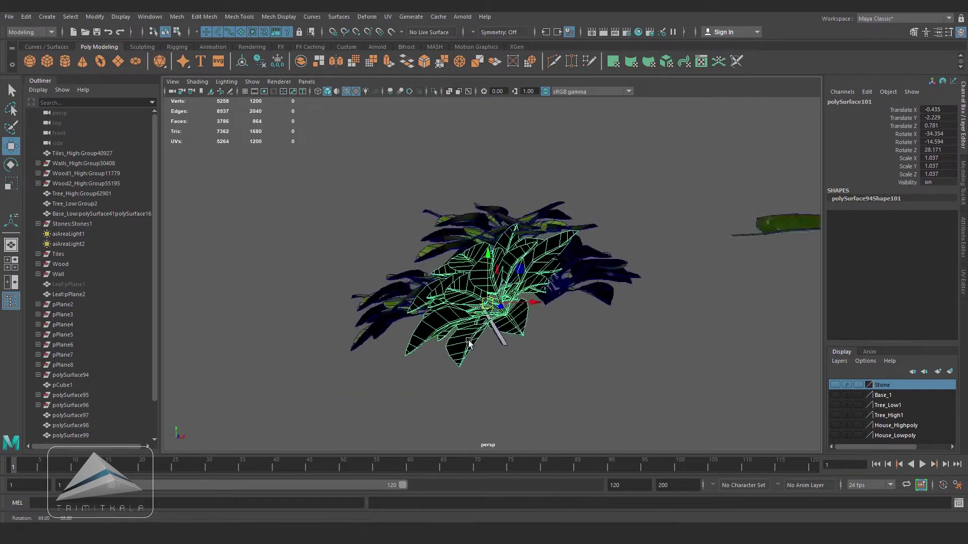
# - Rotate the newest foliage copy and move it outward beside the other clumps
pyautogui.moveTo(498, 316); pyautogui.dragTo(607, 328)
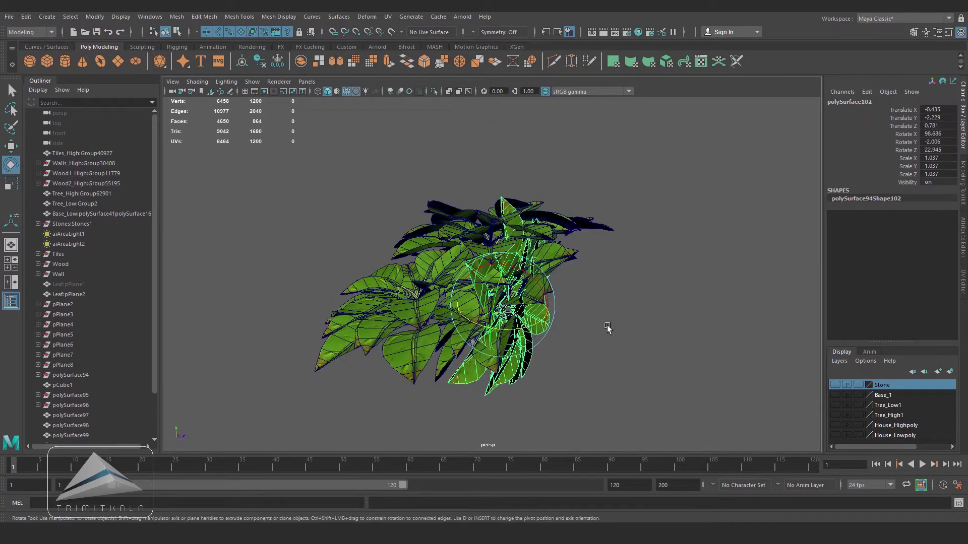
pyautogui.moveTo(511, 306); pyautogui.dragTo(635, 309)
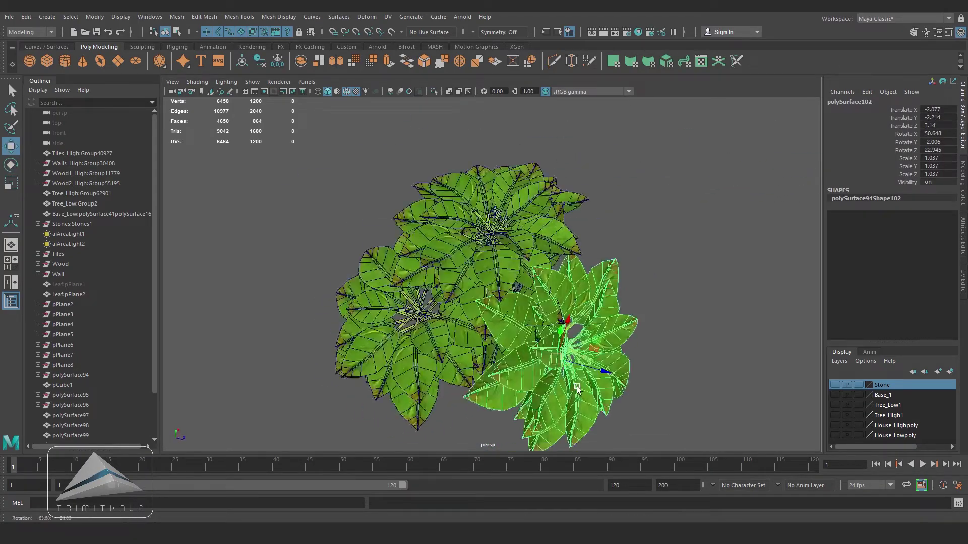
pyautogui.keyDown('alt'); pyautogui.moveTo(577, 387); pyautogui.dragTo(558, 347); pyautogui.keyUp('alt')
# - Add another foliage copy, then rotate and move it to the open side of the plant
pyautogui.click(480, 378)
pyautogui.click(477, 308)
pyautogui.press('w')
pyautogui.keyDown('alt'); pyautogui.moveTo(559, 348); pyautogui.dragTo(456, 335); pyautogui.keyUp('alt')
pyautogui.keyDown('alt'); pyautogui.moveTo(456, 335); pyautogui.dragTo(559, 350); pyautogui.keyUp('alt')
pyautogui.moveTo(560, 350); pyautogui.dragTo(586, 303)
pyautogui.press('w')
pyautogui.keyDown('alt'); pyautogui.moveTo(587, 303); pyautogui.dragTo(575, 345); pyautogui.keyUp('alt')
pyautogui.keyDown('alt'); pyautogui.moveTo(576, 345); pyautogui.dragTo(588, 297); pyautogui.keyUp('alt')
pyautogui.moveTo(587, 297); pyautogui.dragTo(595, 290)
pyautogui.keyDown('alt'); pyautogui.moveTo(595, 289); pyautogui.dragTo(480, 354); pyautogui.keyUp('alt')
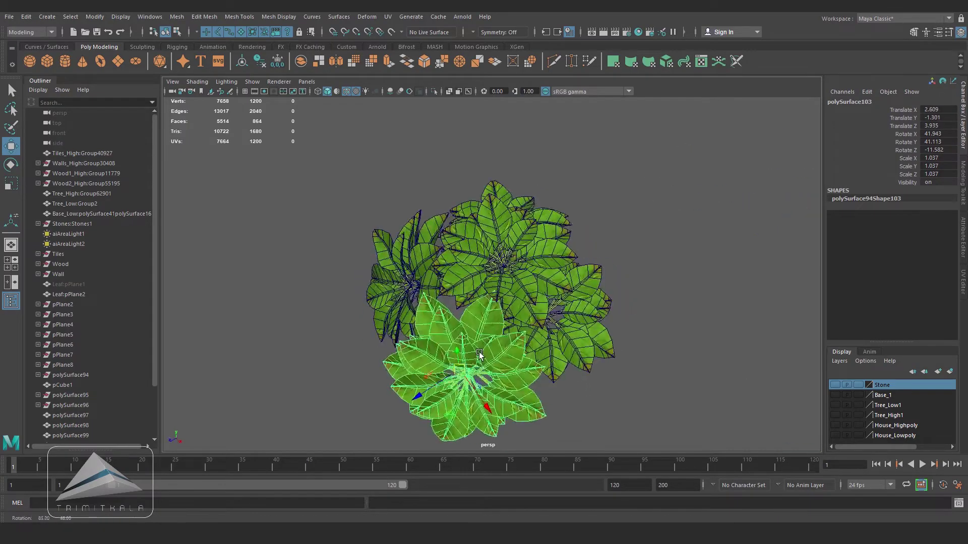
# - Duplicate one of the outer foliage clumps and rotate and position the copy among the others
pyautogui.click(595, 375)
pyautogui.keyDown('alt'); pyautogui.moveTo(595, 375); pyautogui.dragTo(517, 315); pyautogui.keyUp('alt')
pyautogui.click(550, 359)
pyautogui.keyDown('alt'); pyautogui.moveTo(617, 330); pyautogui.dragTo(517, 376); pyautogui.keyUp('alt')
pyautogui.hotkey('ctrl', 'd')
pyautogui.moveTo(517, 375)
pyautogui.keyDown('alt'); pyautogui.mouseDown()
pyautogui.moveTo(521, 346)
pyautogui.moveTo(515, 358)
pyautogui.mouseUp(); pyautogui.keyUp('alt')
pyautogui.keyDown('alt'); pyautogui.moveTo(514, 358); pyautogui.dragTo(584, 360); pyautogui.keyUp('alt')
pyautogui.moveTo(585, 360); pyautogui.dragTo(484, 307)
pyautogui.press('w')
pyautogui.keyDown('alt'); pyautogui.moveTo(484, 307); pyautogui.dragTo(503, 381); pyautogui.keyUp('alt')
pyautogui.keyDown('alt'); pyautogui.moveTo(503, 381); pyautogui.dragTo(461, 318); pyautogui.keyUp('alt')
pyautogui.press('e')
pyautogui.keyDown('alt'); pyautogui.moveTo(461, 318); pyautogui.dragTo(565, 310); pyautogui.keyUp('alt')
# - Select outer foliage clumps and nudge them slightly lower to balance the plant's overall shape
pyautogui.click(584, 347)
pyautogui.click(566, 305)
pyautogui.keyDown('alt'); pyautogui.moveTo(566, 305); pyautogui.dragTo(397, 335); pyautogui.keyUp('alt')
pyautogui.moveTo(398, 336); pyautogui.dragTo(398, 343)
pyautogui.keyDown('alt'); pyautogui.moveTo(398, 343); pyautogui.dragTo(482, 359); pyautogui.keyUp('alt')
pyautogui.moveTo(422, 344); pyautogui.dragTo(422, 349)
pyautogui.keyDown('alt'); pyautogui.moveTo(422, 349); pyautogui.dragTo(458, 344); pyautogui.keyUp('alt')
pyautogui.scroll(4, 457, 303)
pyautogui.click(456, 255)
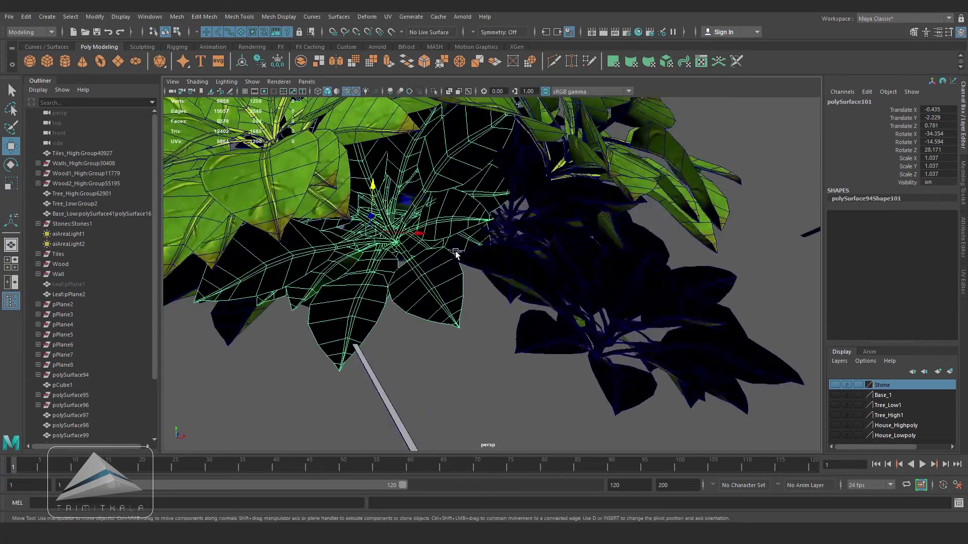
# - Adjust the stem's top vertices so it meets the base of the middle foliage clump, and return to object mode
pyautogui.keyDown('alt'); pyautogui.moveTo(456, 255); pyautogui.dragTo(456, 349); pyautogui.keyUp('alt')
pyautogui.scroll(-5, 502, 235)
pyautogui.keyDown('alt'); pyautogui.moveTo(576, 359); pyautogui.dragTo(477, 348); pyautogui.keyUp('alt')
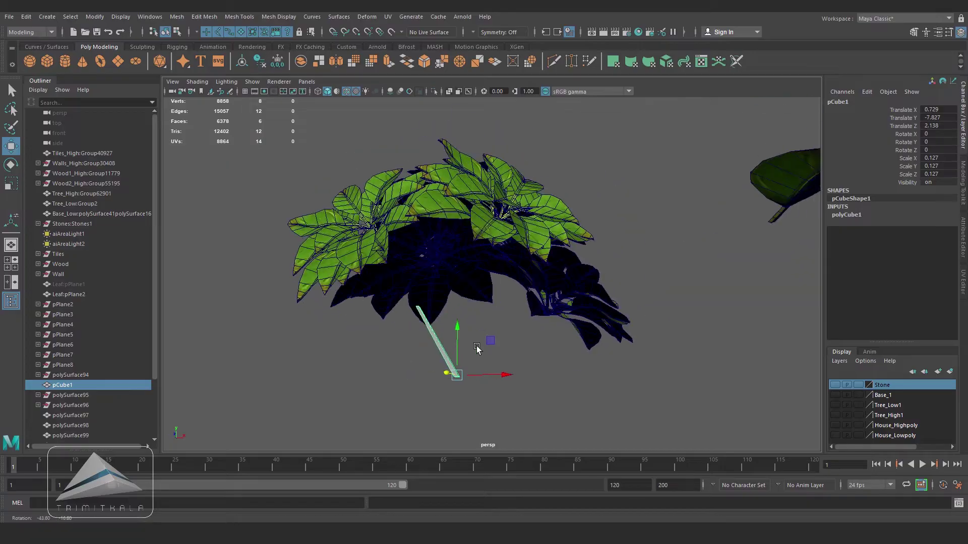
pyautogui.moveTo(437, 335); pyautogui.dragTo(403, 334, button='right')
pyautogui.moveTo(443, 283); pyautogui.dragTo(401, 322)
pyautogui.moveTo(401, 323)
pyautogui.keyDown('alt'); pyautogui.mouseDown()
pyautogui.moveTo(506, 340)
pyautogui.moveTo(520, 313)
pyautogui.moveTo(458, 306)
pyautogui.moveTo(570, 292)
pyautogui.mouseUp(); pyautogui.keyUp('alt')
pyautogui.scroll(5, 520, 313)
pyautogui.keyDown('alt'); pyautogui.moveTo(570, 292); pyautogui.dragTo(454, 389); pyautogui.keyUp('alt')
pyautogui.scroll(-5, 302, 346)
pyautogui.moveTo(496, 406); pyautogui.dragTo(539, 381, button='right')
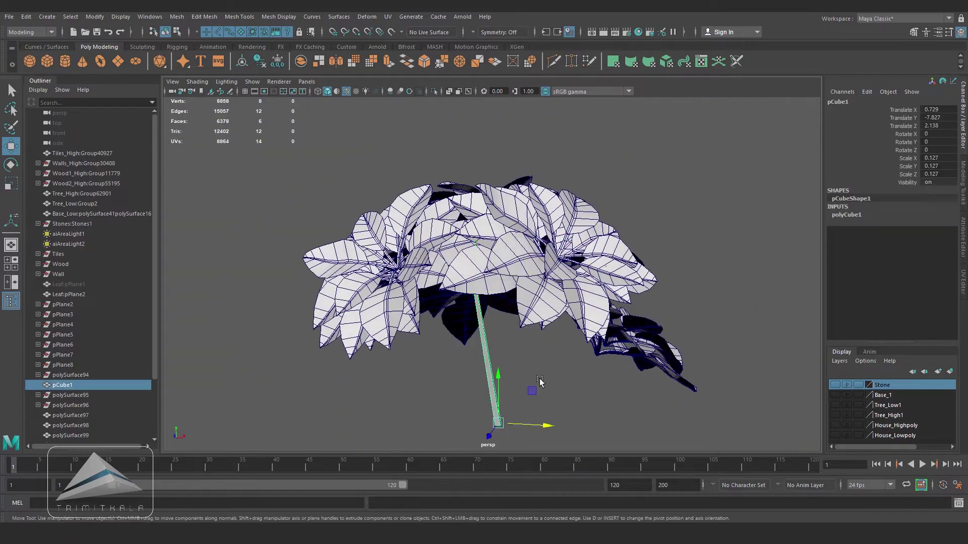
# - Add edge loops near the stem's base and extrude the side face about 2.7 units toward a neighbouring clump
pyautogui.keyDown('alt'); pyautogui.moveTo(533, 389); pyautogui.dragTo(642, 378); pyautogui.keyUp('alt')
pyautogui.keyDown('alt'); pyautogui.moveTo(479, 393); pyautogui.dragTo(359, 301, button='middle'); pyautogui.keyUp('alt')
pyautogui.scroll(3, 359, 300)
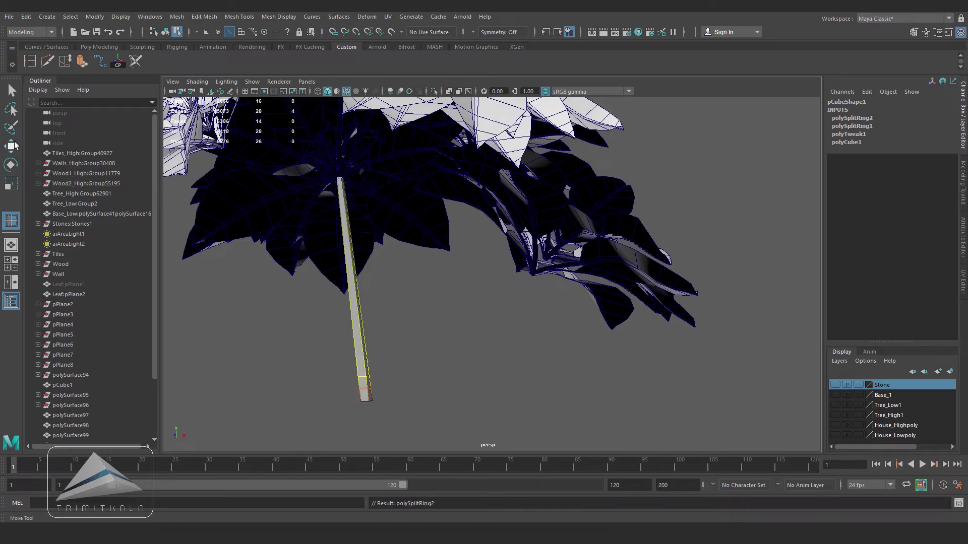
pyautogui.click(15, 146)
pyautogui.moveTo(358, 257); pyautogui.dragTo(352, 284, button='right')
pyautogui.click(369, 383)
pyautogui.click(82, 61)
pyautogui.moveTo(369, 383); pyautogui.dragTo(492, 312)
pyautogui.scroll(3, 532, 362)
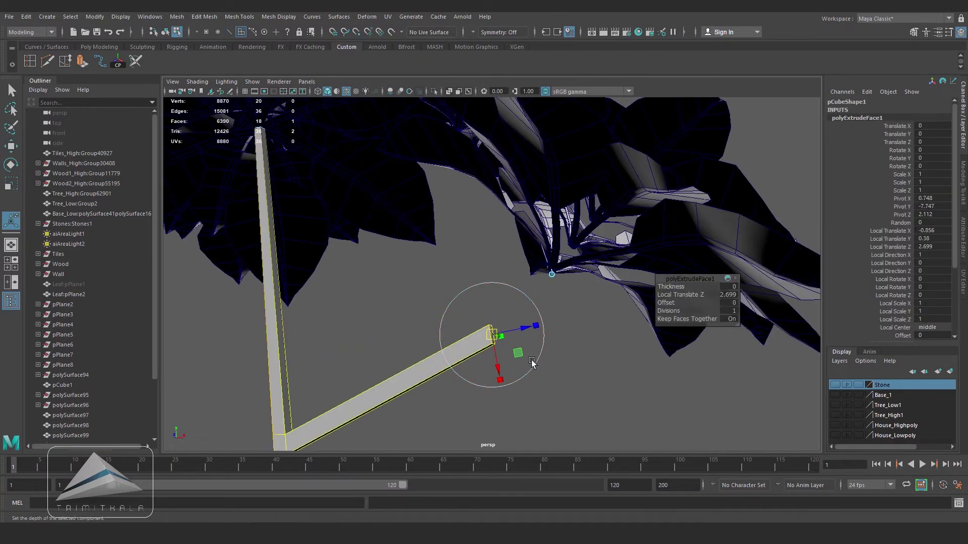
# - Move the extruded branch's end vertices to the base of the neighbouring foliage clump, and return to object mode
pyautogui.moveTo(478, 345); pyautogui.dragTo(438, 341, button='right')
pyautogui.moveTo(469, 313); pyautogui.dragTo(524, 348)
pyautogui.press('w')
pyautogui.scroll(2, 526, 346)
pyautogui.keyDown('alt'); pyautogui.moveTo(574, 323); pyautogui.dragTo(617, 330); pyautogui.keyUp('alt')
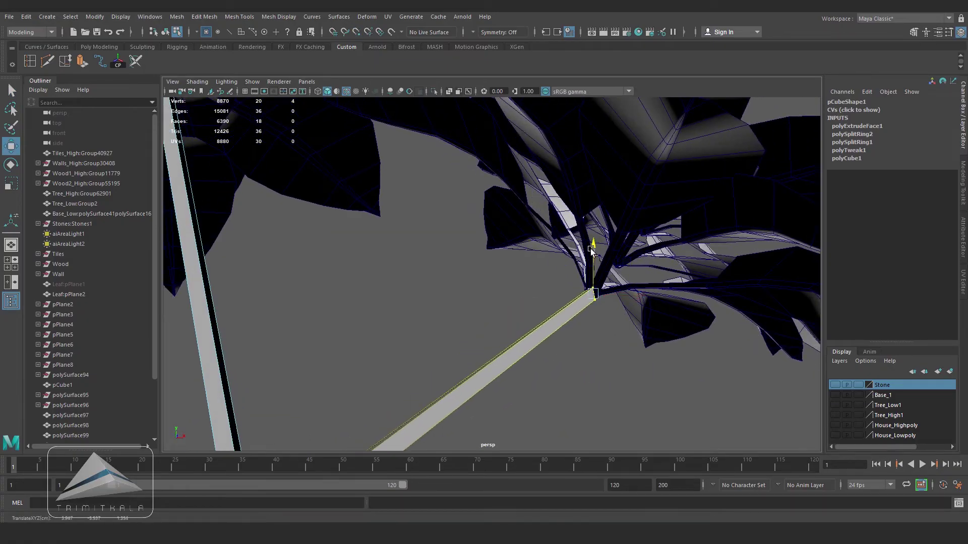
pyautogui.keyDown('alt'); pyautogui.moveTo(591, 251); pyautogui.dragTo(404, 208); pyautogui.keyUp('alt')
pyautogui.keyDown('alt'); pyautogui.moveTo(404, 207); pyautogui.dragTo(421, 350); pyautogui.keyUp('alt')
pyautogui.moveTo(421, 349); pyautogui.dragTo(461, 320, button='right')
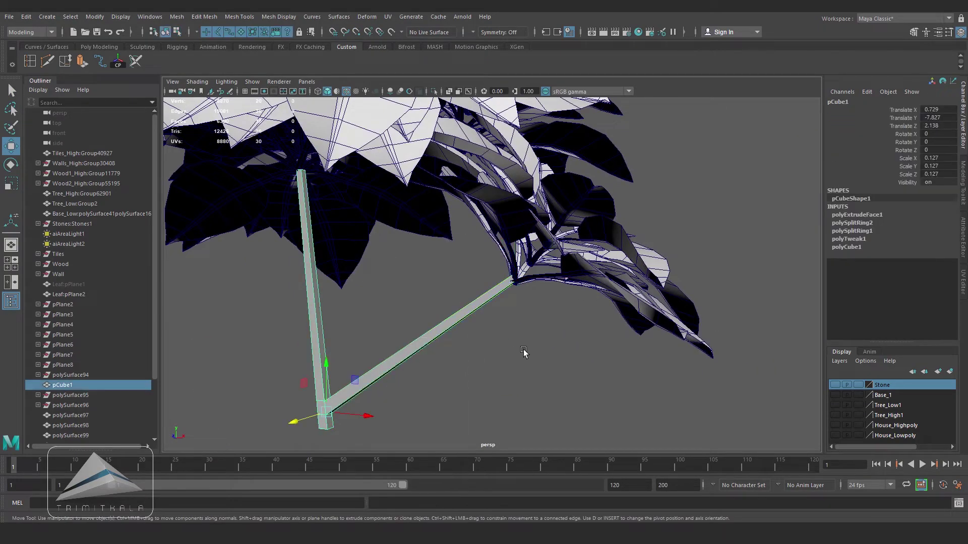
pyautogui.keyDown('alt'); pyautogui.moveTo(525, 352); pyautogui.dragTo(356, 242); pyautogui.keyUp('alt')
pyautogui.click(178, 17)
pyautogui.click(197, 111)
pyautogui.hotkey('ctrl', 'z')
# - Insert edge loops along the side branch of the stem and leave the tool
pyautogui.click(30, 61)
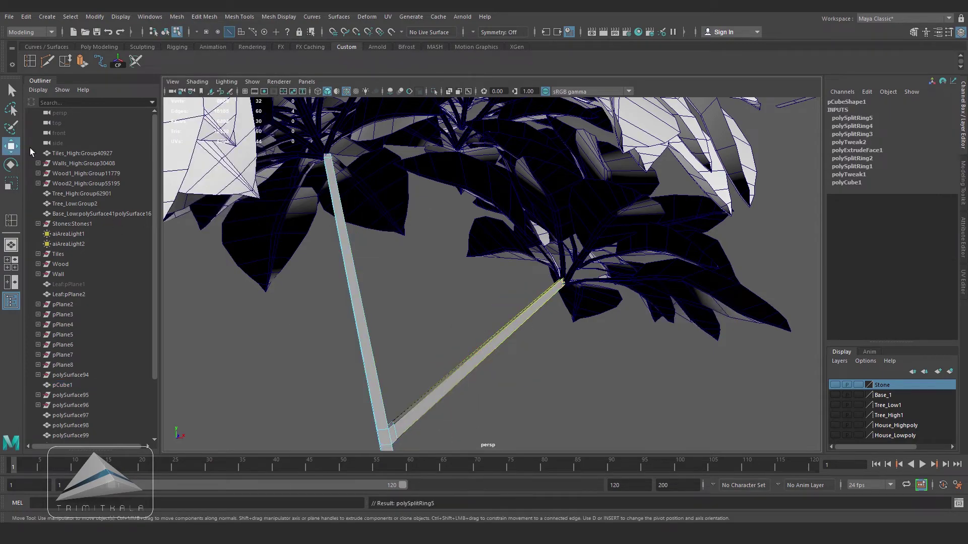
pyautogui.moveTo(352, 288); pyautogui.dragTo(378, 267, button='right')
pyautogui.click(421, 313)
pyautogui.keyDown('alt'); pyautogui.moveTo(426, 323); pyautogui.dragTo(489, 335); pyautogui.keyUp('alt')
pyautogui.click(534, 334)
# - Add edge loops partway up the main stem and extrude the side face between them about 0.86 units outward
pyautogui.click(30, 62)
pyautogui.click(483, 285)
pyautogui.keyDown('alt'); pyautogui.moveTo(483, 285); pyautogui.dragTo(559, 261); pyautogui.keyUp('alt')
pyautogui.click(82, 61)
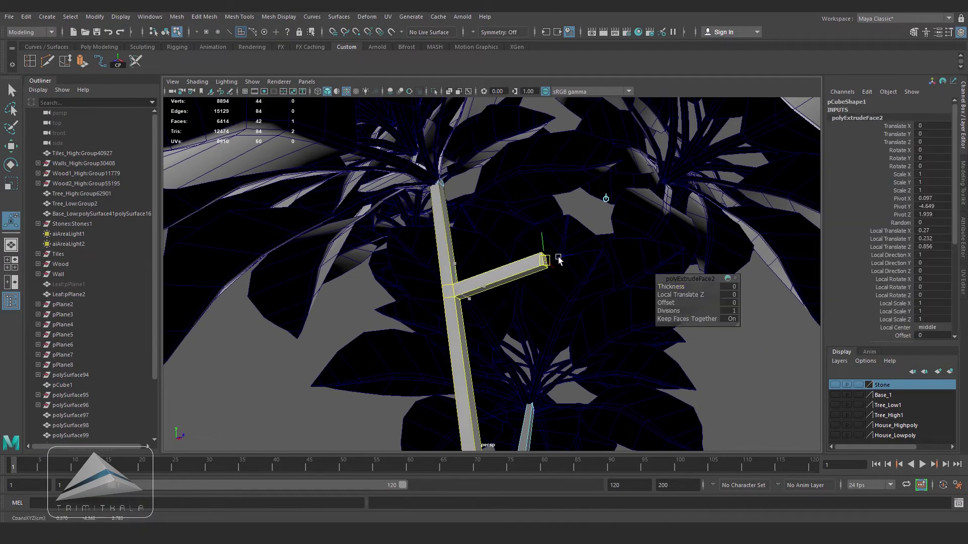
# - Move the end vertices of the stem's upper side branch to the base of its neighbouring clump, then return to object mode
pyautogui.moveTo(523, 258); pyautogui.dragTo(495, 259, button='right')
pyautogui.press('w')
pyautogui.moveTo(577, 235); pyautogui.dragTo(687, 263)
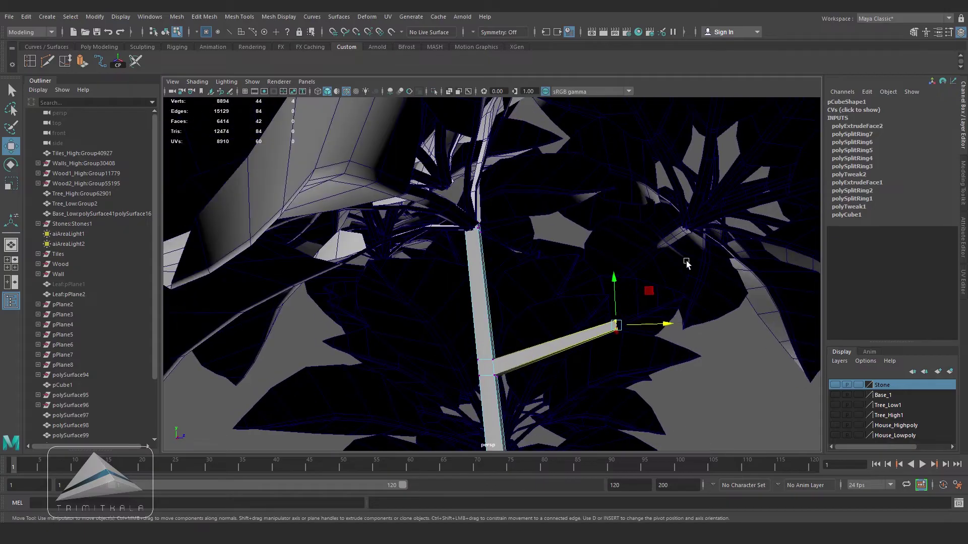
pyautogui.keyDown('alt'); pyautogui.moveTo(688, 226); pyautogui.dragTo(544, 317); pyautogui.keyUp('alt')
pyautogui.keyDown('alt'); pyautogui.moveTo(364, 141); pyautogui.dragTo(535, 248); pyautogui.keyUp('alt')
pyautogui.moveTo(628, 258); pyautogui.dragTo(674, 244, button='right')
# - Insert an edge loop near the end of the upper side branch, leave the tool and reselect the stem
pyautogui.click(30, 61)
pyautogui.click(652, 278)
pyautogui.click(11, 146)
pyautogui.moveTo(463, 378); pyautogui.dragTo(509, 364, button='right')
pyautogui.scroll(-10, 436, 409)
pyautogui.keyDown('alt'); pyautogui.moveTo(437, 409); pyautogui.dragTo(575, 322); pyautogui.keyUp('alt')
pyautogui.click(519, 384)
pyautogui.click(475, 312)
pyautogui.keyDown('alt'); pyautogui.moveTo(475, 312); pyautogui.dragTo(456, 297); pyautogui.keyUp('alt')
# - Insert two closely spaced edge loops on the main stem between the lower and upper side branches
pyautogui.click(30, 61)
pyautogui.scroll(5, 464, 343)
pyautogui.click(480, 372)
pyautogui.click(479, 372)
pyautogui.press('w')
# - Extrude the side face between the two new loops toward the opposite clump, rotating its end about -50.8 degrees and scaling it to 0.867
pyautogui.moveTo(456, 298); pyautogui.dragTo(456, 325, button='right')
pyautogui.click(448, 317)
pyautogui.scroll(-2, 448, 317)
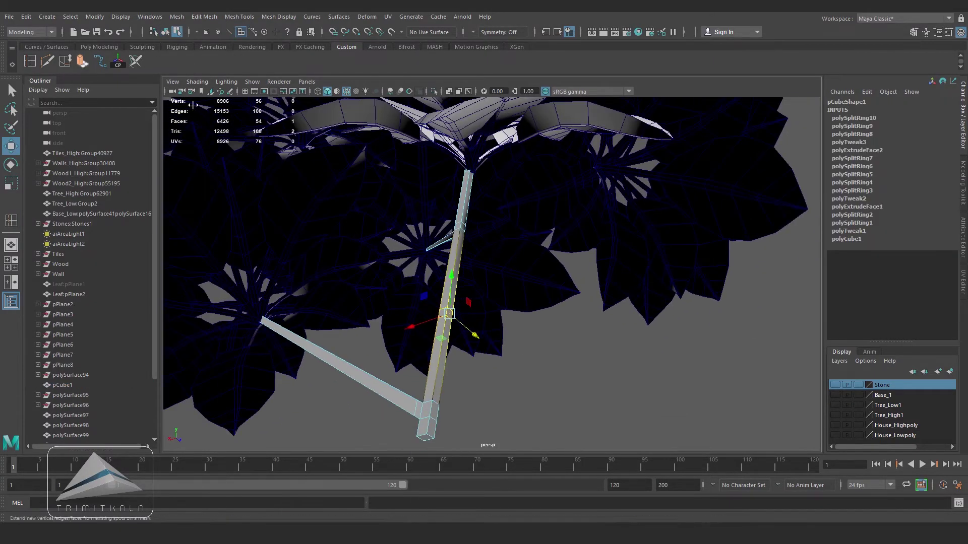
pyautogui.click(82, 61)
pyautogui.keyDown('alt'); pyautogui.moveTo(474, 347); pyautogui.dragTo(508, 383); pyautogui.keyUp('alt')
pyautogui.keyDown('alt'); pyautogui.moveTo(524, 266); pyautogui.dragTo(515, 296, button='middle'); pyautogui.keyUp('alt')
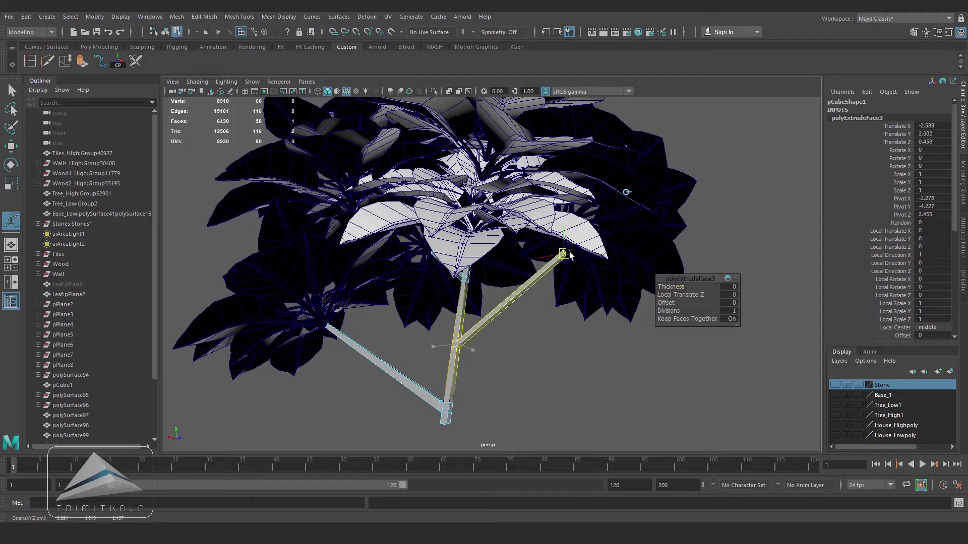
pyautogui.moveTo(570, 252); pyautogui.dragTo(574, 249)
pyautogui.scroll(3, 574, 252)
pyautogui.keyDown('alt'); pyautogui.moveTo(574, 252); pyautogui.dragTo(585, 326); pyautogui.keyUp('alt')
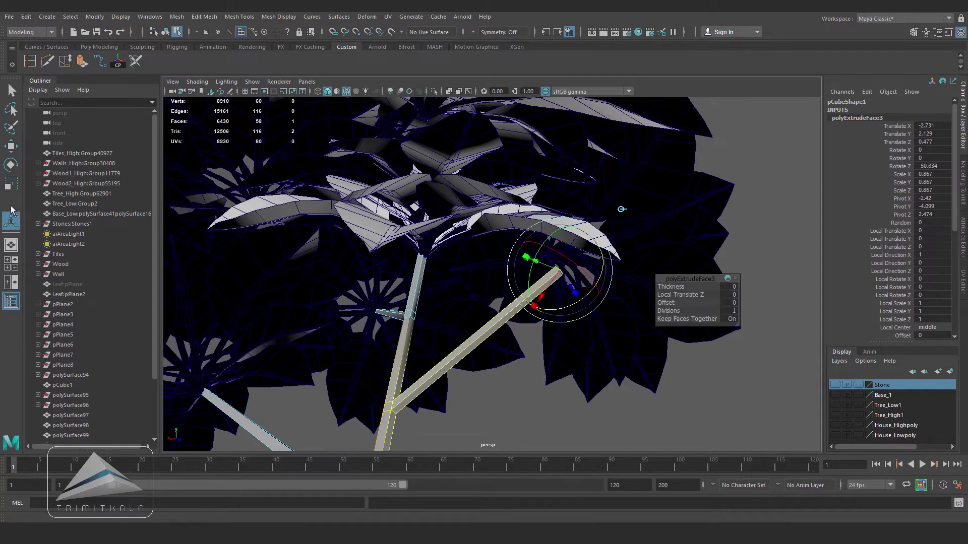
# - Move the end vertices of the middle side branch onto the base of the opposite foliage clump and return to object mode
pyautogui.moveTo(548, 284); pyautogui.dragTo(518, 282, button='right')
pyautogui.moveTo(527, 248); pyautogui.dragTo(595, 295)
pyautogui.keyDown('alt'); pyautogui.moveTo(600, 296); pyautogui.dragTo(517, 339); pyautogui.keyUp('alt')
pyautogui.scroll(4, 517, 339)
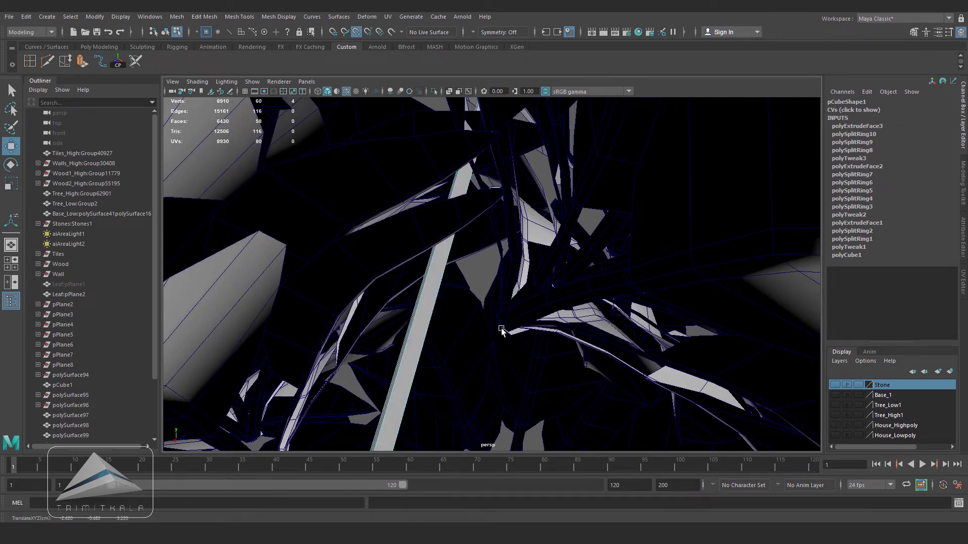
pyautogui.scroll(-4, 543, 335)
pyautogui.keyDown('alt'); pyautogui.moveTo(542, 336); pyautogui.dragTo(502, 303); pyautogui.keyUp('alt')
pyautogui.press('g')
pyautogui.press('w')
pyautogui.scroll(-6, 320, 342)
pyautogui.keyDown('alt'); pyautogui.moveTo(343, 343); pyautogui.dragTo(596, 375); pyautogui.keyUp('alt')
pyautogui.moveTo(596, 375); pyautogui.dragTo(609, 362, button='right')
# - Insert edge loops on the side branches near their junctions with the main stem, and deselect the stem
pyautogui.keyDown('alt'); pyautogui.moveTo(608, 362); pyautogui.dragTo(539, 333); pyautogui.keyUp('alt')
pyautogui.scroll(4, 525, 372)
pyautogui.click(30, 61)
pyautogui.scroll(4, 407, 288)
pyautogui.moveTo(408, 291); pyautogui.dragTo(395, 301)
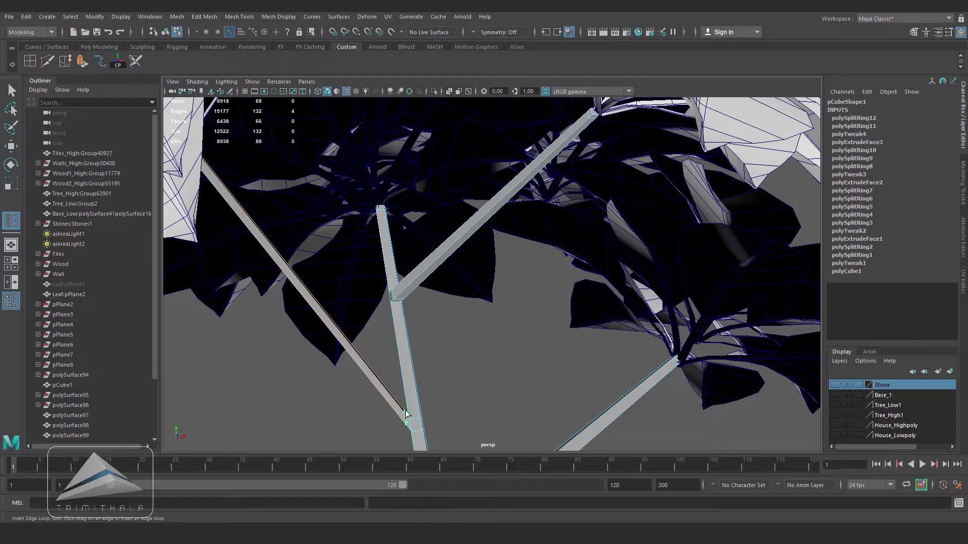
pyautogui.moveTo(350, 257)
pyautogui.mouseDown(button='right')
pyautogui.moveTo(402, 267)
pyautogui.moveTo(404, 242)
pyautogui.mouseUp(button='right')
pyautogui.scroll(-6, 544, 413)
pyautogui.click(544, 413)
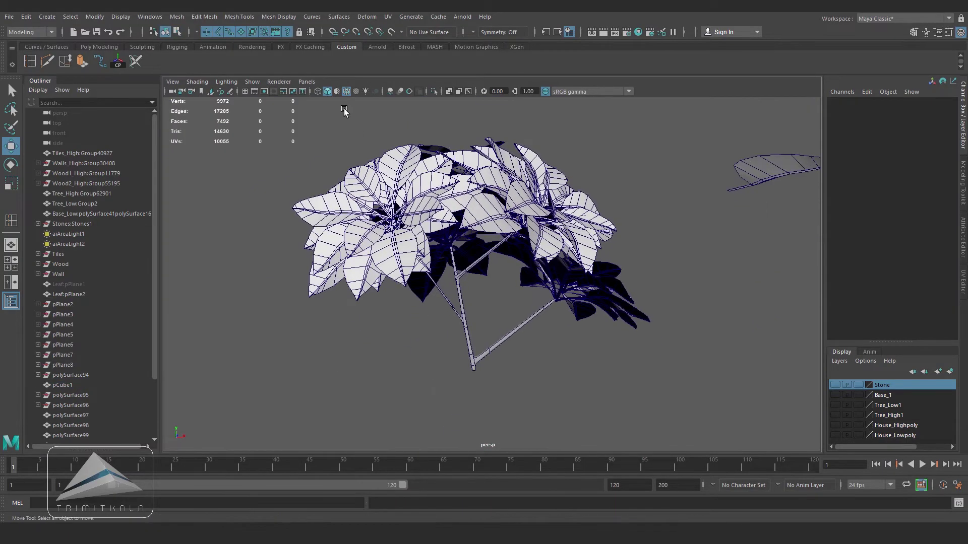
# - Turn off the wireframe overlay and insert further edge loops along the stem's side branches
pyautogui.click(347, 91)
pyautogui.moveTo(510, 307)
pyautogui.keyDown('alt'); pyautogui.mouseDown()
pyautogui.moveTo(459, 353)
pyautogui.moveTo(596, 365)
pyautogui.moveTo(531, 330)
pyautogui.mouseUp(); pyautogui.keyUp('alt')
pyautogui.scroll(5, 531, 331)
pyautogui.click(536, 256)
pyautogui.moveTo(536, 257); pyautogui.dragTo(493, 255, button='right')
pyautogui.press('1')
pyautogui.keyDown('alt'); pyautogui.moveTo(502, 258); pyautogui.dragTo(501, 231); pyautogui.keyUp('alt')
pyautogui.moveTo(439, 324); pyautogui.dragTo(396, 296)
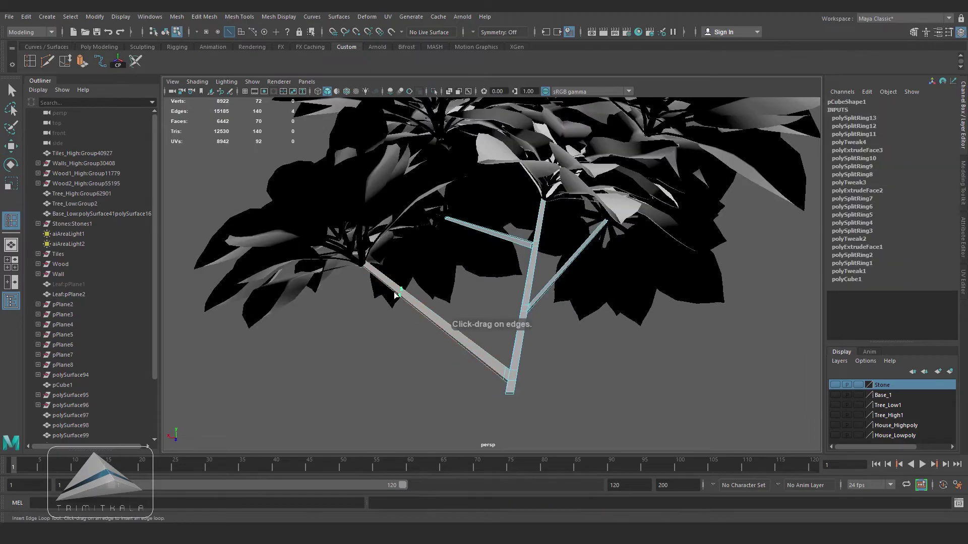
pyautogui.click(466, 225)
pyautogui.click(507, 238)
pyautogui.click(556, 281)
pyautogui.click(583, 249)
# - Move the groups of vertices at the edge loops sideways to bend the main stem and side branches into an irregular shape
pyautogui.keyDown('alt'); pyautogui.moveTo(583, 262); pyautogui.dragTo(588, 274); pyautogui.keyUp('alt')
pyautogui.moveTo(535, 288); pyautogui.dragTo(497, 288, button='right')
pyautogui.moveTo(512, 305); pyautogui.dragTo(398, 323)
pyautogui.moveTo(465, 328); pyautogui.dragTo(438, 321)
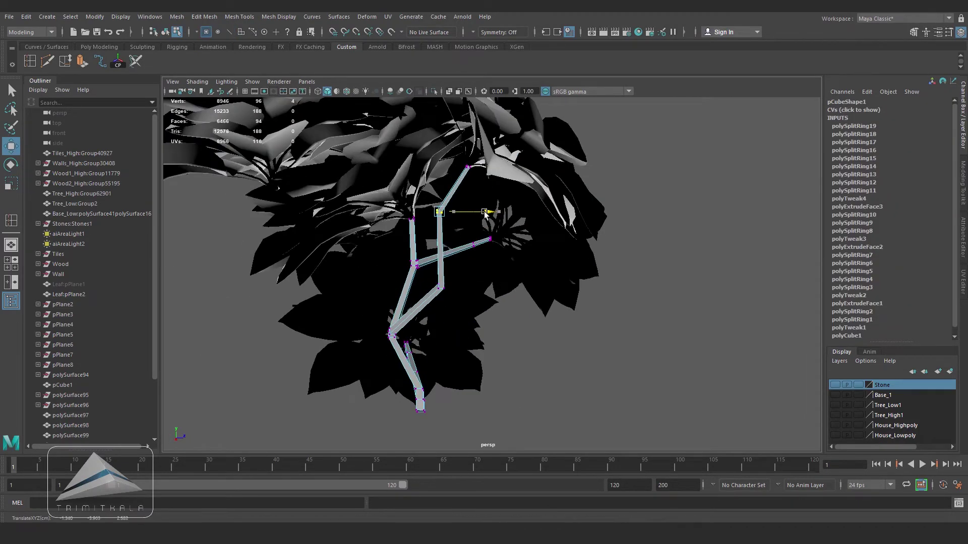
pyautogui.keyDown('alt'); pyautogui.moveTo(485, 214); pyautogui.dragTo(516, 238); pyautogui.keyUp('alt')
pyautogui.keyDown('alt'); pyautogui.moveTo(423, 300); pyautogui.dragTo(470, 375); pyautogui.keyUp('alt')
# - Return to object mode and display the stem with smooth mesh preview
pyautogui.moveTo(504, 320); pyautogui.dragTo(535, 312, button='right')
pyautogui.click(576, 363)
pyautogui.moveTo(479, 350); pyautogui.dragTo(533, 393)
pyautogui.press('3')
# - Examine the plant from several sides, checking the smoothed stem and how the textured foliage clumps sit on it
pyautogui.click(533, 394)
pyautogui.keyDown('alt'); pyautogui.moveTo(533, 394); pyautogui.dragTo(482, 381, button='right'); pyautogui.keyUp('alt')
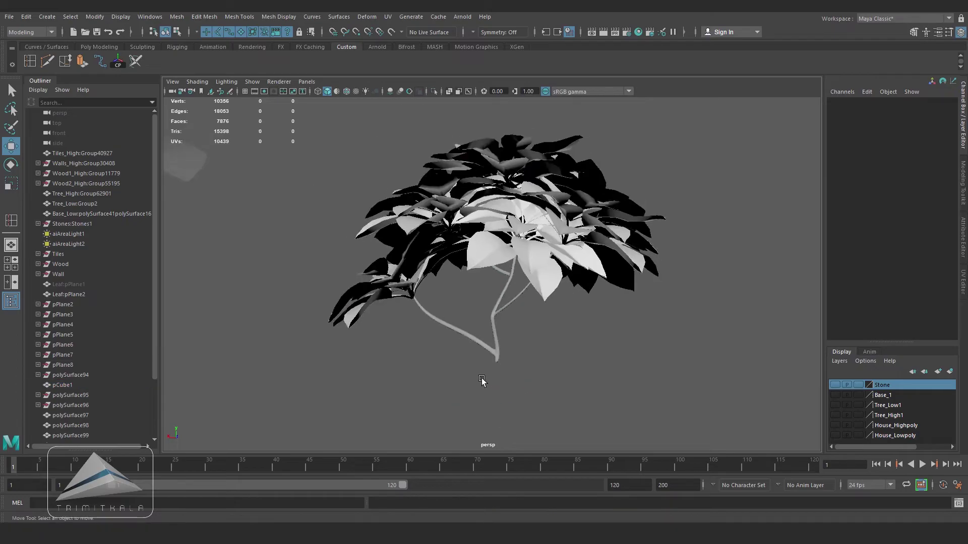
pyautogui.keyDown('alt'); pyautogui.moveTo(482, 381); pyautogui.dragTo(509, 347); pyautogui.keyUp('alt')
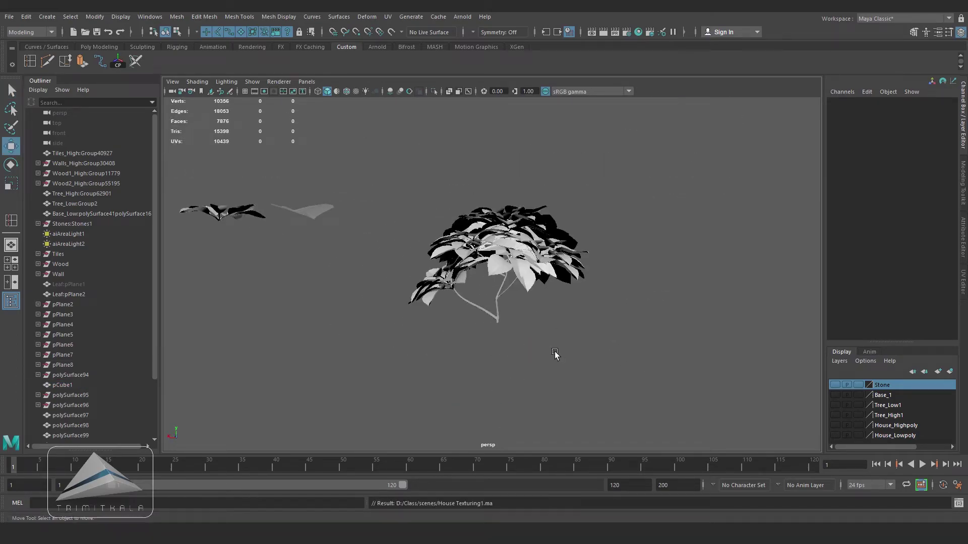
pyautogui.moveTo(595, 335)
pyautogui.keyDown('alt'); pyautogui.mouseDown()
pyautogui.moveTo(525, 335)
pyautogui.moveTo(634, 342)
pyautogui.moveTo(635, 315)
pyautogui.mouseUp(); pyautogui.keyUp('alt')
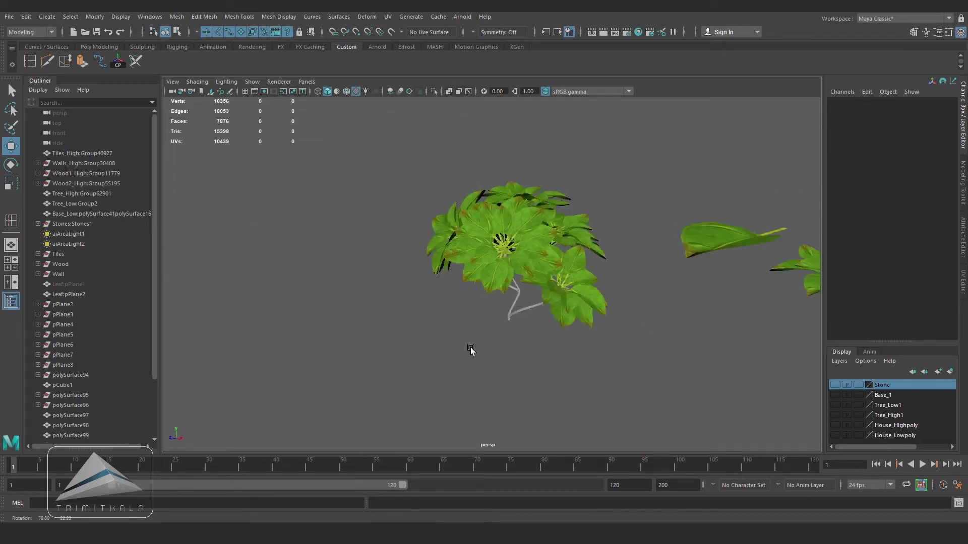
pyautogui.keyDown('alt'); pyautogui.moveTo(471, 350); pyautogui.dragTo(398, 328); pyautogui.keyUp('alt')
pyautogui.keyDown('alt'); pyautogui.moveTo(557, 323); pyautogui.dragTo(491, 345); pyautogui.keyUp('alt')
pyautogui.click(547, 295)
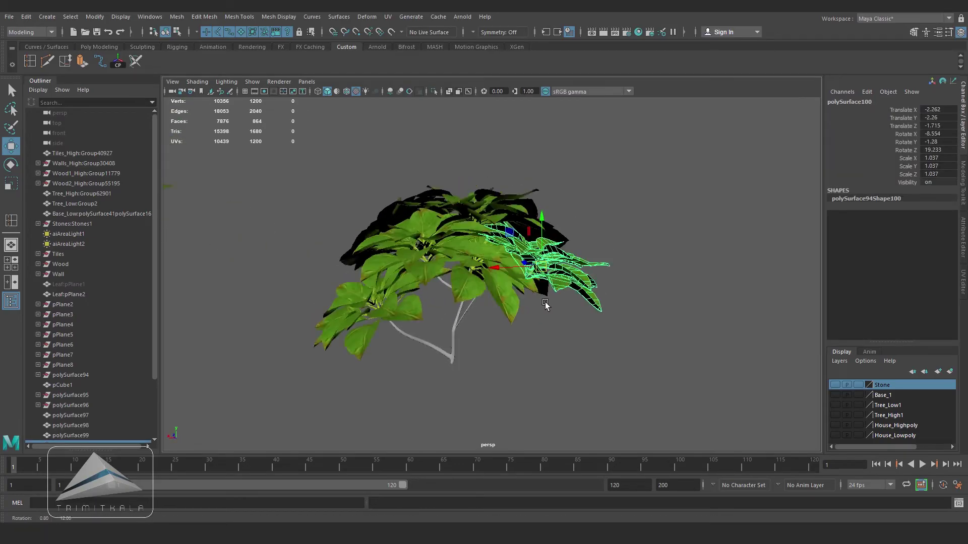
pyautogui.keyDown('alt'); pyautogui.moveTo(546, 304); pyautogui.dragTo(494, 269); pyautogui.keyUp('alt')
pyautogui.keyDown('alt'); pyautogui.moveTo(494, 268); pyautogui.dragTo(512, 303, button='right'); pyautogui.keyUp('alt')
pyautogui.keyDown('alt'); pyautogui.moveTo(512, 304); pyautogui.dragTo(557, 303); pyautogui.keyUp('alt')
pyautogui.keyDown('alt'); pyautogui.moveTo(557, 303); pyautogui.dragTo(572, 323, button='right'); pyautogui.keyUp('alt')
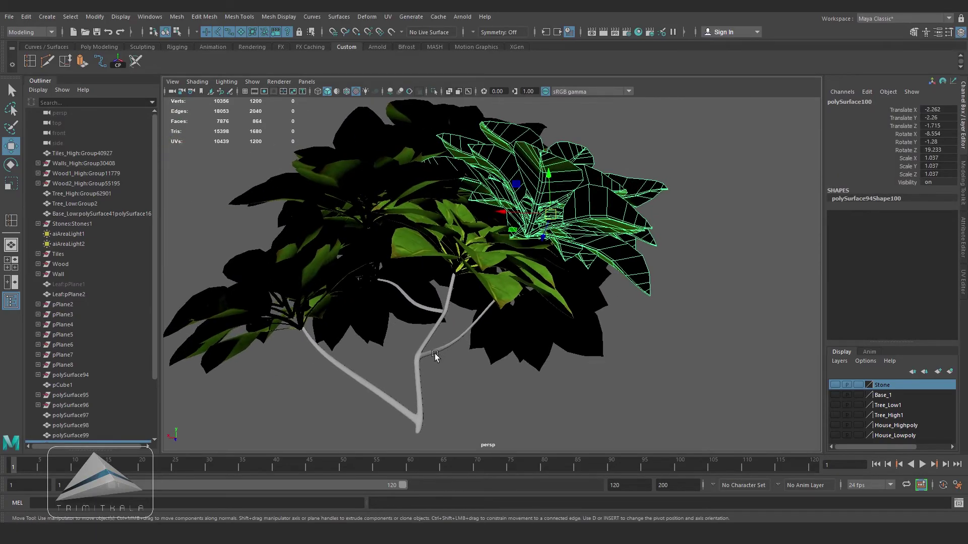
# - Turn off the stem's smooth preview and insert another edge loop on the lower main stem
pyautogui.click(434, 355)
pyautogui.press('1')
pyautogui.keyDown('alt'); pyautogui.moveTo(439, 360); pyautogui.dragTo(505, 324, button='right'); pyautogui.keyUp('alt')
pyautogui.keyDown('alt'); pyautogui.moveTo(506, 325); pyautogui.dragTo(501, 353); pyautogui.keyUp('alt')
pyautogui.keyDown('alt'); pyautogui.moveTo(501, 353); pyautogui.dragTo(489, 368, button='middle'); pyautogui.keyUp('alt')
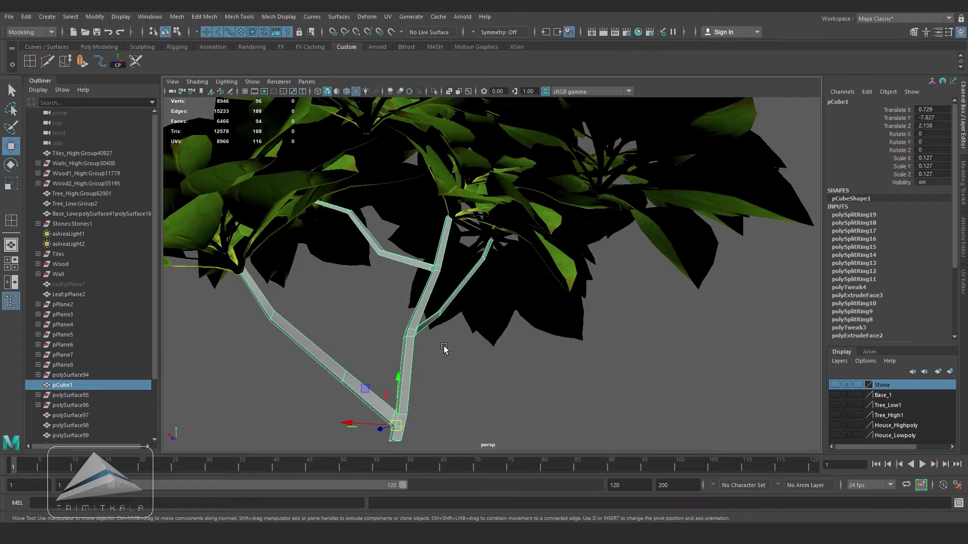
pyautogui.click(29, 61)
pyautogui.click(404, 369)
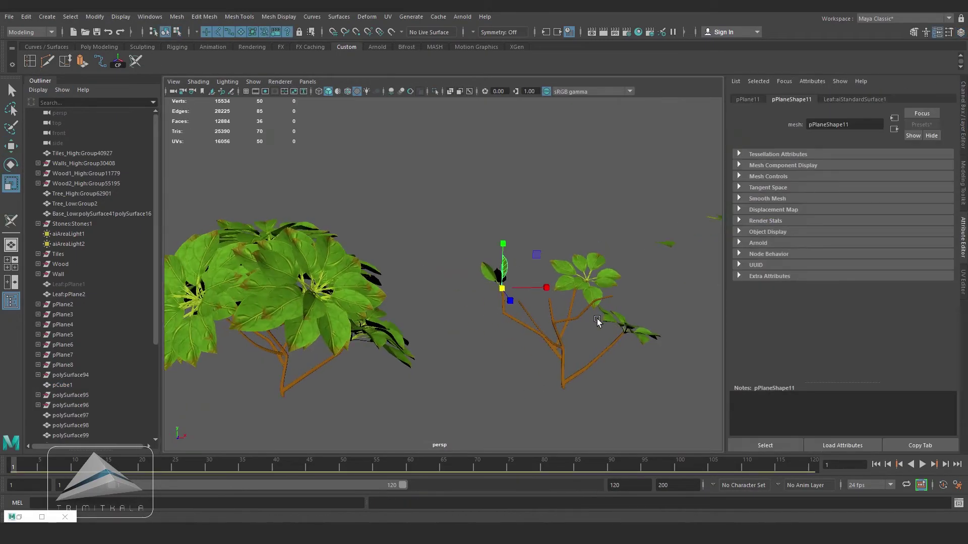
# - Adjust the size of the leaf at the tip of the sparse plant's outer branch
pyautogui.scroll(3, 598, 322)
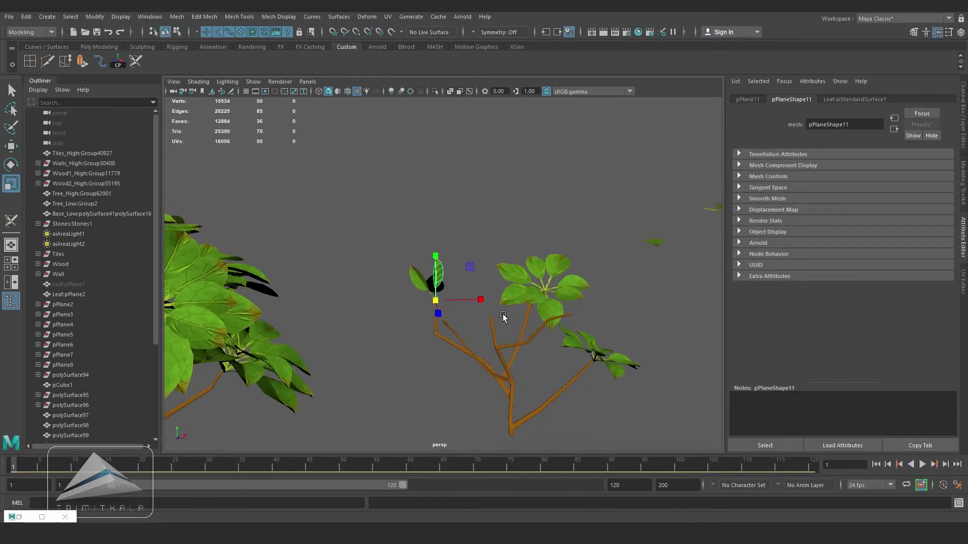
pyautogui.scroll(3, 503, 316)
pyautogui.moveTo(418, 331); pyautogui.dragTo(402, 347)
pyautogui.scroll(-3, 418, 333)
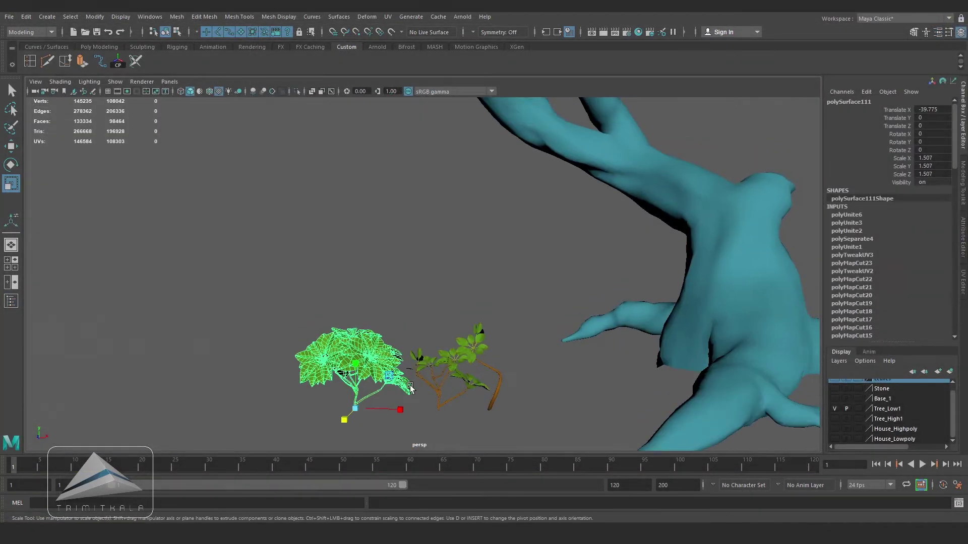
# - Duplicate the dense plant and move the copy up to the tip of the tree's outermost branch
pyautogui.scroll(-5, 433, 383)
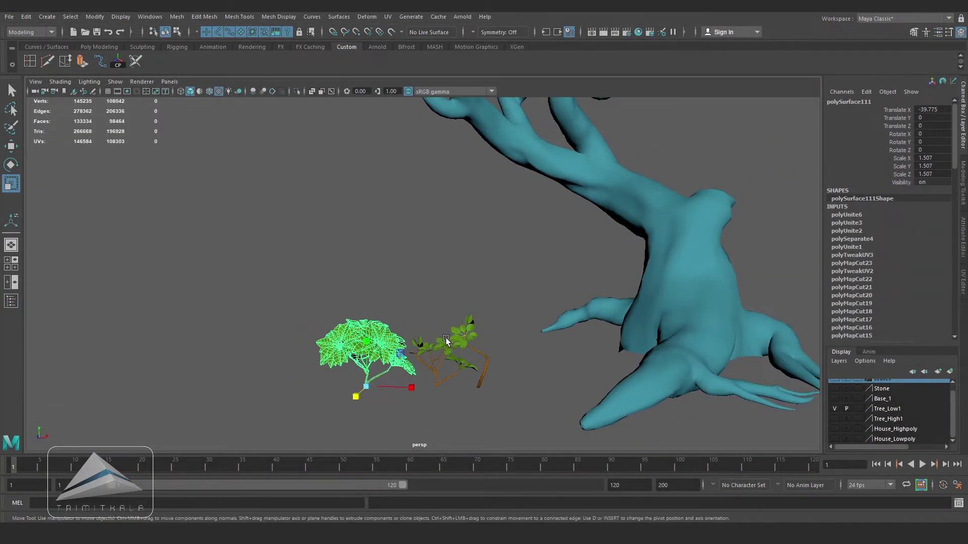
pyautogui.press('w')
pyautogui.hotkey('ctrl', 'd')
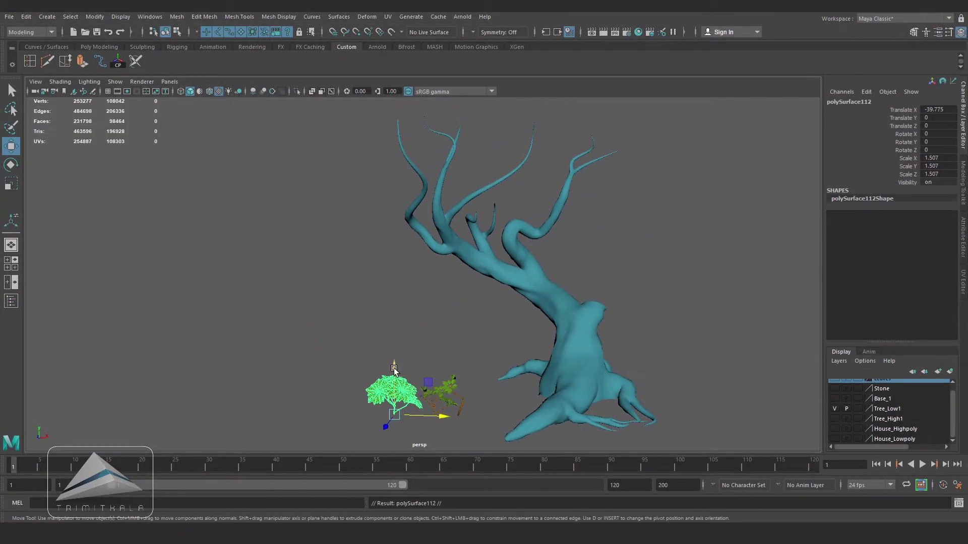
pyautogui.keyDown('alt'); pyautogui.moveTo(436, 159); pyautogui.dragTo(403, 264, button='middle'); pyautogui.keyUp('alt')
pyautogui.scroll(5, 387, 268)
pyautogui.keyDown('alt'); pyautogui.moveTo(387, 268); pyautogui.dragTo(338, 395); pyautogui.keyUp('alt')
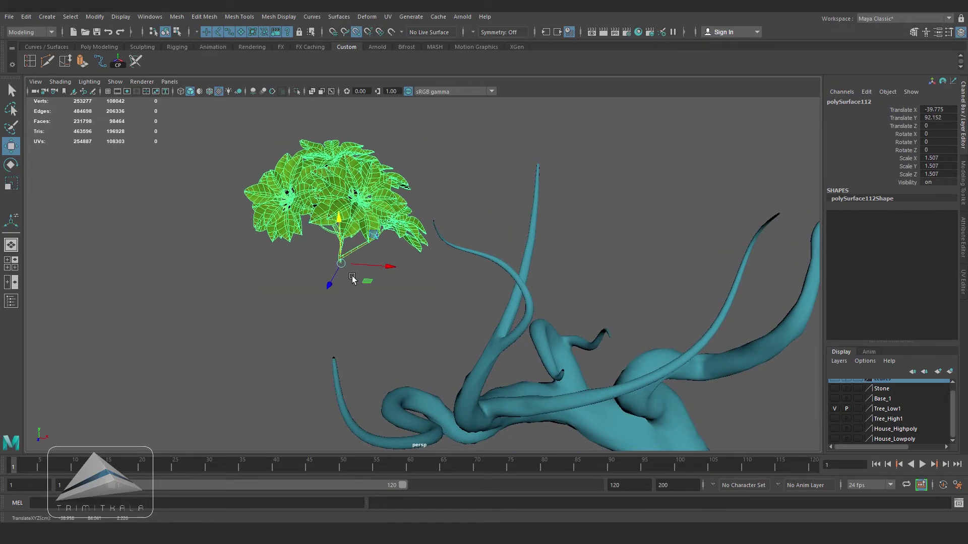
pyautogui.moveTo(339, 265); pyautogui.dragTo(282, 322)
pyautogui.moveTo(272, 264); pyautogui.dragTo(268, 265)
# - Fine-tune the plant copy's position so its stem base meets the branch tip, at about Y 96
pyautogui.keyDown('alt'); pyautogui.moveTo(323, 274); pyautogui.dragTo(454, 277); pyautogui.keyUp('alt')
pyautogui.moveTo(570, 277); pyautogui.dragTo(571, 277)
pyautogui.keyDown('alt'); pyautogui.moveTo(504, 272); pyautogui.dragTo(378, 267); pyautogui.keyUp('alt')
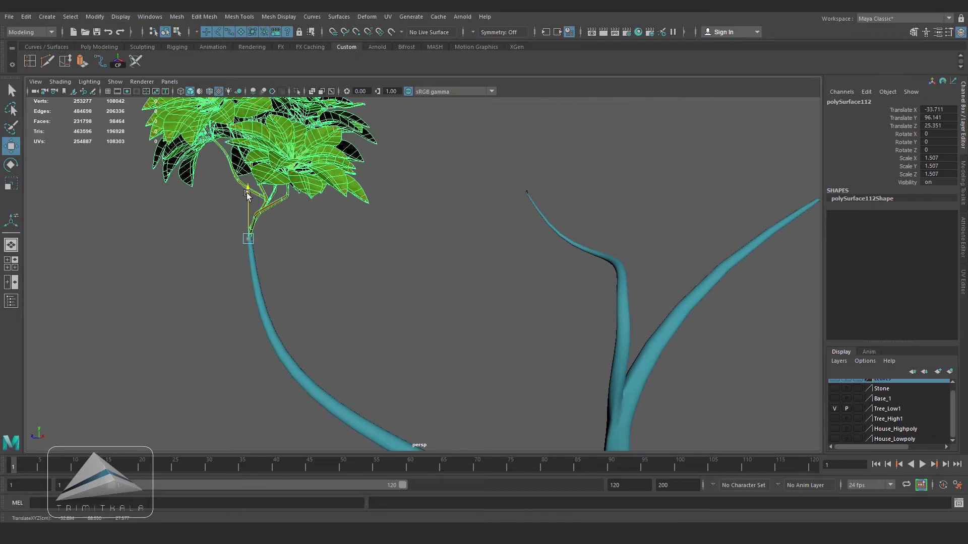
pyautogui.moveTo(249, 195); pyautogui.dragTo(248, 200)
pyautogui.keyDown('alt'); pyautogui.moveTo(323, 252); pyautogui.dragTo(449, 297); pyautogui.keyUp('alt')
pyautogui.scroll(-8, 465, 307)
pyautogui.keyDown('alt'); pyautogui.moveTo(502, 358); pyautogui.dragTo(423, 348); pyautogui.keyUp('alt')
pyautogui.scroll(8, 365, 285)
pyautogui.keyDown('alt'); pyautogui.moveTo(365, 285); pyautogui.dragTo(417, 312, button='middle'); pyautogui.keyUp('alt')
pyautogui.scroll(3, 417, 311)
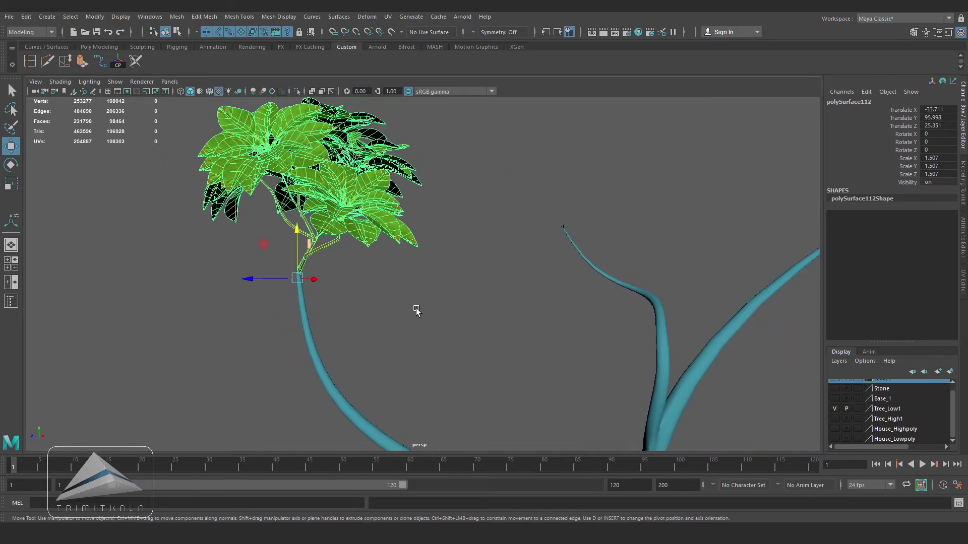
# - Duplicate the dense plant onto the neighbouring branches, snapping each copy's base to the branch tip
pyautogui.keyDown('alt'); pyautogui.moveTo(625, 290); pyautogui.dragTo(514, 292, button='middle'); pyautogui.keyUp('alt')
pyautogui.hotkey('ctrl', 'd')
pyautogui.press('v')
pyautogui.moveTo(155, 278); pyautogui.dragTo(485, 220)
pyautogui.scroll(-6, 519, 244)
pyautogui.hotkey('ctrl', 'd')
pyautogui.moveTo(520, 245); pyautogui.dragTo(600, 269, button='middle')
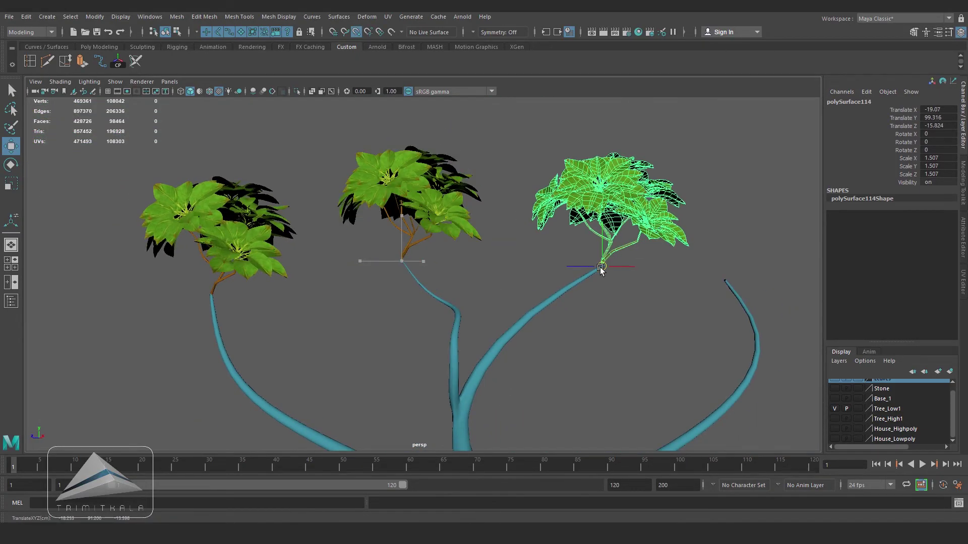
pyautogui.moveTo(697, 325); pyautogui.dragTo(713, 296, button='middle')
pyautogui.keyDown('alt'); pyautogui.moveTo(713, 296); pyautogui.dragTo(452, 271); pyautogui.keyUp('alt')
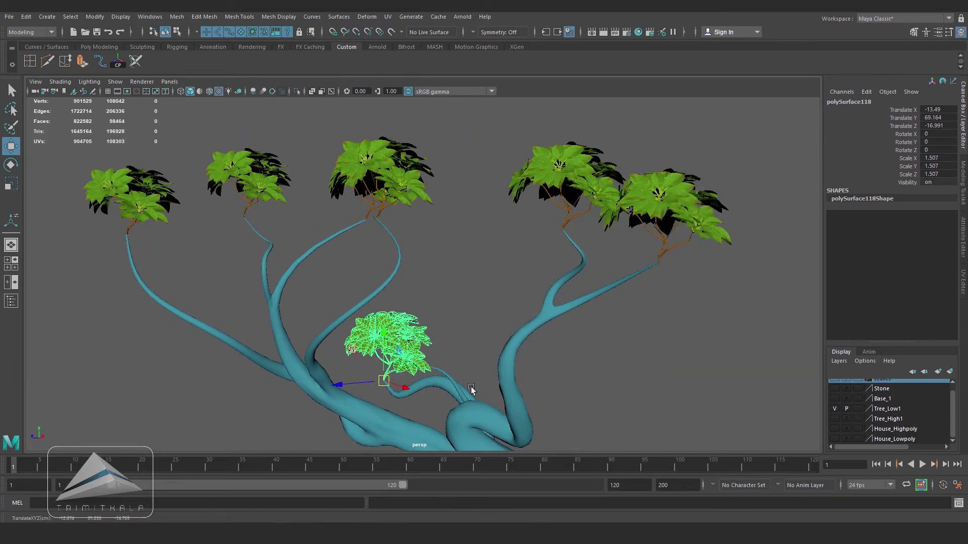
# - Duplicate the small single-sprig plant from the ground and move the copy up beside the tree trunk
pyautogui.scroll(3, 471, 390)
pyautogui.scroll(-10, 471, 390)
pyautogui.keyDown('alt'); pyautogui.moveTo(472, 390); pyautogui.dragTo(454, 368); pyautogui.keyUp('alt')
pyautogui.click(356, 381)
pyautogui.scroll(4, 350, 376)
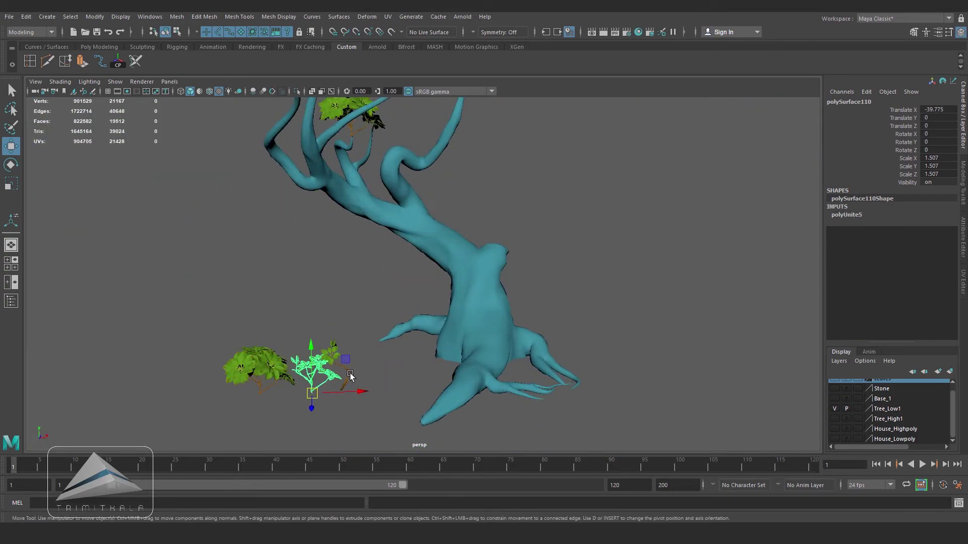
pyautogui.click(348, 380)
pyautogui.scroll(3, 348, 381)
pyautogui.hotkey('ctrl', 'd')
pyautogui.moveTo(320, 434); pyautogui.dragTo(483, 272, button='middle')
pyautogui.keyDown('alt'); pyautogui.moveTo(691, 302); pyautogui.dragTo(537, 315); pyautogui.keyUp('alt')
pyautogui.moveTo(424, 263); pyautogui.dragTo(506, 300, button='middle')
pyautogui.keyDown('alt'); pyautogui.moveTo(506, 300); pyautogui.dragTo(525, 289); pyautogui.keyUp('alt')
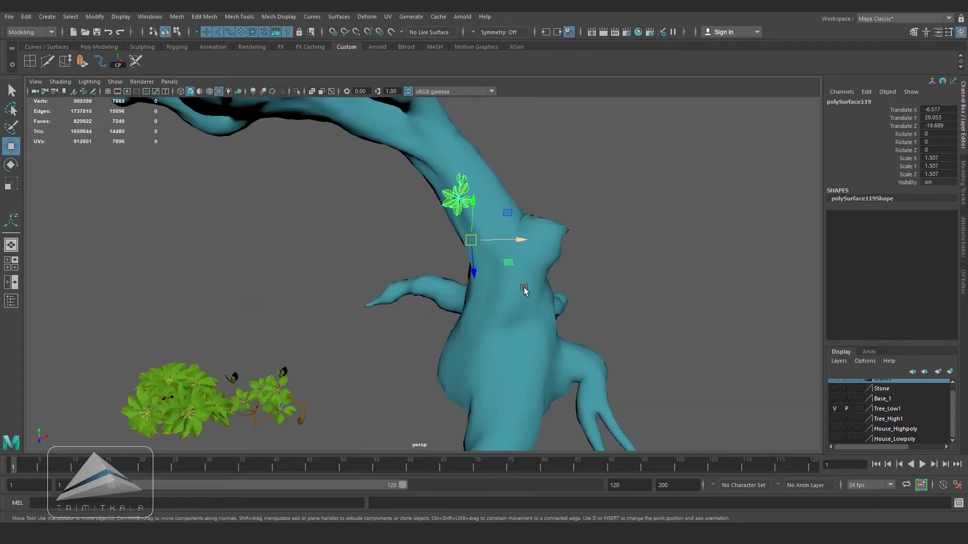
# - Position the sprig copy on top of the cut stump of the trunk and deselect it
pyautogui.moveTo(523, 213); pyautogui.dragTo(525, 222)
pyautogui.keyDown('alt'); pyautogui.moveTo(545, 272); pyautogui.dragTo(428, 292); pyautogui.keyUp('alt')
pyautogui.moveTo(579, 325); pyautogui.dragTo(544, 302)
pyautogui.keyDown('alt'); pyautogui.moveTo(302, 272); pyautogui.dragTo(398, 255); pyautogui.keyUp('alt')
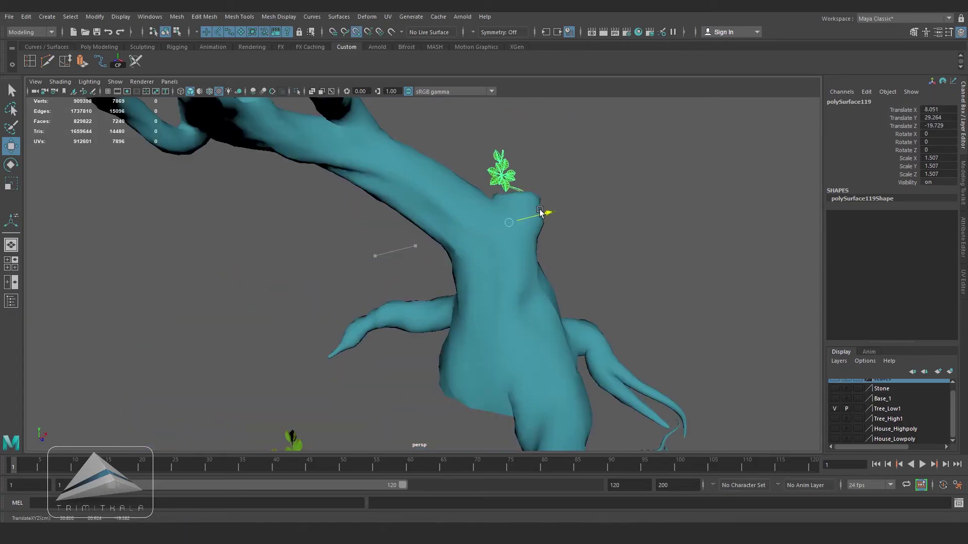
pyautogui.moveTo(540, 212); pyautogui.dragTo(541, 211)
pyautogui.keyDown('alt'); pyautogui.moveTo(545, 237); pyautogui.dragTo(575, 268); pyautogui.keyUp('alt')
pyautogui.scroll(-4, 492, 268)
pyautogui.scroll(4, 694, 277)
pyautogui.scroll(3, 648, 274)
pyautogui.click(648, 274)
# - Duplicate the sparse branching plant from the ground and move the copy up to the sprig's stem on the trunk stump
pyautogui.scroll(-6, 568, 327)
pyautogui.scroll(2, 568, 326)
pyautogui.keyDown('alt'); pyautogui.moveTo(233, 445); pyautogui.dragTo(229, 406, button='middle'); pyautogui.keyUp('alt')
pyautogui.click(229, 403)
pyautogui.hotkey('ctrl', 'd')
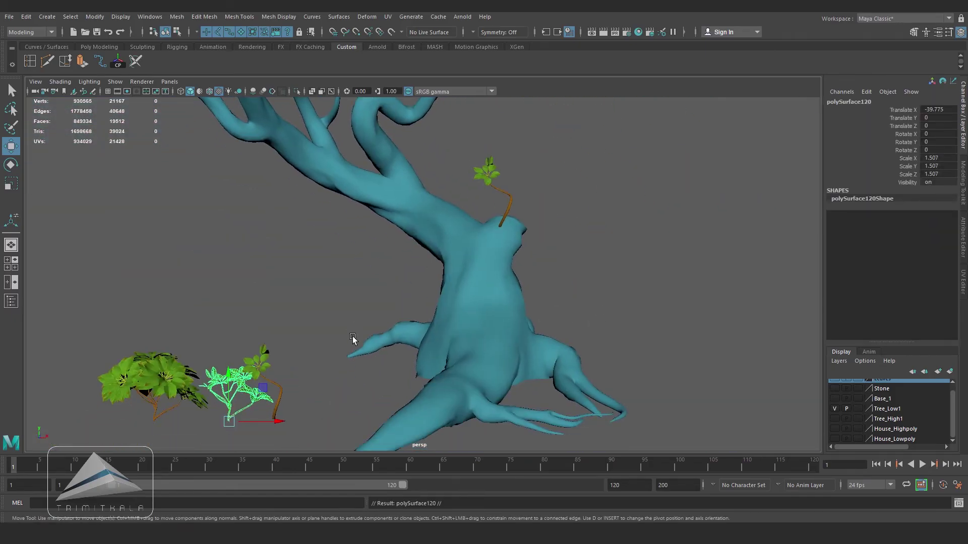
pyautogui.moveTo(507, 214); pyautogui.dragTo(511, 204, button='middle')
pyautogui.scroll(5, 525, 262)
pyautogui.keyDown('alt'); pyautogui.moveTo(570, 202); pyautogui.dragTo(515, 252, button='middle'); pyautogui.keyUp('alt')
pyautogui.keyDown('alt'); pyautogui.moveTo(519, 262); pyautogui.dragTo(543, 254); pyautogui.keyUp('alt')
# - Rotate and nudge the branching plant copy so its base sits against the sprig's stem from all sides
pyautogui.press('e')
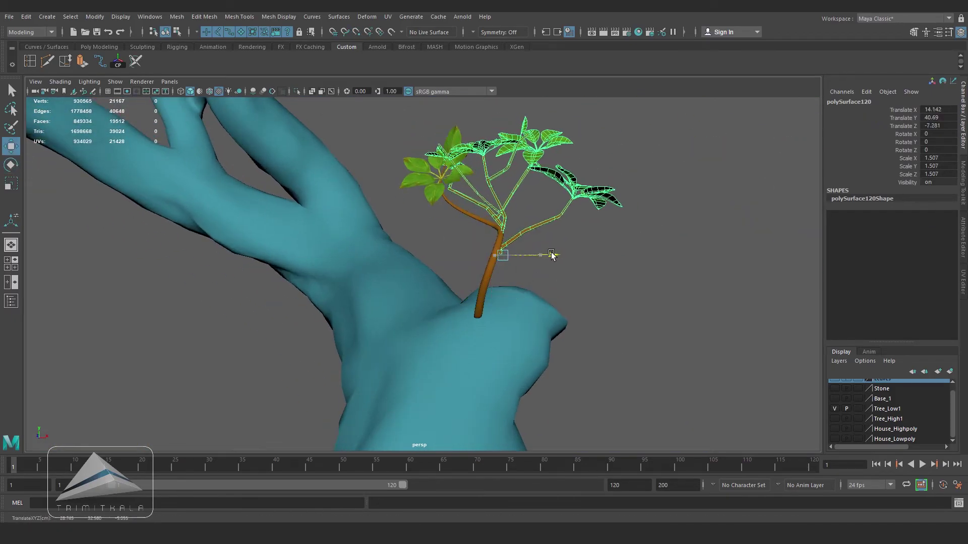
pyautogui.moveTo(496, 209); pyautogui.dragTo(504, 188)
pyautogui.keyDown('alt'); pyautogui.moveTo(509, 237); pyautogui.dragTo(616, 247); pyautogui.keyUp('alt')
pyautogui.moveTo(549, 240); pyautogui.dragTo(545, 240)
pyautogui.scroll(4, 555, 234)
pyautogui.keyDown('alt'); pyautogui.moveTo(555, 233); pyautogui.dragTo(605, 327, button='middle'); pyautogui.keyUp('alt')
pyautogui.keyDown('alt'); pyautogui.moveTo(655, 327); pyautogui.dragTo(600, 361); pyautogui.keyUp('alt')
pyautogui.press('e')
pyautogui.moveTo(607, 402); pyautogui.dragTo(595, 406)
pyautogui.keyDown('alt'); pyautogui.moveTo(569, 373); pyautogui.dragTo(570, 203); pyautogui.keyUp('alt')
pyautogui.scroll(-5, 587, 289)
pyautogui.click(586, 290)
# - Select the branching plant copy on the stump and snap its base onto the sprig's stem
pyautogui.scroll(-4, 587, 290)
pyautogui.click(527, 204)
pyautogui.keyDown('alt'); pyautogui.moveTo(527, 242); pyautogui.dragTo(616, 298); pyautogui.keyUp('alt')
pyautogui.click(615, 298)
pyautogui.scroll(4, 615, 298)
pyautogui.keyDown('alt'); pyautogui.moveTo(567, 202); pyautogui.dragTo(518, 282, button='middle'); pyautogui.keyUp('alt')
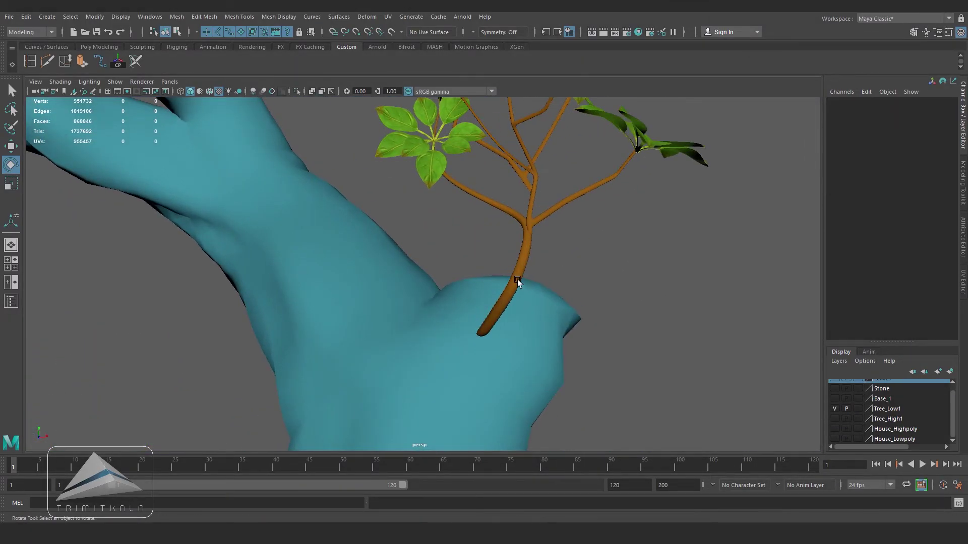
pyautogui.click(518, 281)
pyautogui.press('w')
pyautogui.press('v')
pyautogui.moveTo(510, 280); pyautogui.dragTo(517, 287)
# - Rotate the branching plant copy around its base so its twigs grow naturally out of the sprig's stem
pyautogui.keyDown('alt'); pyautogui.moveTo(525, 285); pyautogui.dragTo(636, 267); pyautogui.keyUp('alt')
pyautogui.press('e')
pyautogui.moveTo(567, 282); pyautogui.dragTo(534, 314)
pyautogui.press('s')
pyautogui.keyDown('alt'); pyautogui.moveTo(595, 298); pyautogui.dragTo(524, 285); pyautogui.keyUp('alt')
pyautogui.moveTo(535, 288); pyautogui.dragTo(514, 277)
pyautogui.click(580, 321)
# - Move the other small plant copy against the side of the stump, beside the sprig's stem, and deselect it
pyautogui.keyDown('alt'); pyautogui.moveTo(580, 321); pyautogui.dragTo(494, 318); pyautogui.keyUp('alt')
pyautogui.scroll(3, 428, 328)
pyautogui.click(408, 330)
pyautogui.press('w')
pyautogui.moveTo(440, 329); pyautogui.dragTo(519, 373)
pyautogui.moveTo(521, 398); pyautogui.dragTo(520, 400)
pyautogui.keyDown('alt'); pyautogui.moveTo(520, 400); pyautogui.dragTo(558, 371); pyautogui.keyUp('alt')
pyautogui.click(608, 322)
pyautogui.scroll(-5, 609, 320)
pyautogui.keyDown('alt'); pyautogui.moveTo(608, 322); pyautogui.dragTo(553, 372); pyautogui.keyUp('alt')
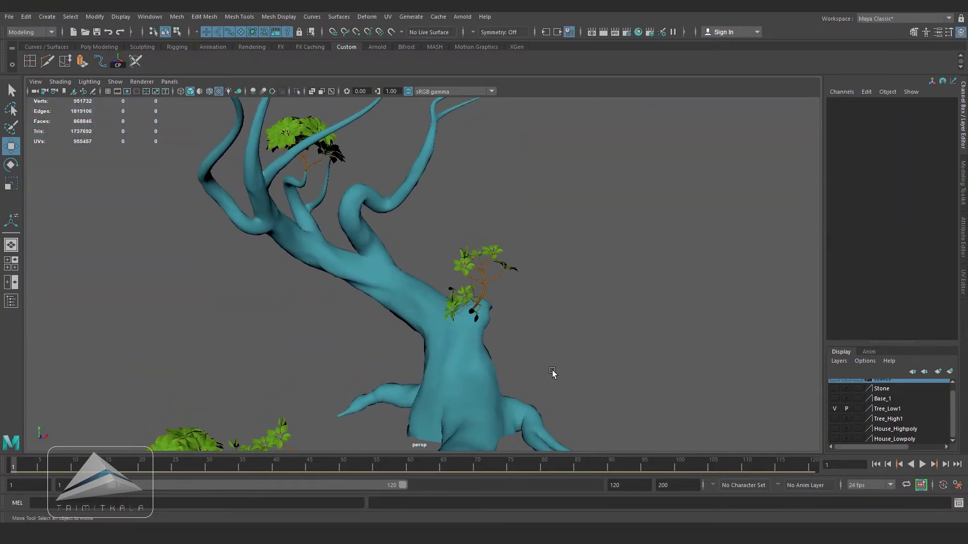
# - Duplicate the dense plant at the outermost branch tip, placing two tilted copies scaled to 1.654 lower along the branch
pyautogui.keyDown('alt'); pyautogui.moveTo(567, 337); pyautogui.dragTo(595, 484, button='middle'); pyautogui.keyUp('alt')
pyautogui.click(313, 323)
pyautogui.hotkey('ctrl', 'd')
pyautogui.keyDown('alt'); pyautogui.moveTo(313, 323); pyautogui.dragTo(337, 292); pyautogui.keyUp('alt')
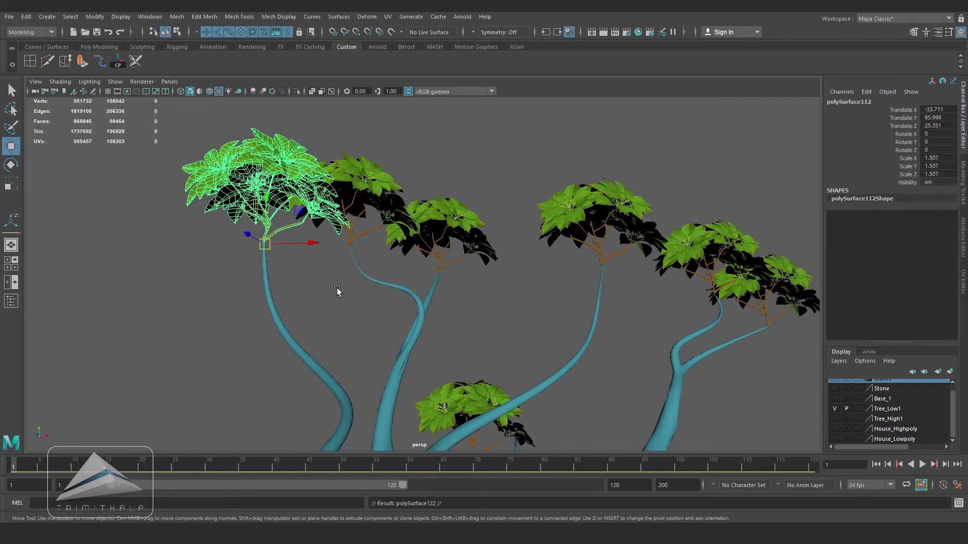
pyautogui.scroll(2, 332, 287)
pyautogui.moveTo(214, 227); pyautogui.dragTo(307, 268)
pyautogui.press('e')
pyautogui.scroll(-3, 282, 295)
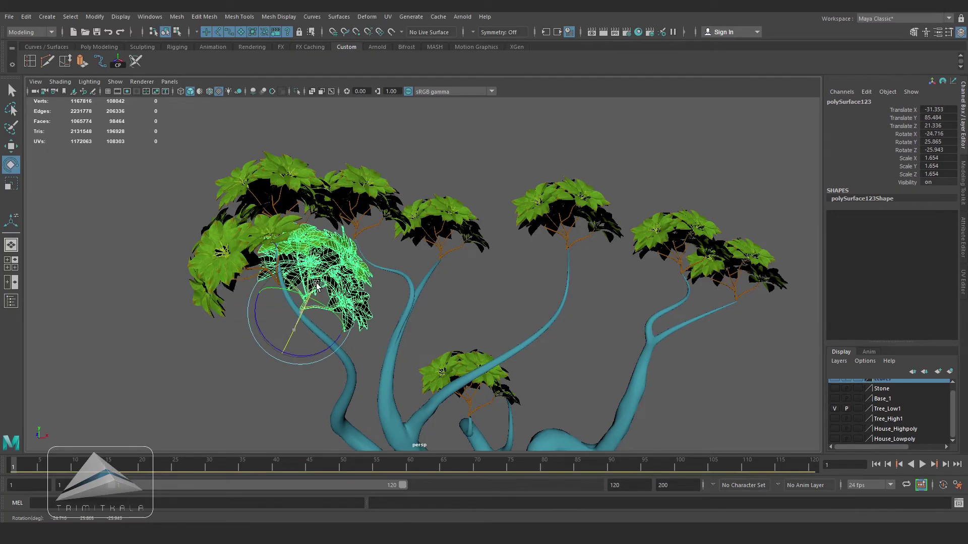
# - Fine-tune the rotation of the lower dense copy so its foliage leans away from the outer branch
pyautogui.moveTo(317, 286); pyautogui.dragTo(314, 293)
pyautogui.moveTo(314, 293)
pyautogui.keyDown('alt'); pyautogui.mouseDown()
pyautogui.moveTo(199, 318)
pyautogui.moveTo(324, 284)
pyautogui.moveTo(312, 294)
pyautogui.mouseUp(); pyautogui.keyUp('alt')
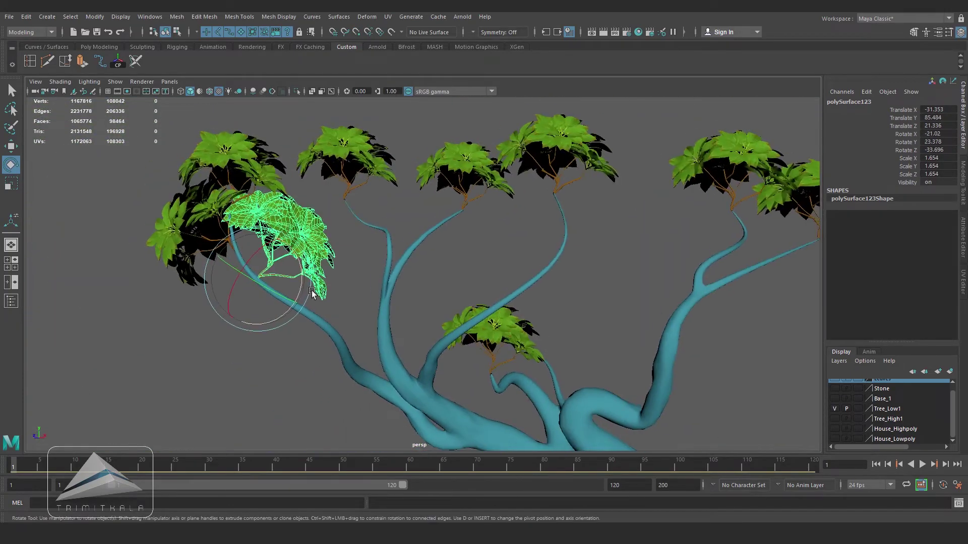
pyautogui.press('e')
pyautogui.moveTo(343, 328); pyautogui.dragTo(315, 308)
pyautogui.keyDown('alt'); pyautogui.moveTo(315, 298); pyautogui.dragTo(323, 275); pyautogui.keyUp('alt')
pyautogui.moveTo(323, 274); pyautogui.dragTo(315, 303)
pyautogui.keyDown('alt'); pyautogui.moveTo(315, 302); pyautogui.dragTo(341, 316); pyautogui.keyUp('alt')
# - Duplicate another dense plant to fill the lower part of the outer branch with foliage
pyautogui.scroll(-5, 396, 302)
pyautogui.click(403, 319)
pyautogui.scroll(4, 416, 283)
pyautogui.click(395, 261)
pyautogui.hotkey('ctrl', 'd')
pyautogui.keyDown('alt'); pyautogui.moveTo(340, 323); pyautogui.dragTo(335, 304); pyautogui.keyUp('alt')
pyautogui.click(337, 305)
pyautogui.scroll(-5, 373, 273)
# - Select the dense plant on the neighbouring branch tip and rotate it to tilt its foliage
pyautogui.keyDown('alt'); pyautogui.moveTo(376, 269); pyautogui.dragTo(422, 255); pyautogui.keyUp('alt')
pyautogui.keyDown('alt'); pyautogui.moveTo(413, 151); pyautogui.dragTo(406, 238, button='middle'); pyautogui.keyUp('alt')
pyautogui.scroll(5, 406, 237)
pyautogui.click(399, 214)
pyautogui.moveTo(385, 262); pyautogui.dragTo(382, 234)
pyautogui.moveTo(370, 277); pyautogui.dragTo(382, 275)
pyautogui.keyDown('alt'); pyautogui.moveTo(381, 275); pyautogui.dragTo(373, 217); pyautogui.keyUp('alt')
# - Duplicate the tilted dense plant, move the copy lower along the neighbouring branch, and rotate it to a different angle
pyautogui.scroll(3, 347, 202)
pyautogui.hotkey('ctrl', 'd')
pyautogui.press('w')
pyautogui.moveTo(290, 179); pyautogui.dragTo(309, 208)
pyautogui.press('e')
pyautogui.keyDown('alt'); pyautogui.moveTo(348, 192); pyautogui.dragTo(404, 211); pyautogui.keyUp('alt')
pyautogui.moveTo(497, 299); pyautogui.dragTo(529, 292)
pyautogui.keyDown('alt'); pyautogui.moveTo(545, 262); pyautogui.dragTo(509, 243); pyautogui.keyUp('alt')
pyautogui.moveTo(438, 327); pyautogui.dragTo(293, 252)
# - Undo the last change, then reposition and enlarge the dense copy on the lower neighbouring branch and deselect it
pyautogui.click(510, 166)
pyautogui.scroll(-6, 508, 218)
pyautogui.keyDown('alt'); pyautogui.moveTo(508, 218); pyautogui.dragTo(456, 271); pyautogui.keyUp('alt')
pyautogui.hotkey('ctrl', 'z')
pyautogui.scroll(3, 463, 262)
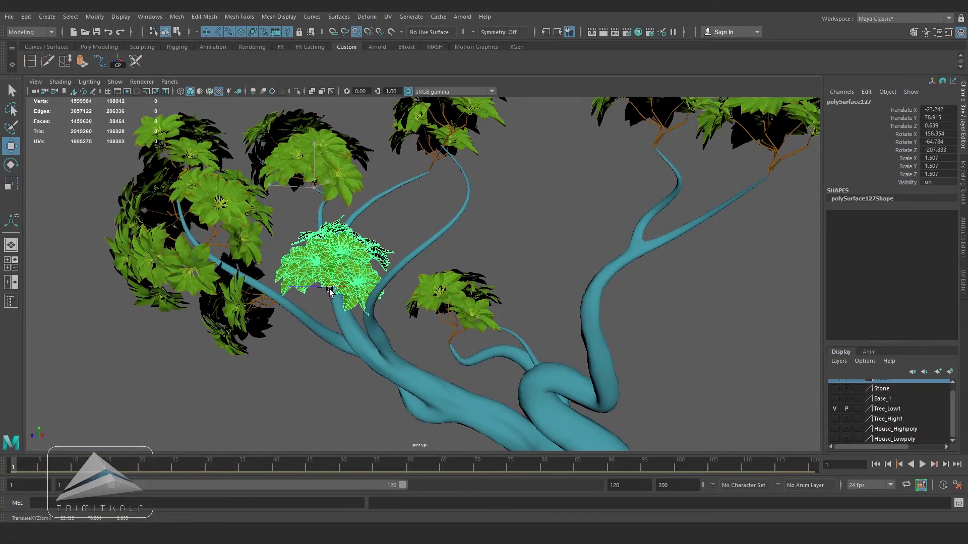
pyautogui.moveTo(367, 294); pyautogui.dragTo(369, 294)
pyautogui.click(501, 222)
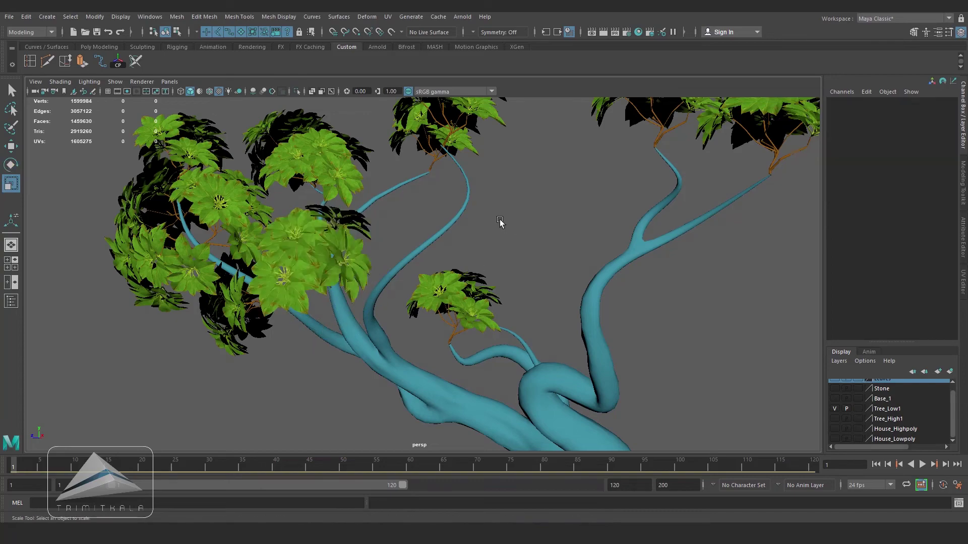
# - Duplicate the upright dense plant at the next branch tip and move the copy down along that branch
pyautogui.scroll(-5, 500, 242)
pyautogui.keyDown('alt'); pyautogui.moveTo(499, 259); pyautogui.dragTo(446, 258); pyautogui.keyUp('alt')
pyautogui.scroll(7, 438, 146)
pyautogui.click(438, 148)
pyautogui.press('e')
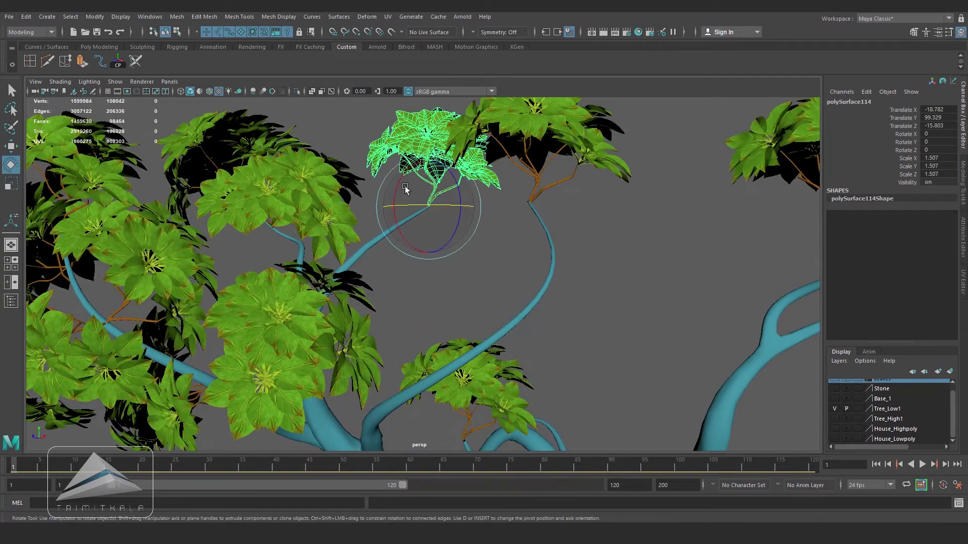
pyautogui.scroll(3, 466, 213)
pyautogui.keyDown('alt'); pyautogui.moveTo(467, 214); pyautogui.dragTo(475, 279, button='middle'); pyautogui.keyUp('alt')
pyautogui.hotkey('ctrl', 'd')
pyautogui.press('w')
pyautogui.moveTo(415, 232); pyautogui.dragTo(307, 334)
# - Scale the new dense copy to 1.747 and rotate it to about -35, -54, -24 degrees
pyautogui.press('e')
pyautogui.press('r')
pyautogui.moveTo(321, 289); pyautogui.dragTo(334, 323)
pyautogui.press('e')
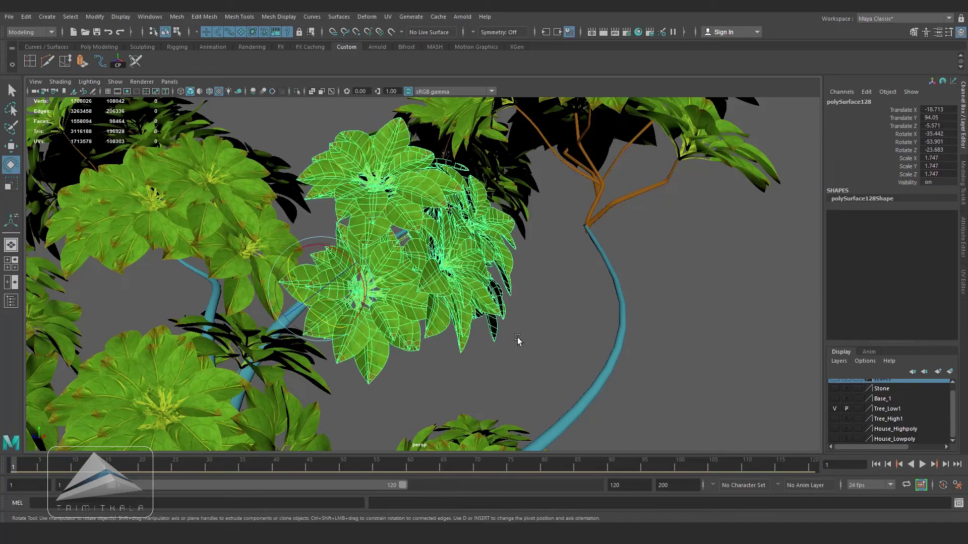
pyautogui.click(518, 339)
# - Duplicate the single-sprig plant on the ground and move the copy past the dense plant to about X -84.7
pyautogui.scroll(-5, 518, 339)
pyautogui.keyDown('alt'); pyautogui.moveTo(505, 323); pyautogui.dragTo(455, 291); pyautogui.keyUp('alt')
pyautogui.keyDown('alt'); pyautogui.moveTo(455, 291); pyautogui.dragTo(406, 309, button='right'); pyautogui.keyUp('alt')
pyautogui.keyDown('alt'); pyautogui.moveTo(406, 309); pyautogui.dragTo(390, 289); pyautogui.keyUp('alt')
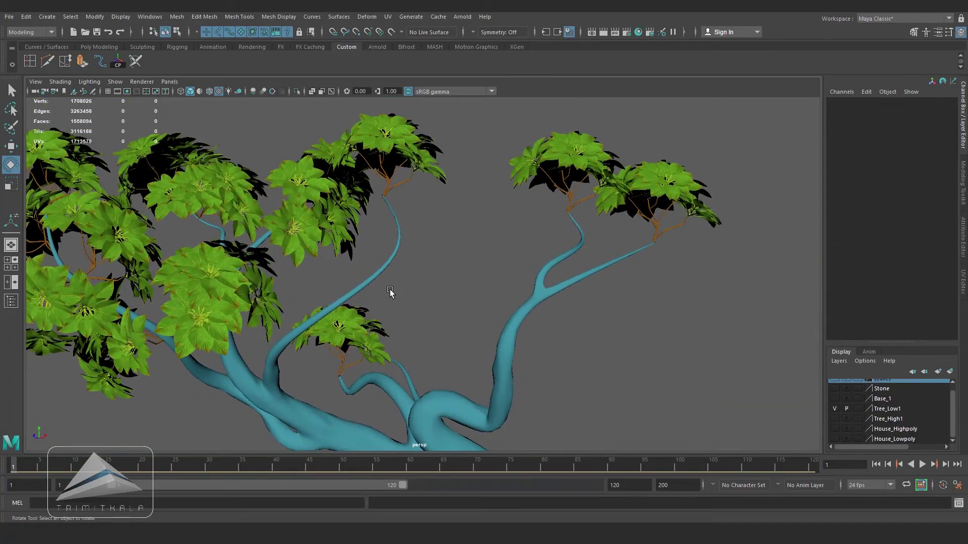
pyautogui.keyDown('alt'); pyautogui.moveTo(539, 318); pyautogui.dragTo(464, 332, button='right'); pyautogui.keyUp('alt')
pyautogui.keyDown('alt'); pyautogui.moveTo(509, 383); pyautogui.dragTo(546, 282, button='middle'); pyautogui.keyUp('alt')
pyautogui.keyDown('alt'); pyautogui.moveTo(348, 322); pyautogui.dragTo(441, 341, button='right'); pyautogui.keyUp('alt')
pyautogui.click(420, 353)
pyautogui.keyDown('alt'); pyautogui.moveTo(449, 342); pyautogui.dragTo(462, 335); pyautogui.keyUp('alt')
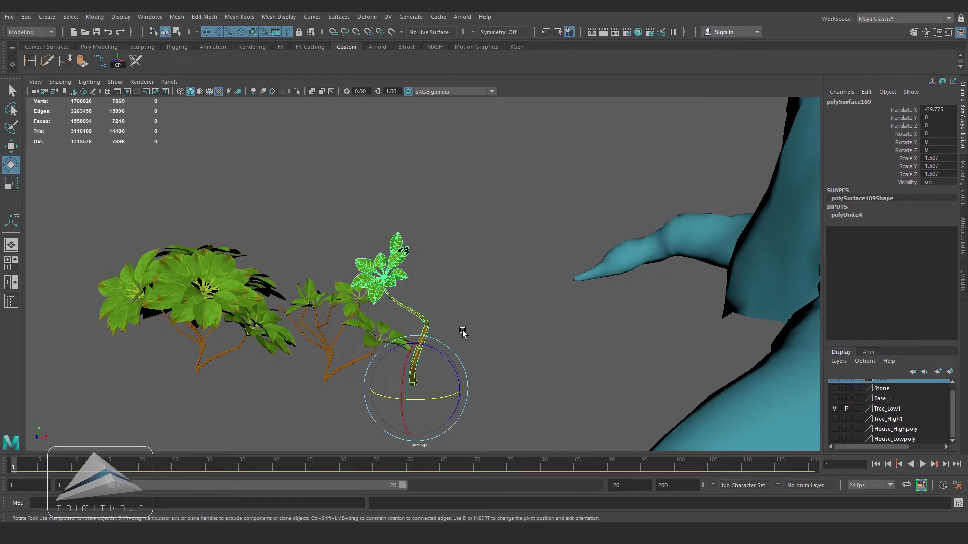
pyautogui.click(462, 335)
pyautogui.click(418, 359)
pyautogui.moveTo(535, 393); pyautogui.dragTo(83, 371)
pyautogui.keyDown('alt'); pyautogui.moveTo(96, 366); pyautogui.dragTo(415, 378, button='middle'); pyautogui.keyUp('alt')
# - Separate the sprig copy's mesh into pieces and delete its leaves, keeping only the bare stem
pyautogui.click(177, 17)
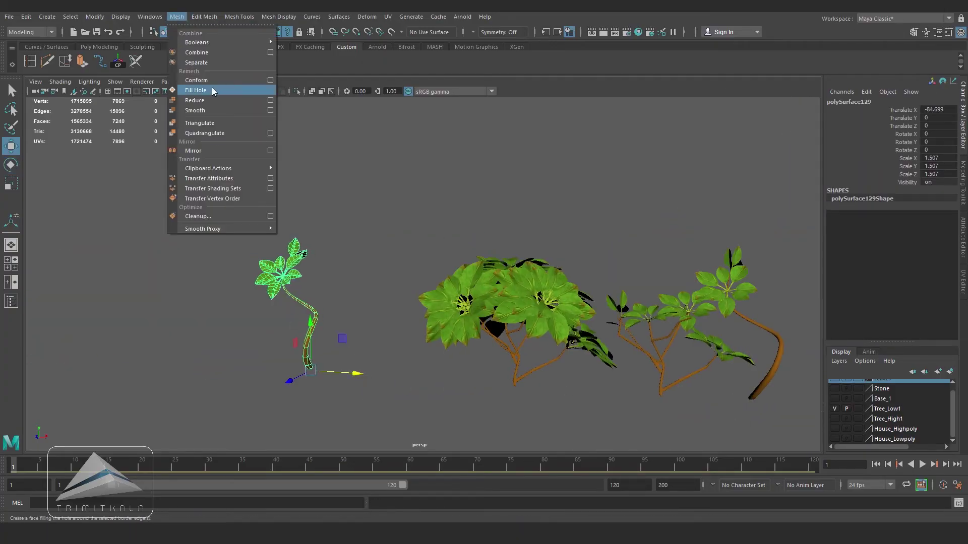
pyautogui.click(196, 53)
pyautogui.click(177, 17)
pyautogui.click(196, 63)
pyautogui.click(297, 261)
pyautogui.press('Delete')
pyautogui.moveTo(253, 256); pyautogui.dragTo(276, 298)
pyautogui.press('Delete')
pyautogui.click(467, 334)
pyautogui.keyDown('alt'); pyautogui.moveTo(467, 363); pyautogui.dragTo(484, 364, button='right'); pyautogui.keyUp('alt')
pyautogui.click(363, 302)
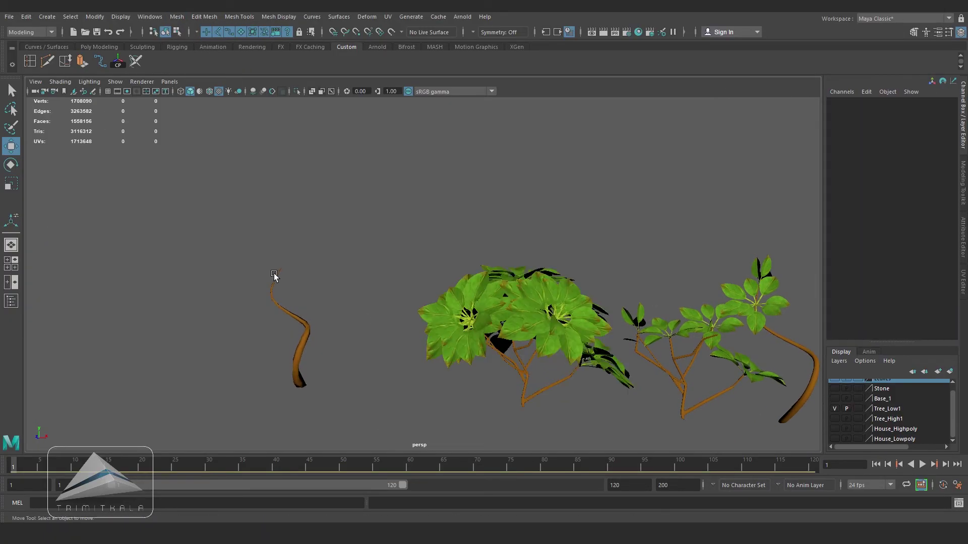
# - Select the vertices at the bare stem's upper tip, scale them, and deselect the stem
pyautogui.click(292, 315)
pyautogui.moveTo(292, 314); pyautogui.dragTo(259, 314, button='right')
pyautogui.moveTo(271, 258); pyautogui.dragTo(286, 274)
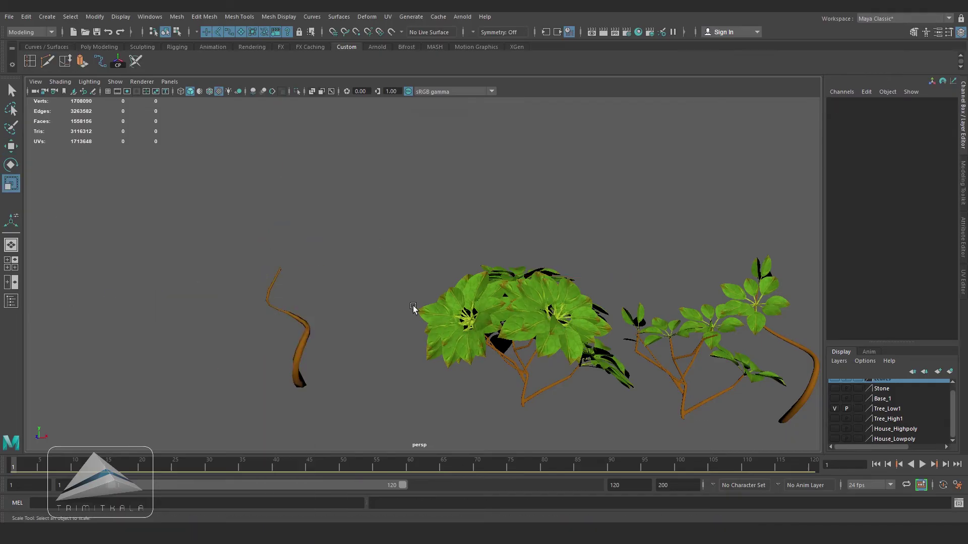
pyautogui.click(412, 308)
# - Duplicate the dense plant on the ground and snap the copy's base to the bare stem's tip
pyautogui.press('w')
pyautogui.keyDown('alt'); pyautogui.moveTo(413, 308); pyautogui.dragTo(274, 271); pyautogui.keyUp('alt')
pyautogui.hotkey('ctrl', 'z')
pyautogui.hotkey('ctrl', 'd')
pyautogui.click(273, 271)
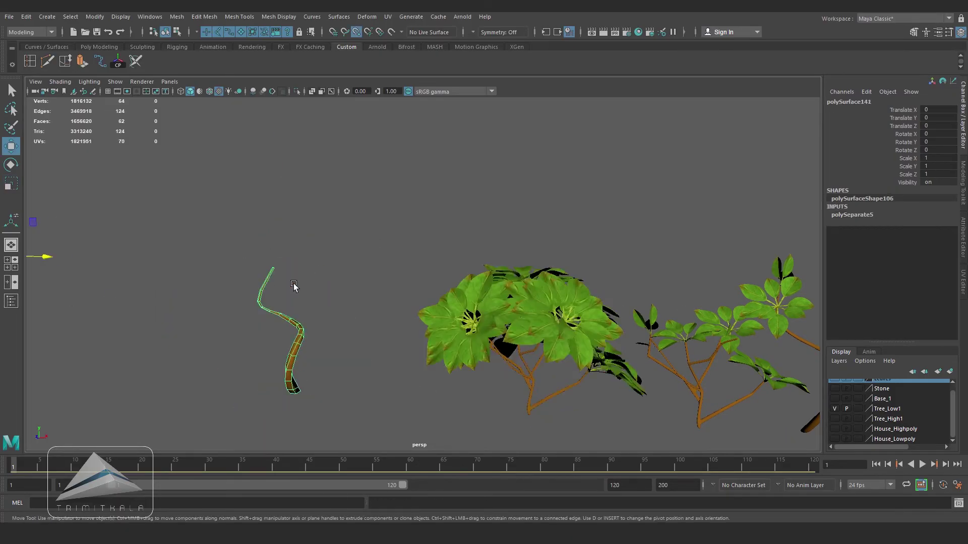
pyautogui.hotkey('ctrl', 'z')
pyautogui.moveTo(531, 416); pyautogui.dragTo(273, 268)
pyautogui.keyDown('alt'); pyautogui.moveTo(325, 282); pyautogui.dragTo(323, 308, button='right'); pyautogui.keyUp('alt')
# - Center the bare stem's pivot and scale the stem up uniformly to about 1.27
pyautogui.click(348, 345)
pyautogui.keyDown('alt'); pyautogui.moveTo(296, 354); pyautogui.dragTo(302, 332, button='right'); pyautogui.keyUp('alt')
pyautogui.press('r')
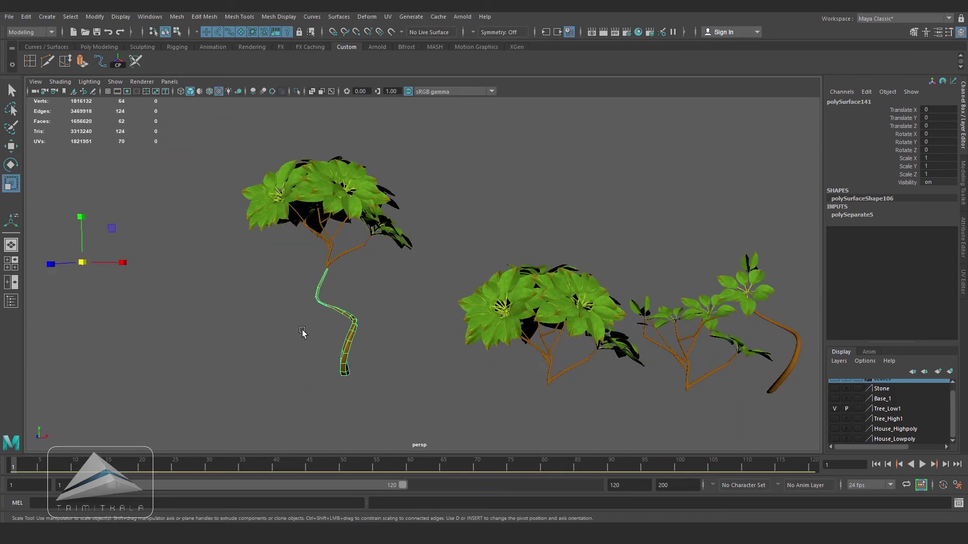
pyautogui.click(95, 16)
pyautogui.click(116, 89)
pyautogui.moveTo(337, 325); pyautogui.dragTo(356, 331)
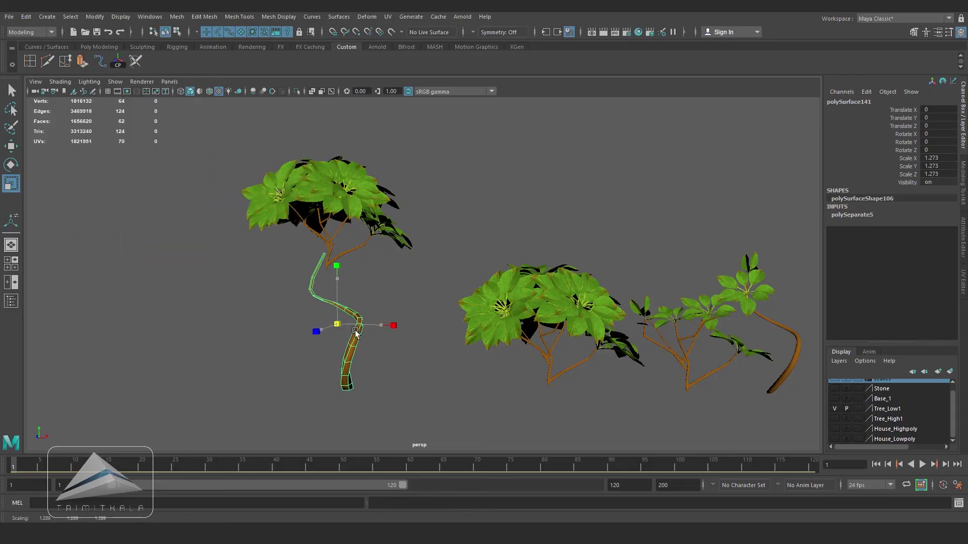
# - Reposition the leafy crown on the enlarged stem's tip and rotate it to follow the stem's direction
pyautogui.click(343, 256)
pyautogui.click(324, 275)
pyautogui.hotkey('ctrl', 'z')
pyautogui.moveTo(327, 267); pyautogui.dragTo(484, 316)
pyautogui.press('e')
pyautogui.keyDown('alt'); pyautogui.moveTo(484, 315); pyautogui.dragTo(509, 323, button='right'); pyautogui.keyUp('alt')
pyautogui.moveTo(477, 317)
pyautogui.mouseDown()
pyautogui.moveTo(462, 293)
pyautogui.moveTo(434, 283)
pyautogui.moveTo(488, 331)
pyautogui.mouseUp()
pyautogui.press('w')
pyautogui.keyDown('alt'); pyautogui.moveTo(445, 333); pyautogui.dragTo(466, 339); pyautogui.keyUp('alt')
pyautogui.press('e')
pyautogui.keyDown('alt'); pyautogui.moveTo(465, 339); pyautogui.dragTo(353, 322); pyautogui.keyUp('alt')
# - Select the vertices at the joint between stem and crown, scale them to blend the two, and return to object selection
pyautogui.moveTo(391, 302); pyautogui.dragTo(353, 302, button='right')
pyautogui.moveTo(398, 216); pyautogui.dragTo(443, 253)
pyautogui.keyDown('alt'); pyautogui.moveTo(444, 283); pyautogui.dragTo(464, 284); pyautogui.keyUp('alt')
pyautogui.moveTo(390, 322); pyautogui.dragTo(401, 335)
pyautogui.moveTo(376, 257); pyautogui.dragTo(416, 241, button='right')
pyautogui.click(453, 226)
pyautogui.scroll(-2, 453, 227)
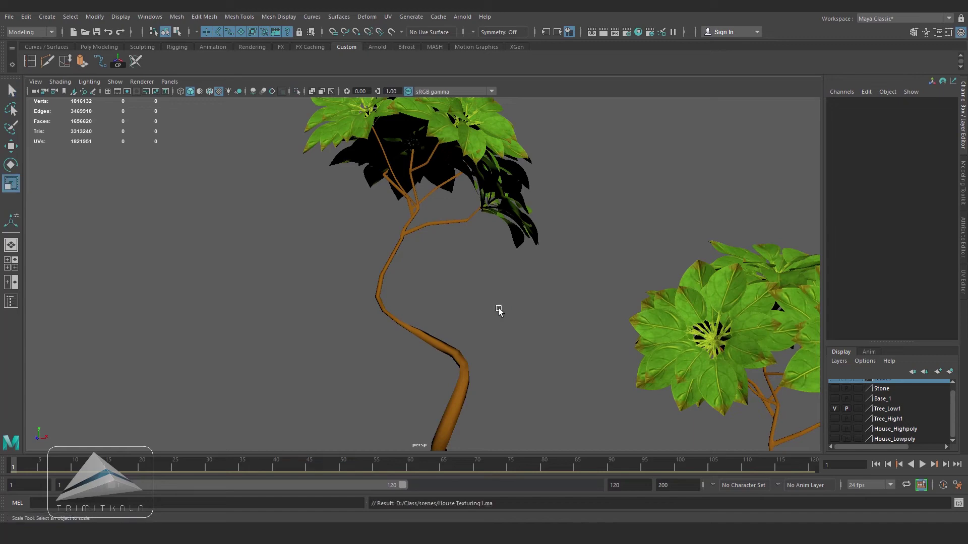
pyautogui.click(472, 224)
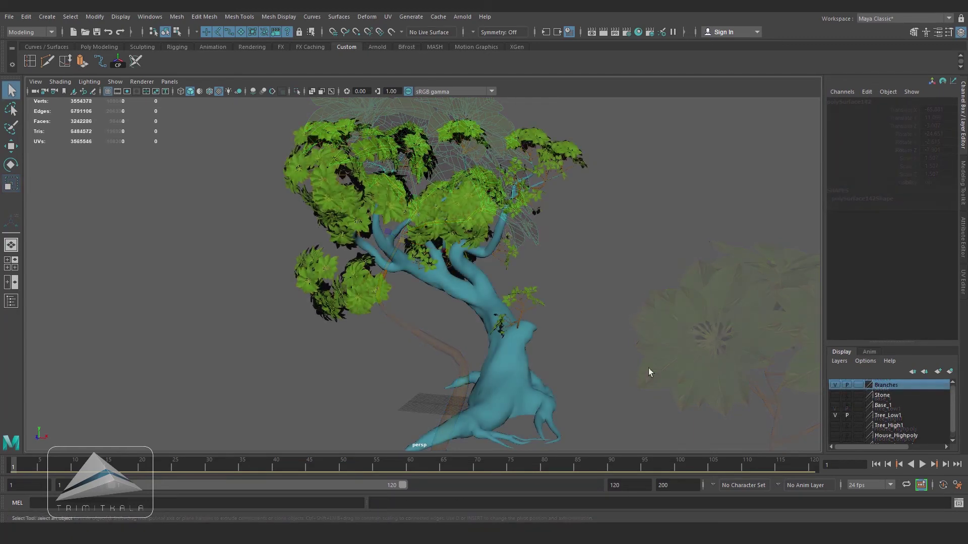
# - Show the Stone, Base_1 and House_Lowpoly layers together with the finished tree and check the full scene from several angles
pyautogui.keyDown('alt'); pyautogui.moveTo(597, 310); pyautogui.dragTo(554, 260); pyautogui.keyUp('alt')
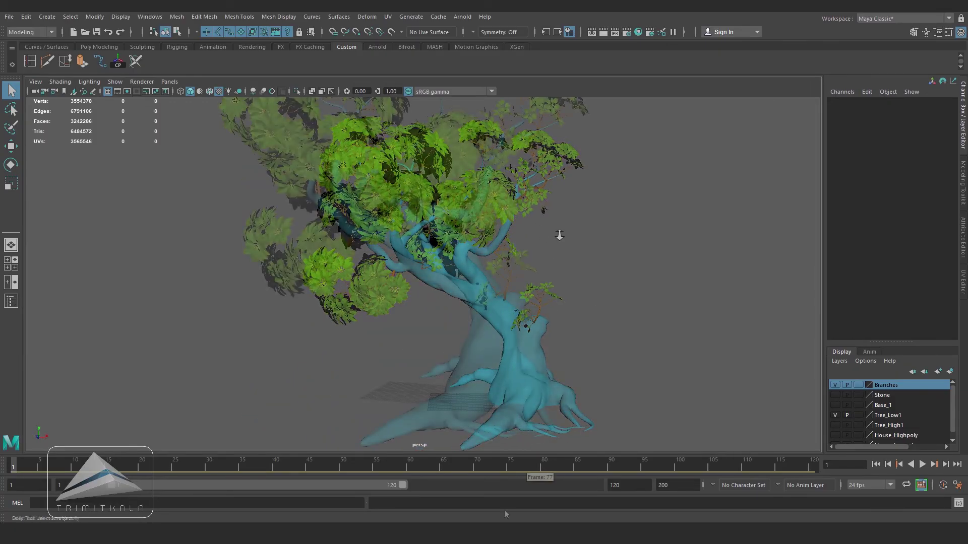
pyautogui.click(836, 406)
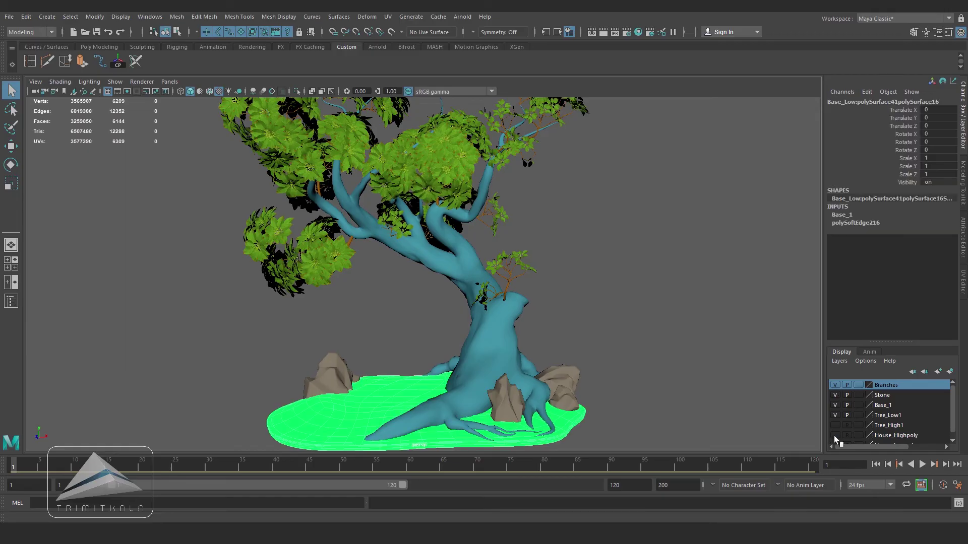
pyautogui.click(835, 442)
pyautogui.keyDown('alt'); pyautogui.moveTo(559, 291); pyautogui.dragTo(546, 287); pyautogui.keyUp('alt')
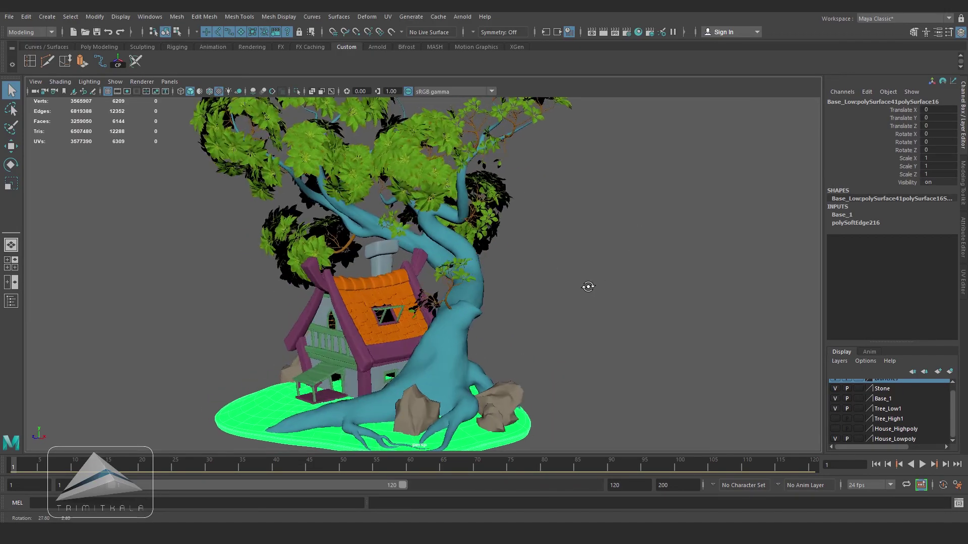
pyautogui.keyDown('alt'); pyautogui.moveTo(622, 285); pyautogui.dragTo(600, 281); pyautogui.keyUp('alt')
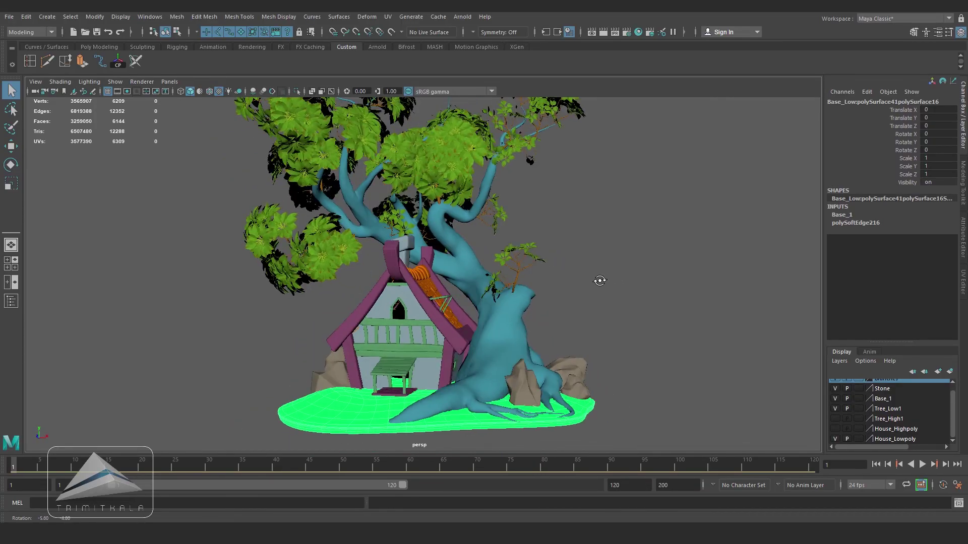